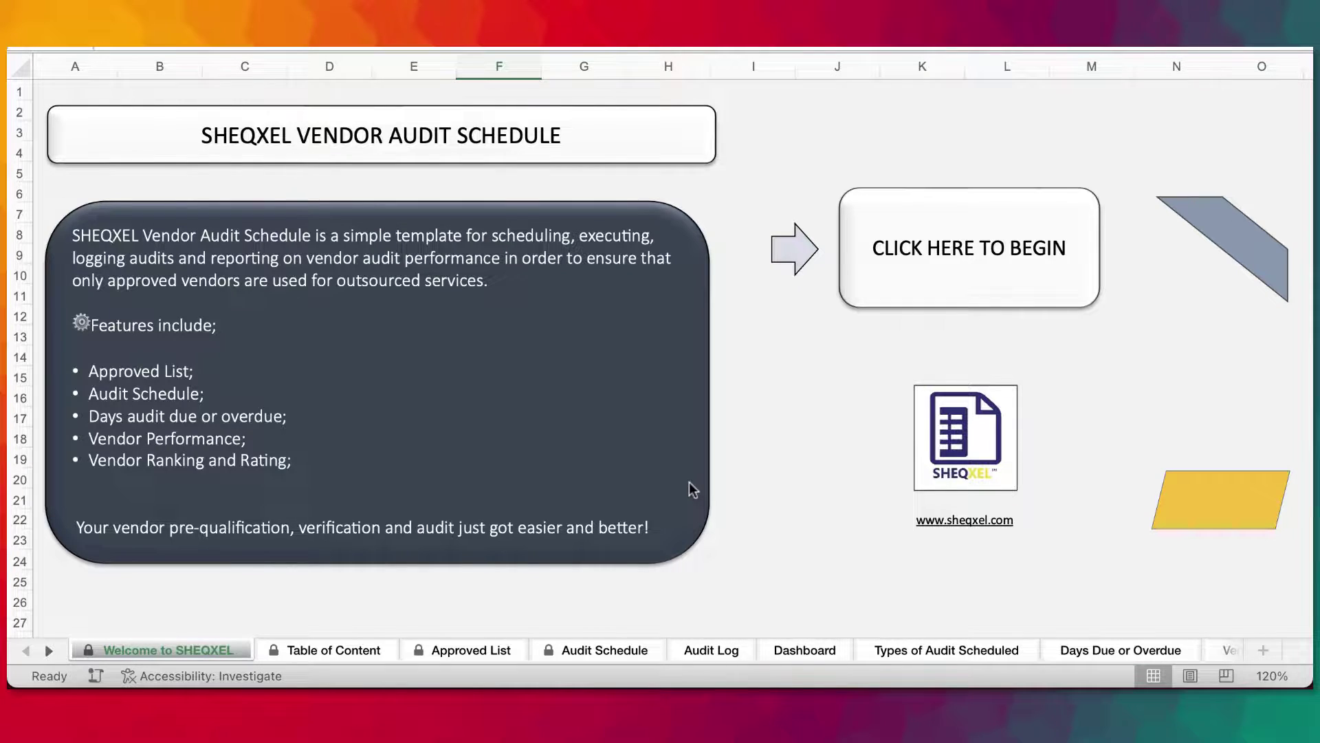
# Switch from the Table of Content sheet to the Approved List sheet of vendors and audit types.
pyautogui.click(327, 647)
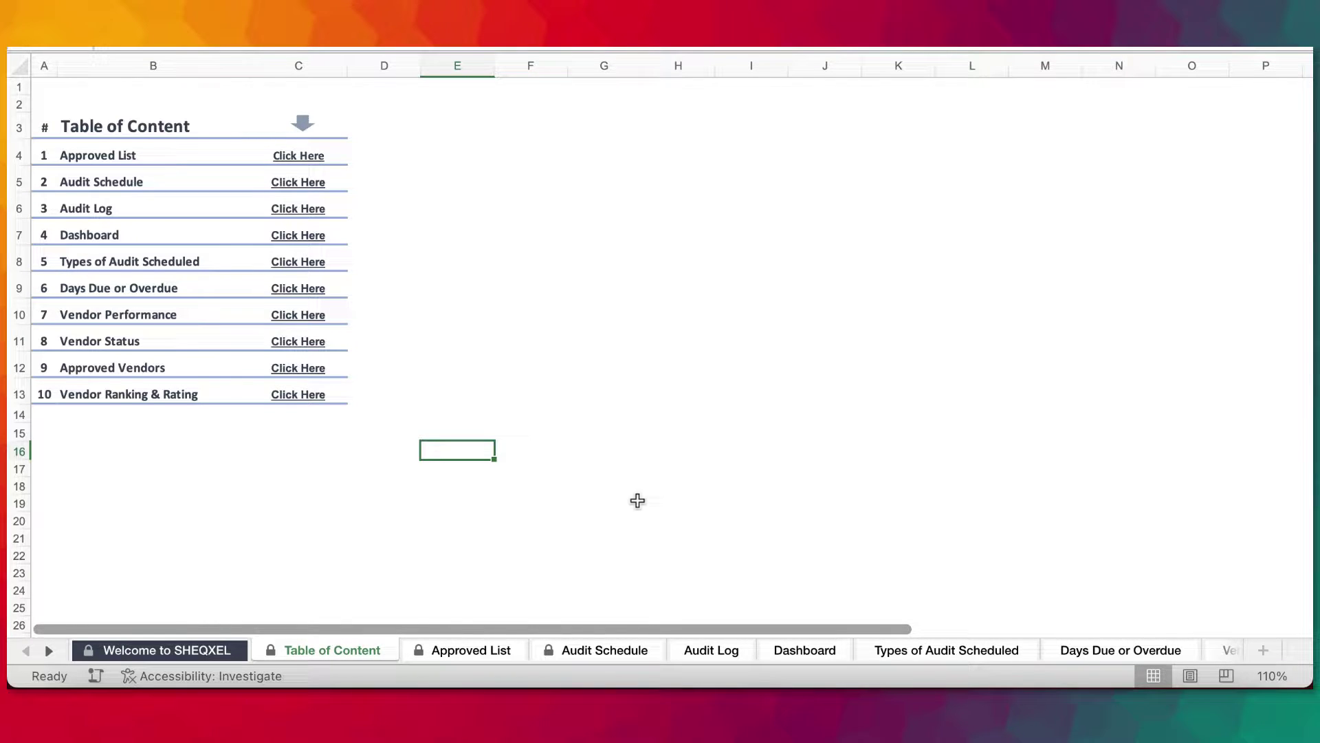
pyautogui.click(475, 648)
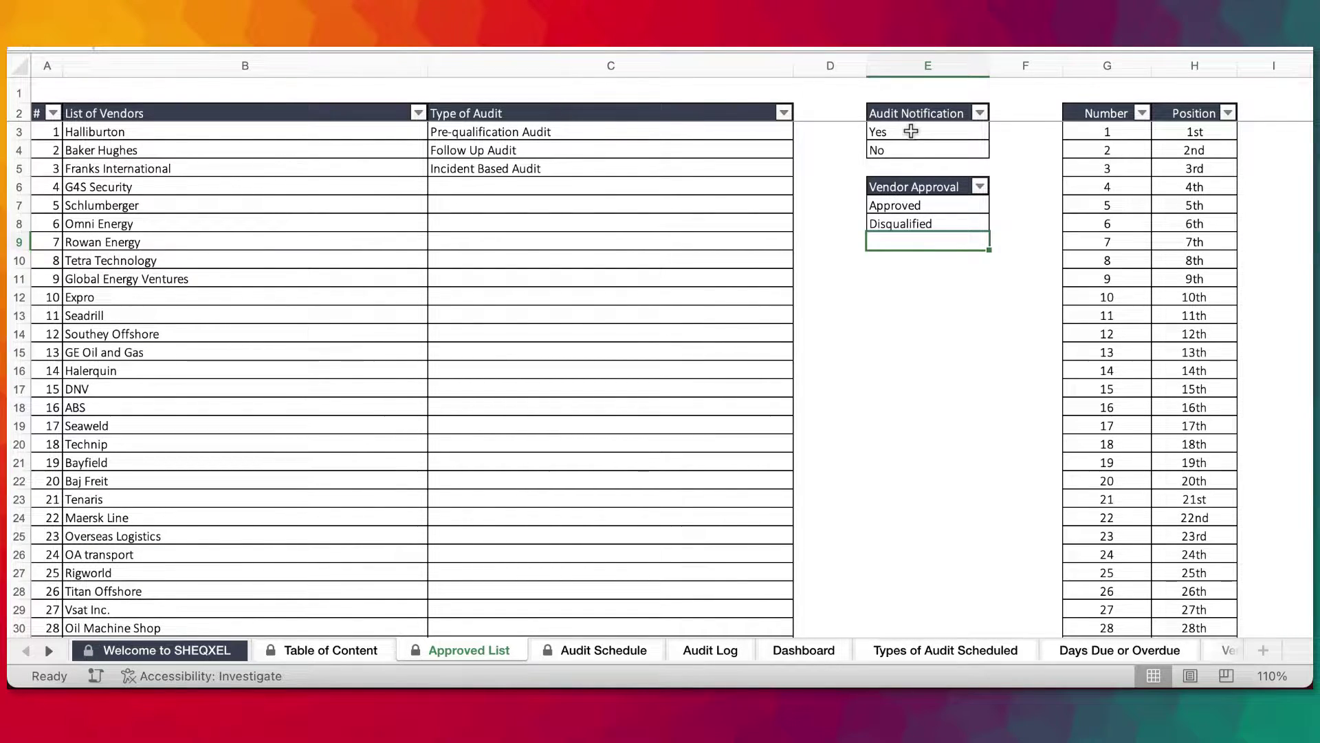
# Inspect the Audit Notification and Vendor Approval options and scroll through the vendor list.
pyautogui.click(911, 131)
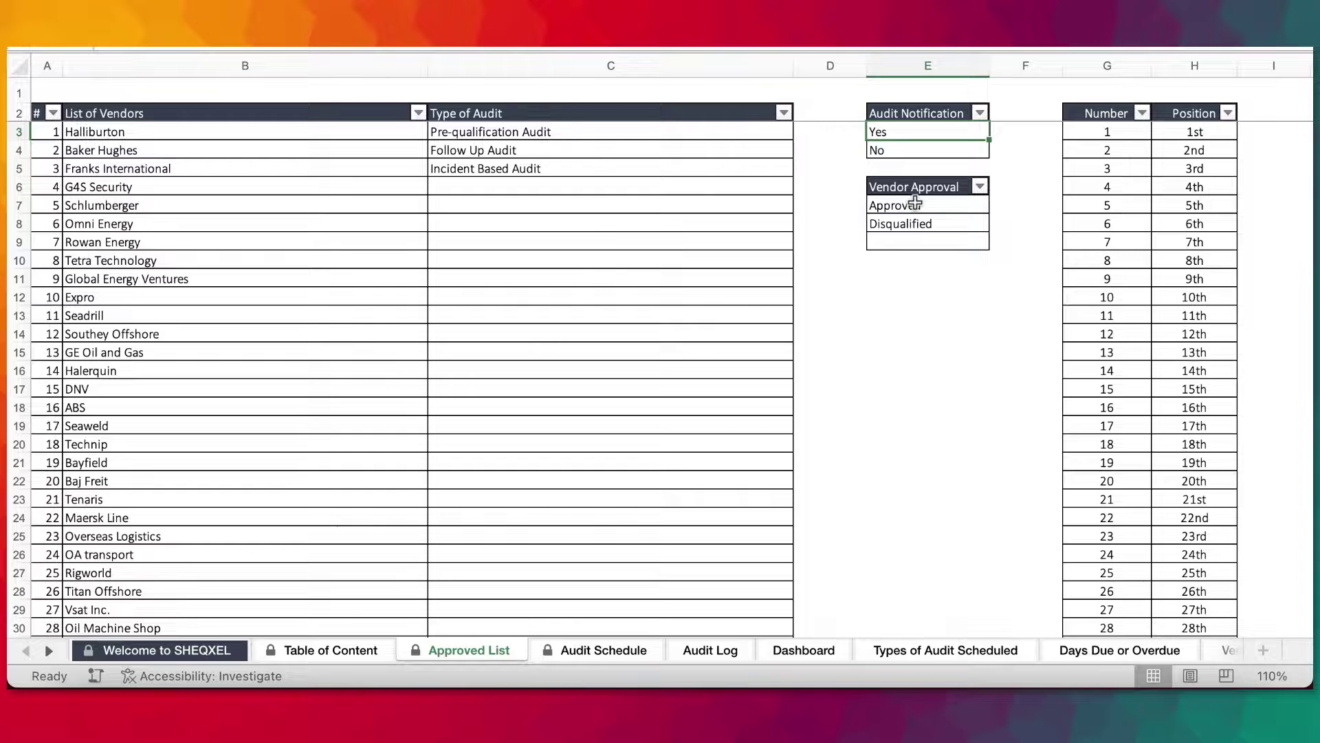
pyautogui.click(907, 239)
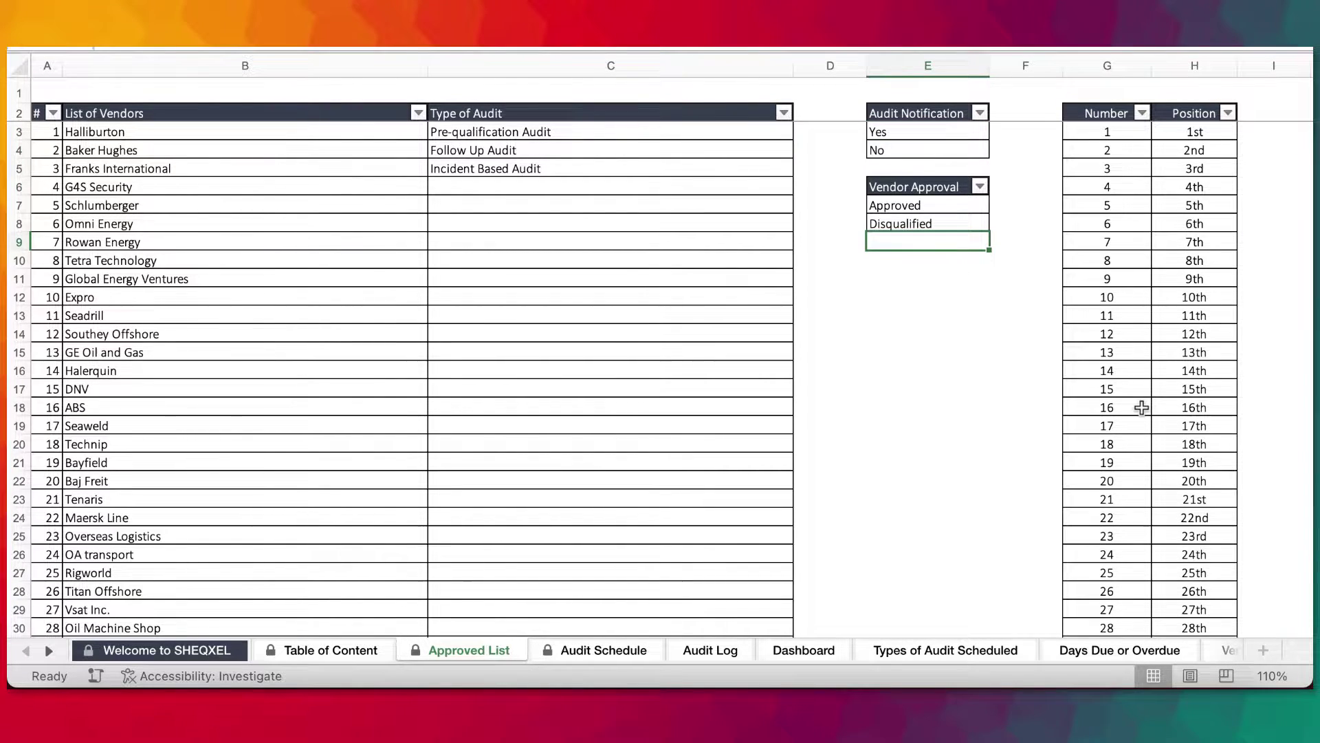
pyautogui.scroll(-4, 1140, 407)
pyautogui.scroll(2, 1142, 408)
pyautogui.scroll(2, 1142, 407)
pyautogui.scroll(-6, 785, 383)
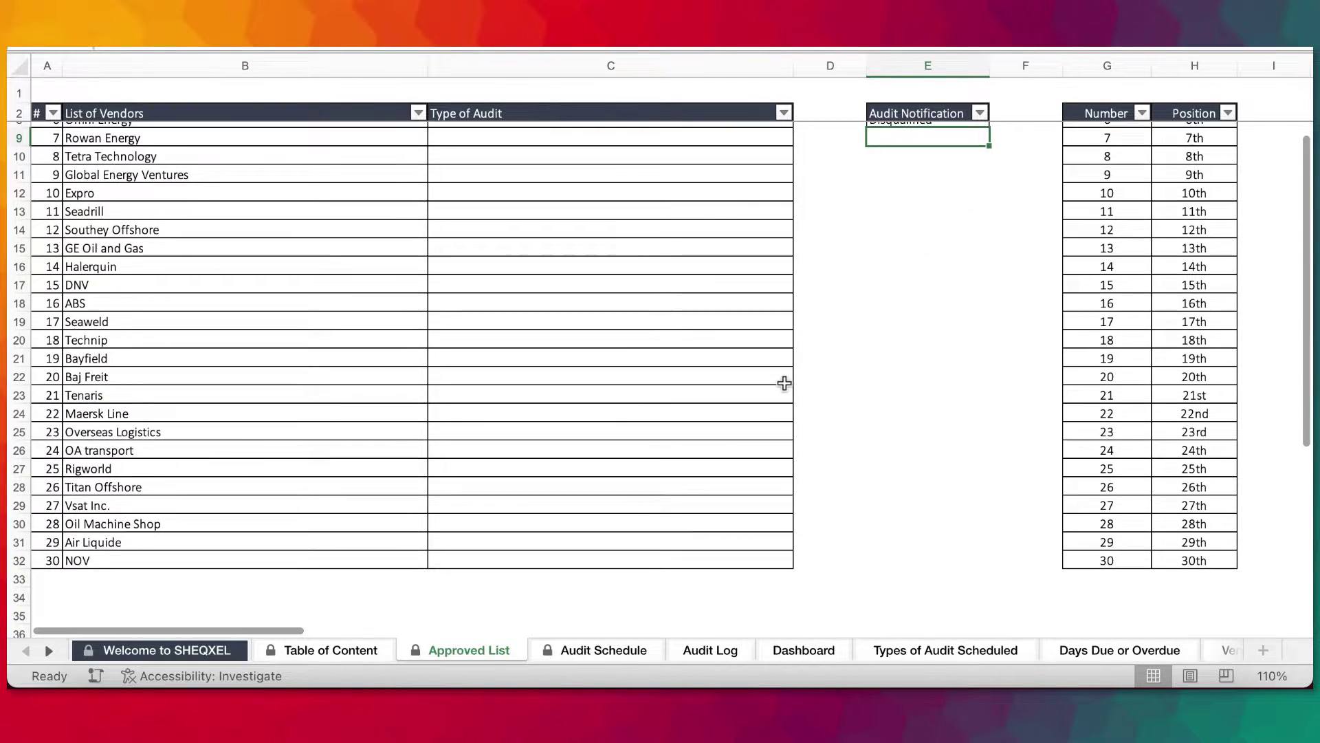
pyautogui.scroll(6, 785, 383)
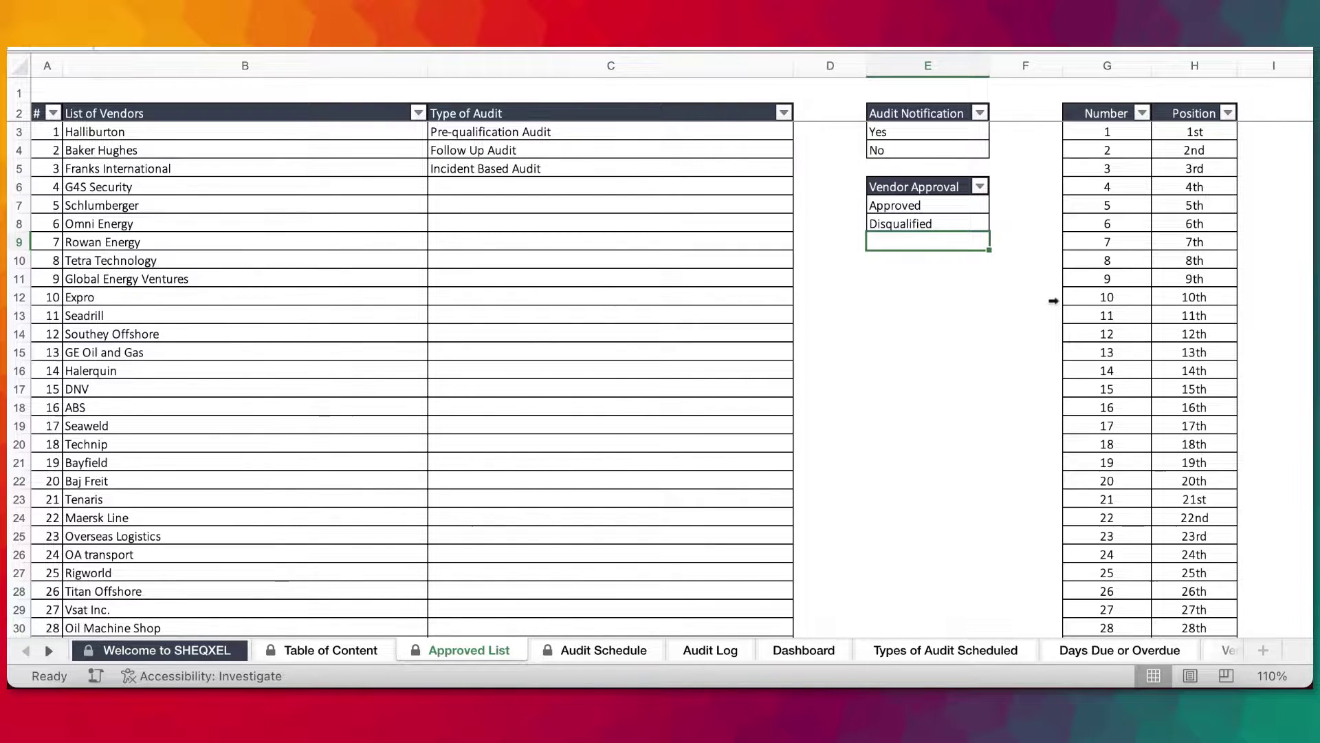
pyautogui.scroll(-3, 1178, 345)
pyautogui.scroll(3, 1185, 339)
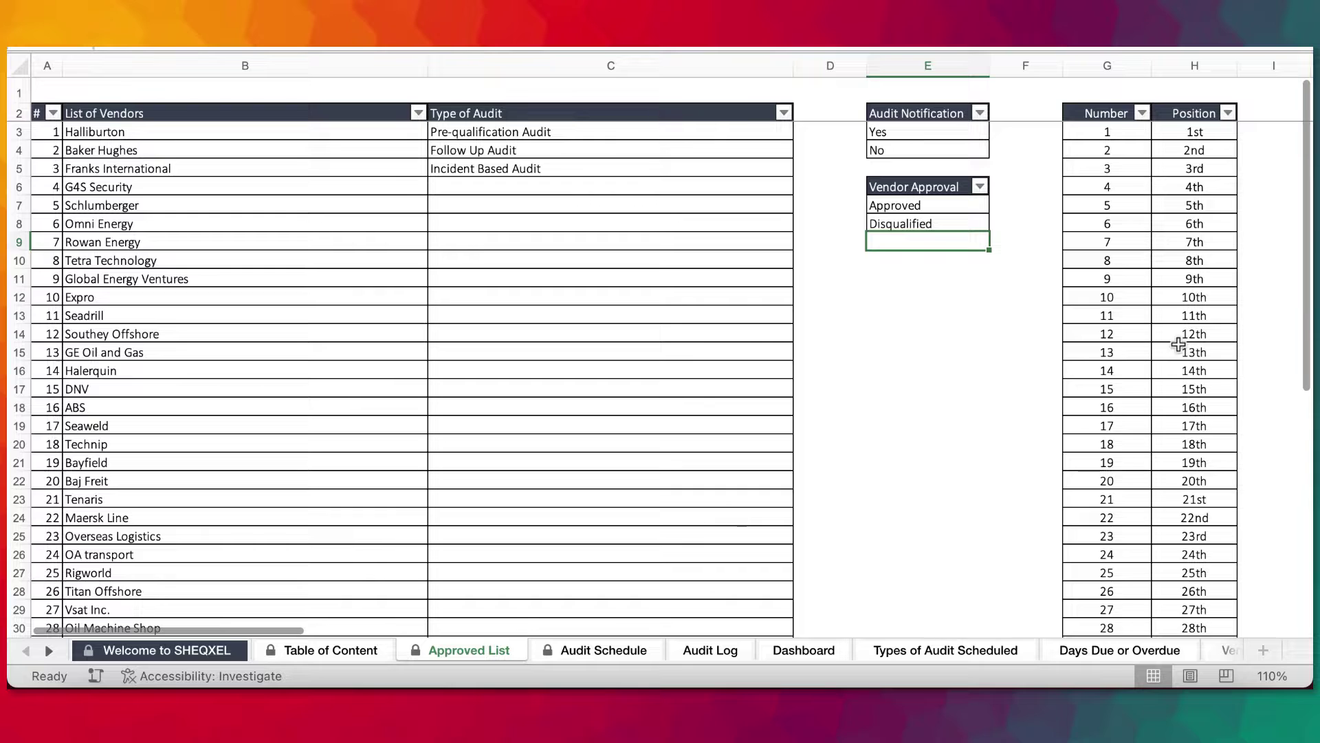
# Switch to the Audit Schedule sheet showing each vendor's audit dates and days due.
pyautogui.scroll(-2, 693, 456)
pyautogui.scroll(-3, 693, 457)
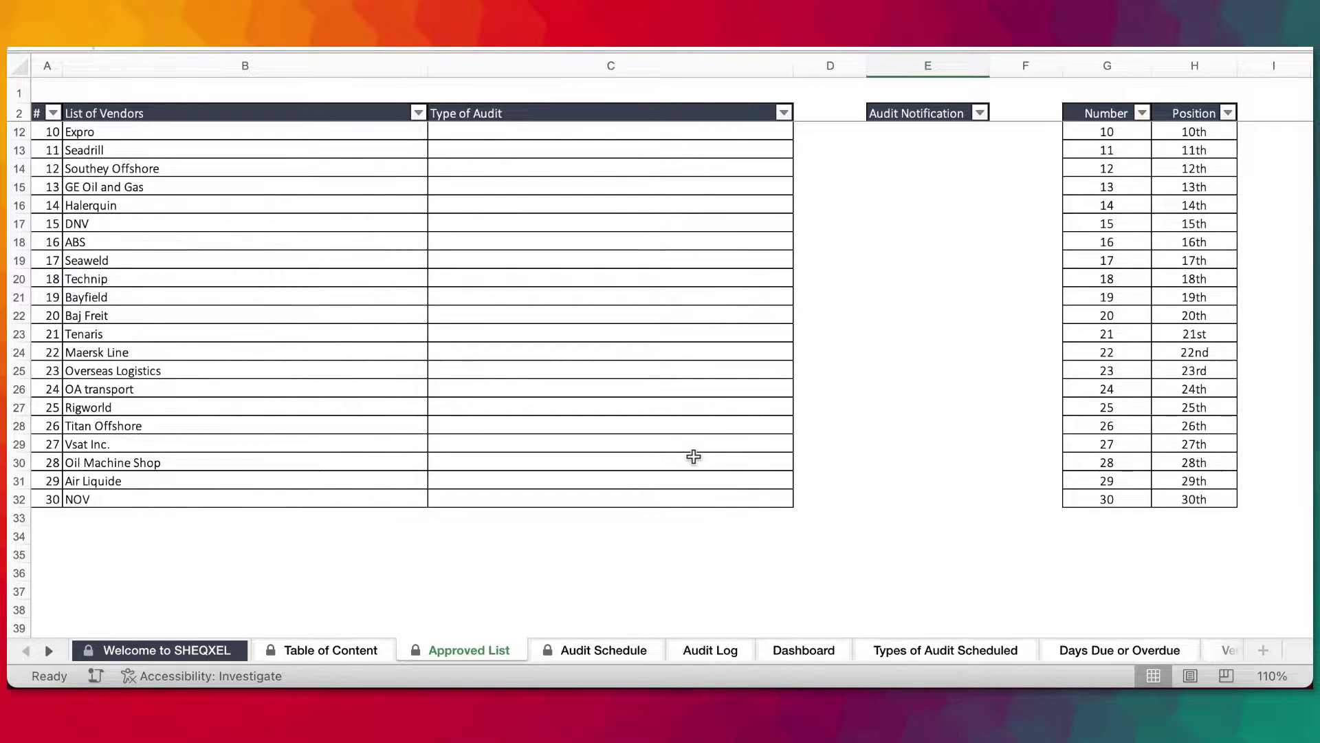
pyautogui.scroll(3, 693, 456)
pyautogui.click(603, 650)
pyautogui.hscroll(-3, 710, 470)
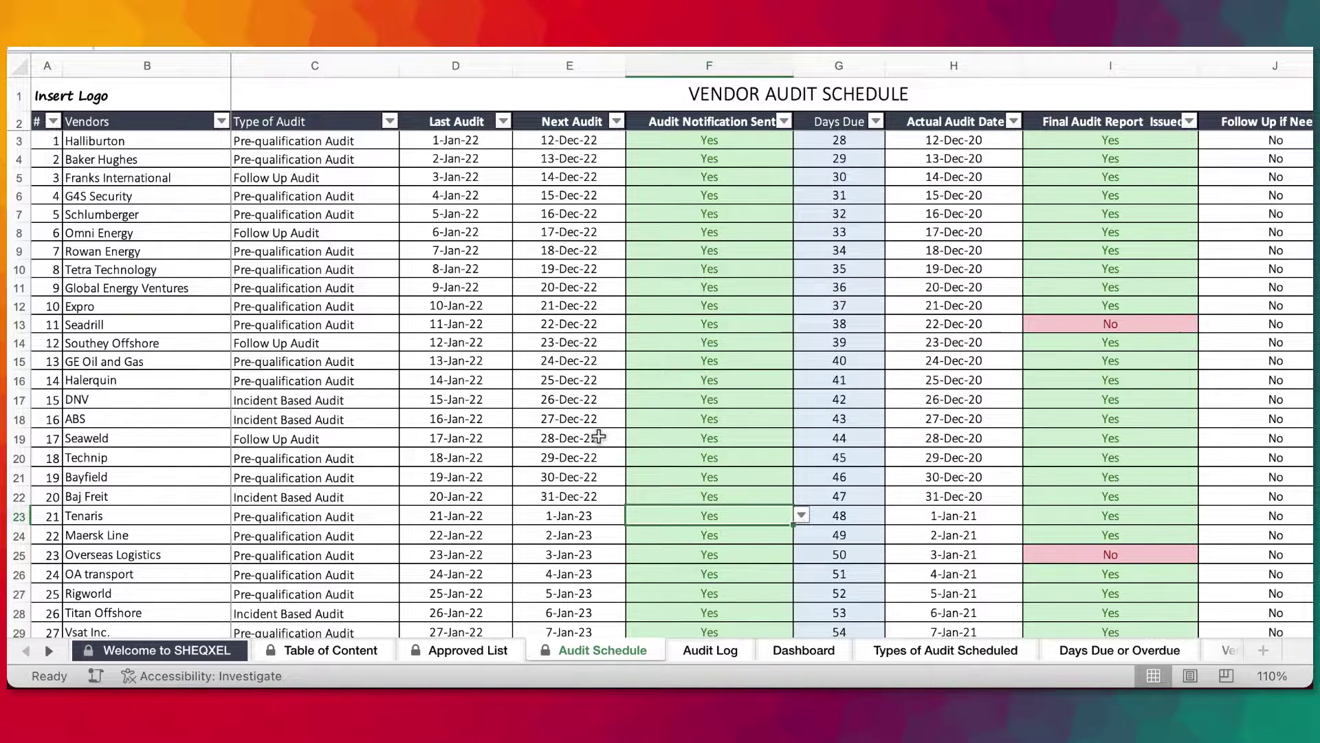
pyautogui.click(153, 141)
pyautogui.click(237, 142)
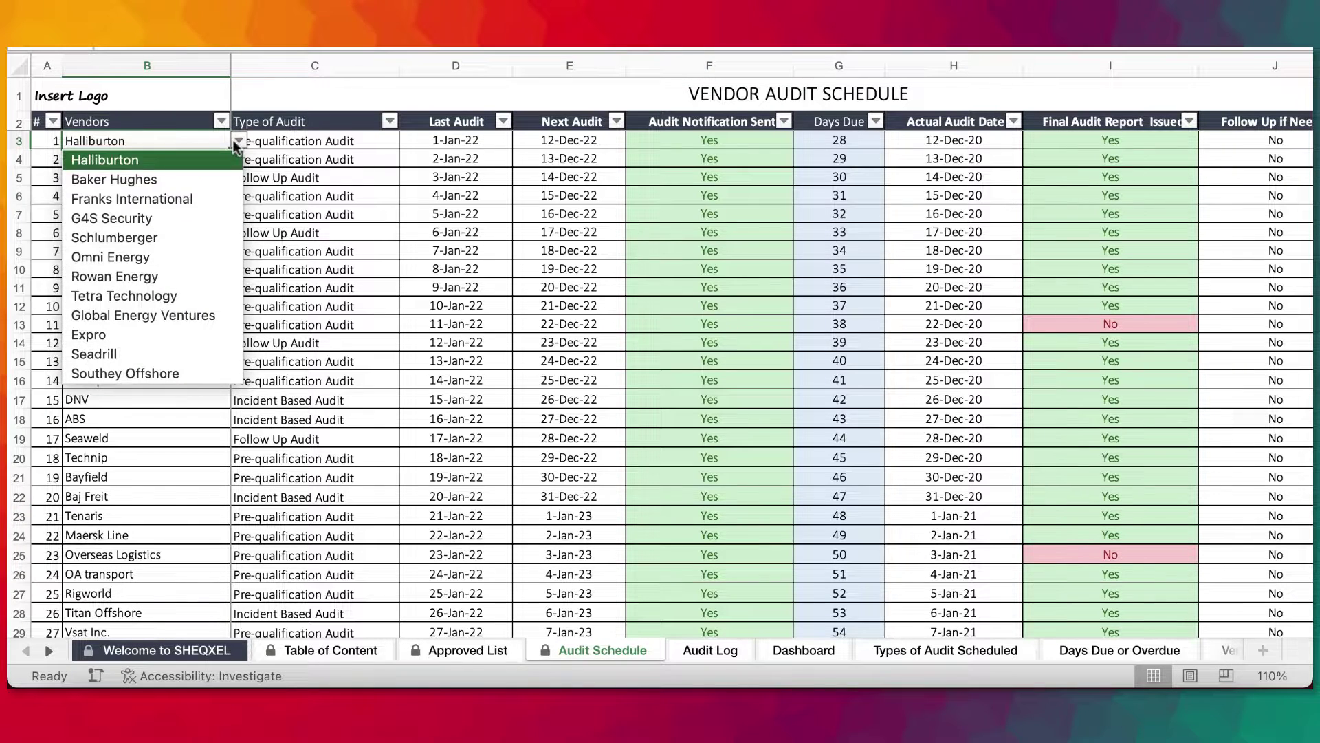
pyautogui.press('Escape')
pyautogui.click(332, 142)
pyautogui.click(407, 141)
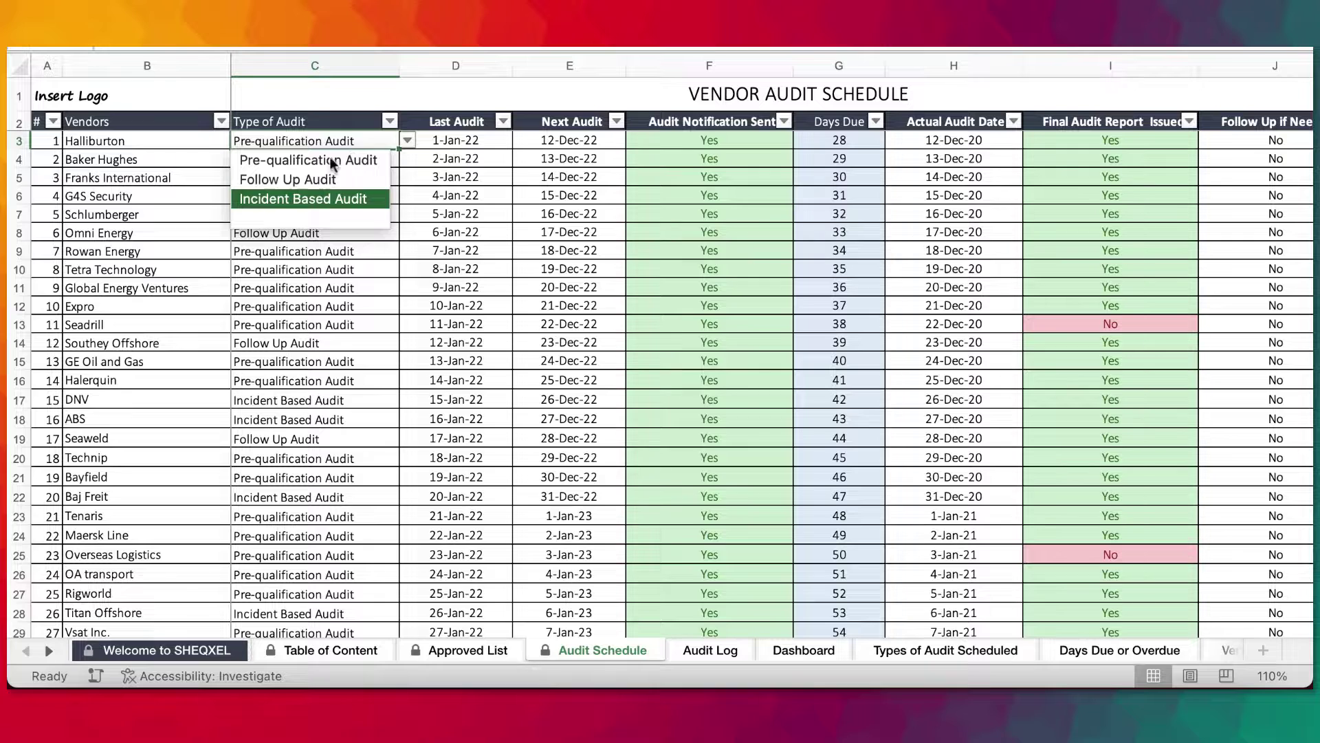
pyautogui.press('Down')
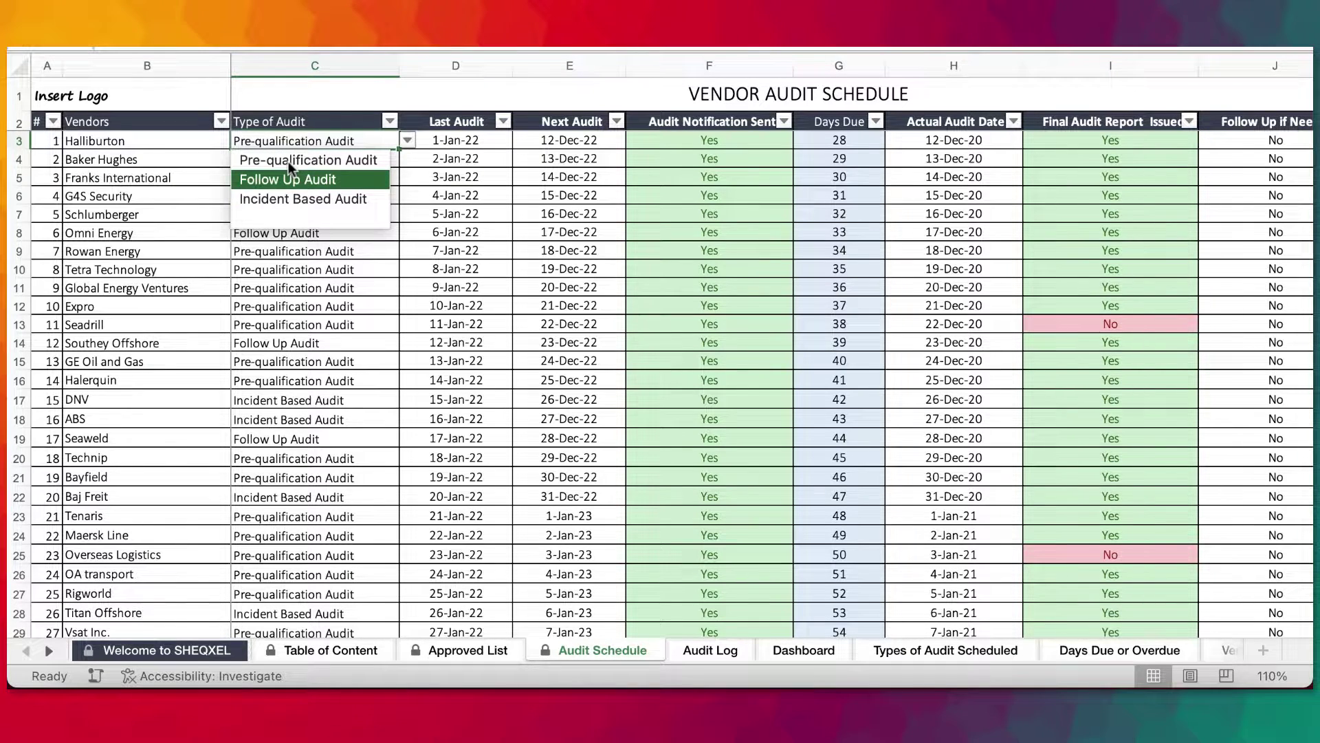
pyautogui.press('Down')
pyautogui.press('Down')
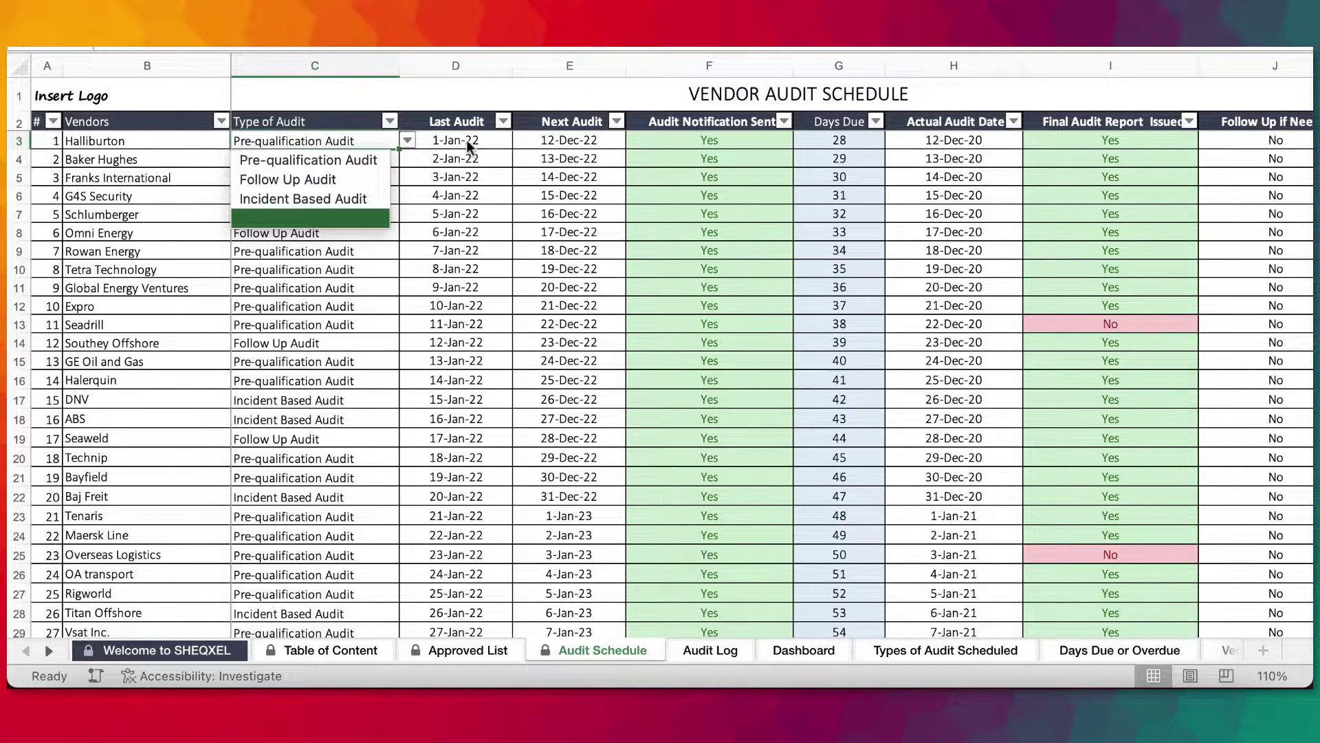
pyautogui.press('Escape')
pyautogui.click(550, 144)
pyautogui.hscroll(2, 593, 187)
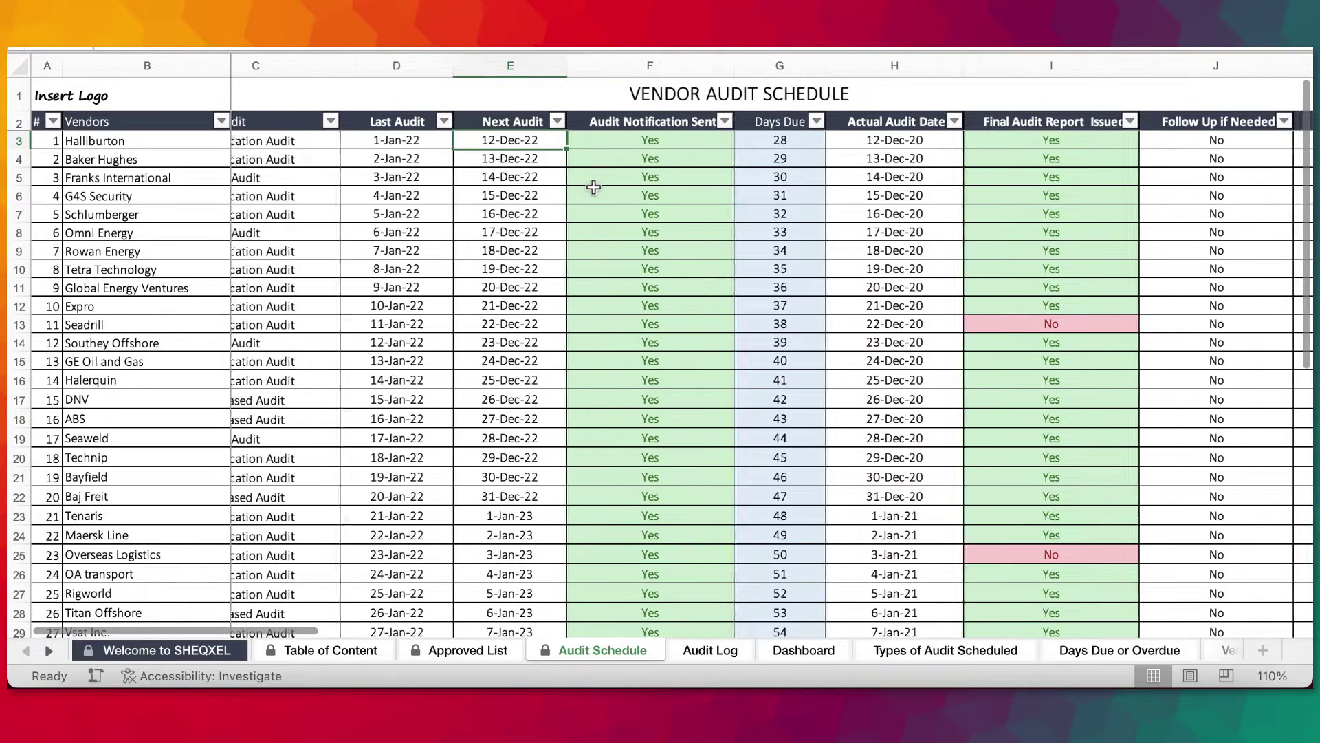
pyautogui.click(633, 141)
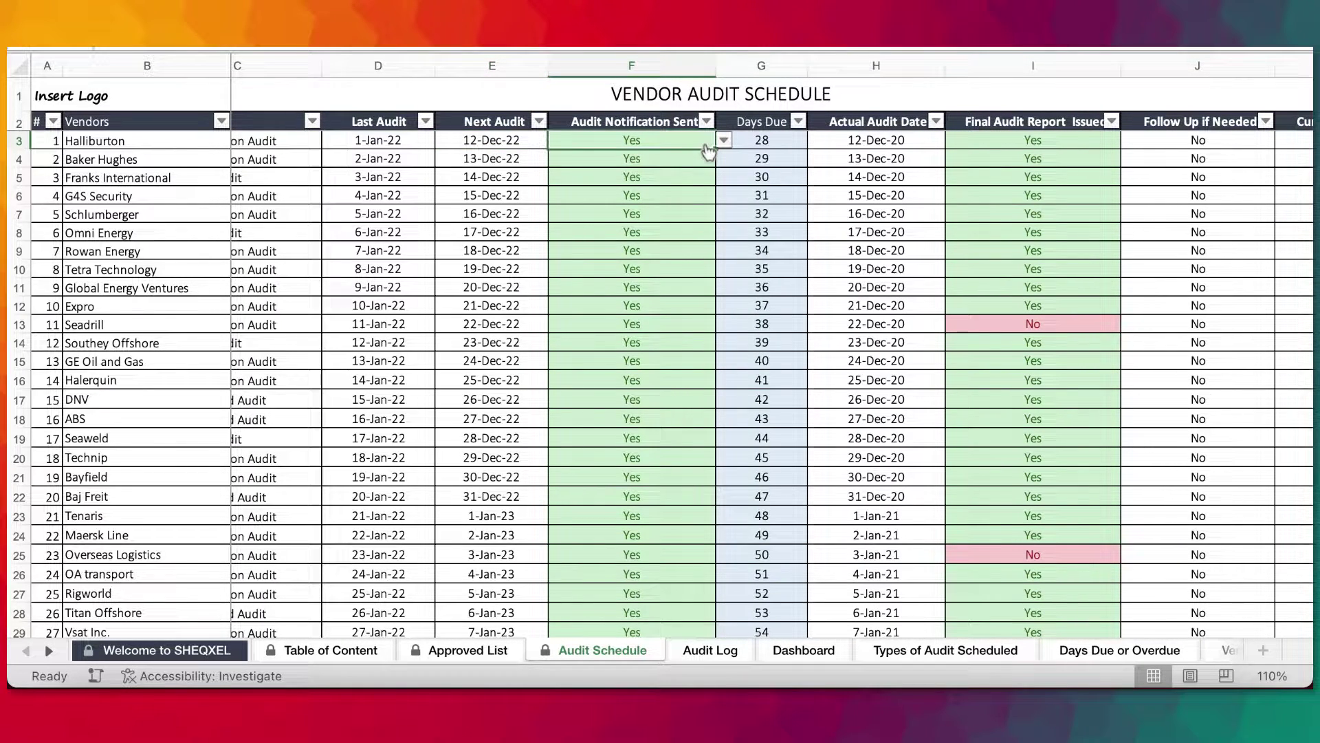
pyautogui.click(751, 141)
pyautogui.click(514, 141)
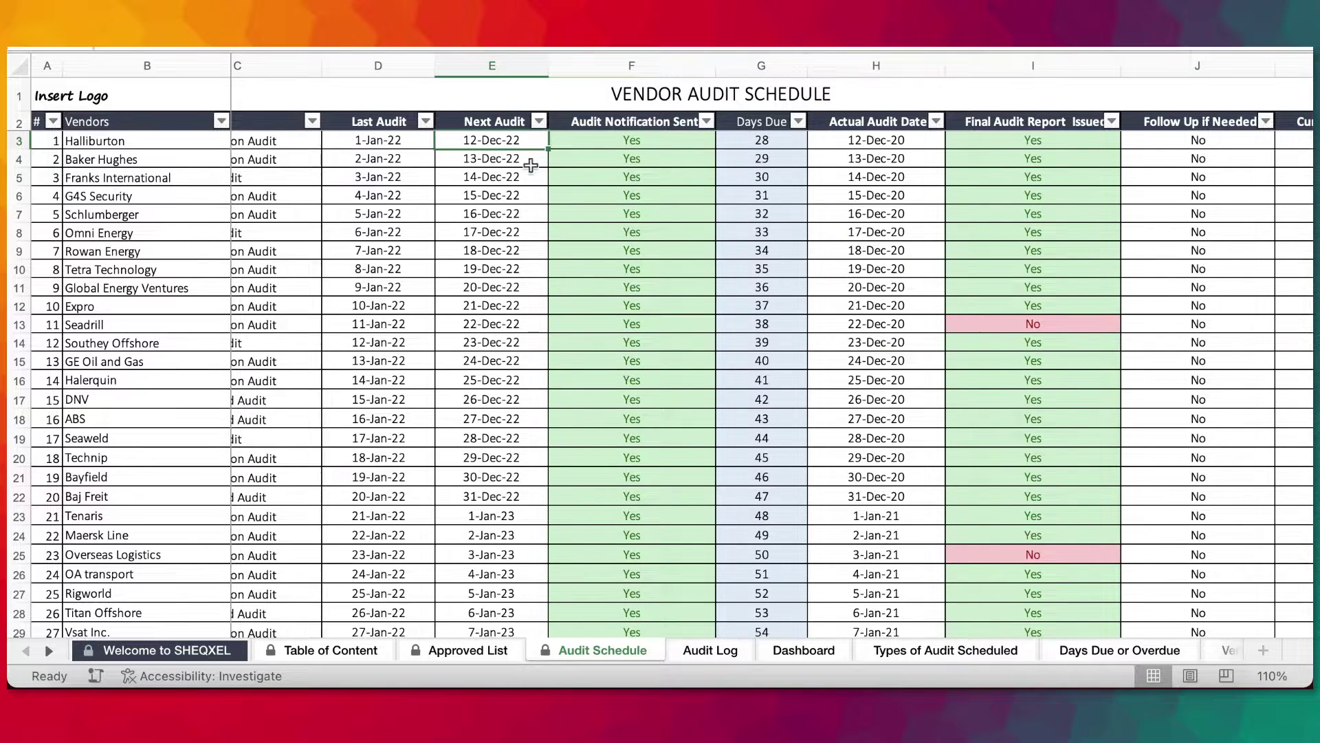
pyautogui.hscroll(2, 646, 288)
pyautogui.hscroll(2, 646, 289)
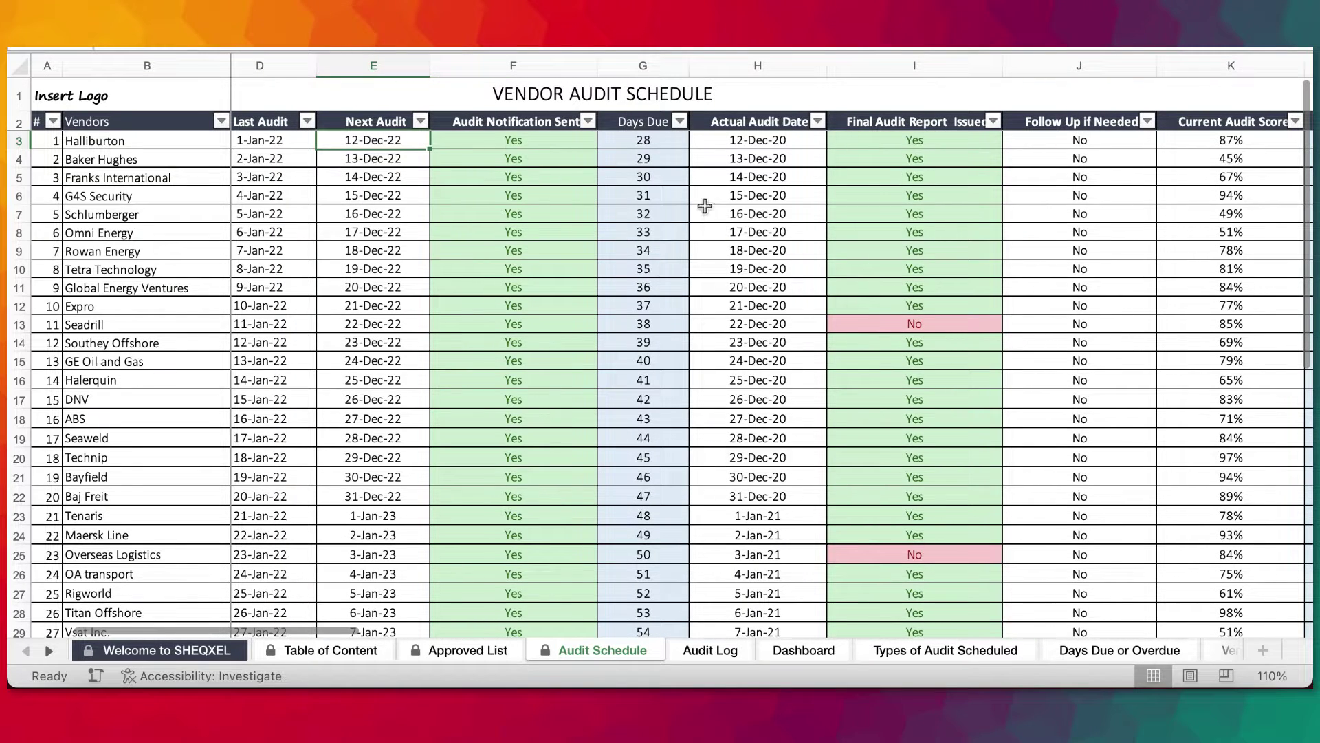
pyautogui.hscroll(3, 753, 172)
pyautogui.click(778, 143)
pyautogui.hscroll(3, 779, 142)
pyautogui.click(820, 144)
pyautogui.hscroll(5, 836, 183)
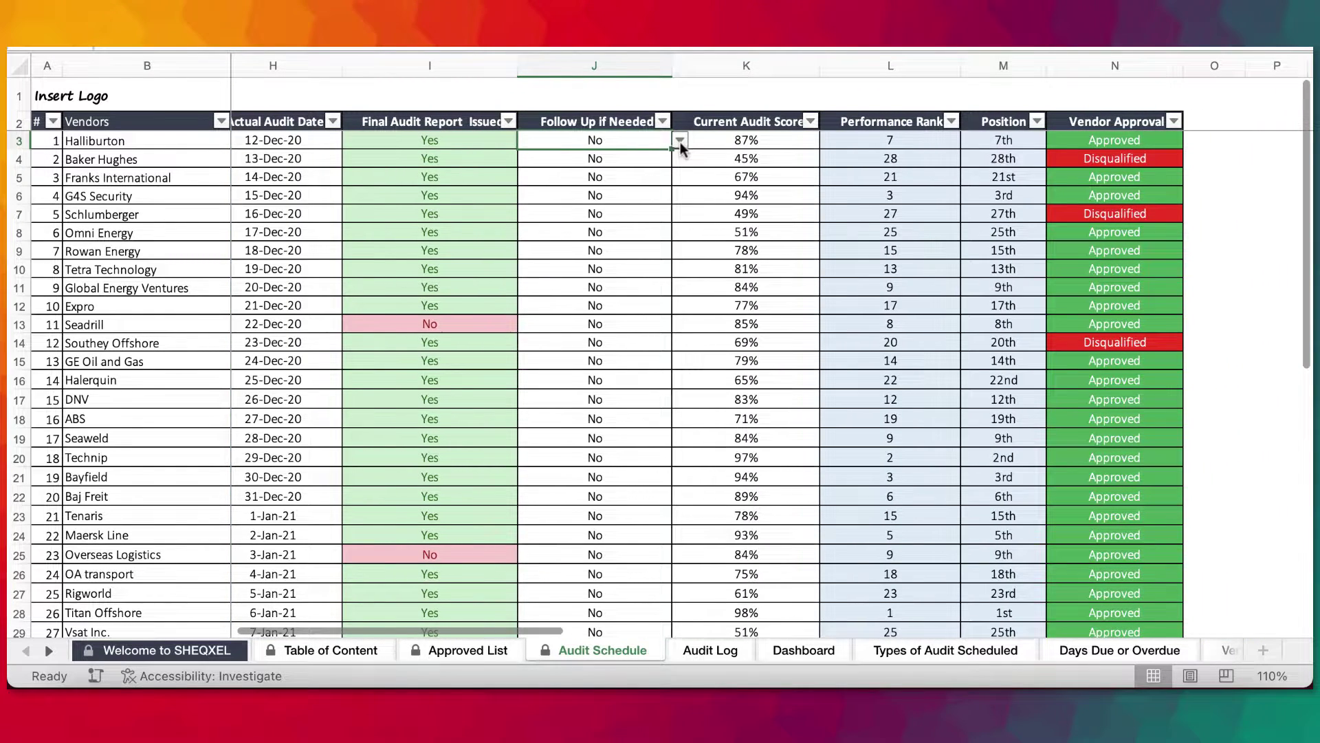
pyautogui.click(680, 141)
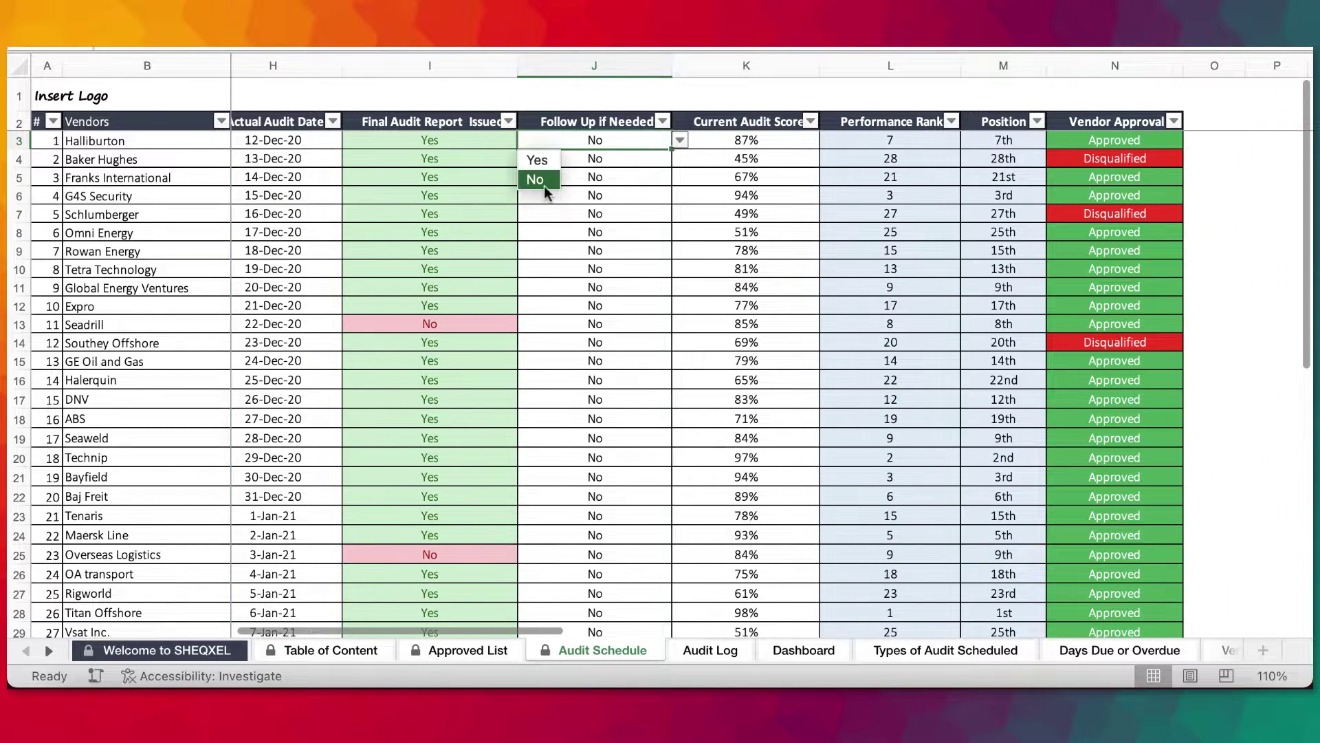
pyautogui.press('Escape')
pyautogui.click(757, 140)
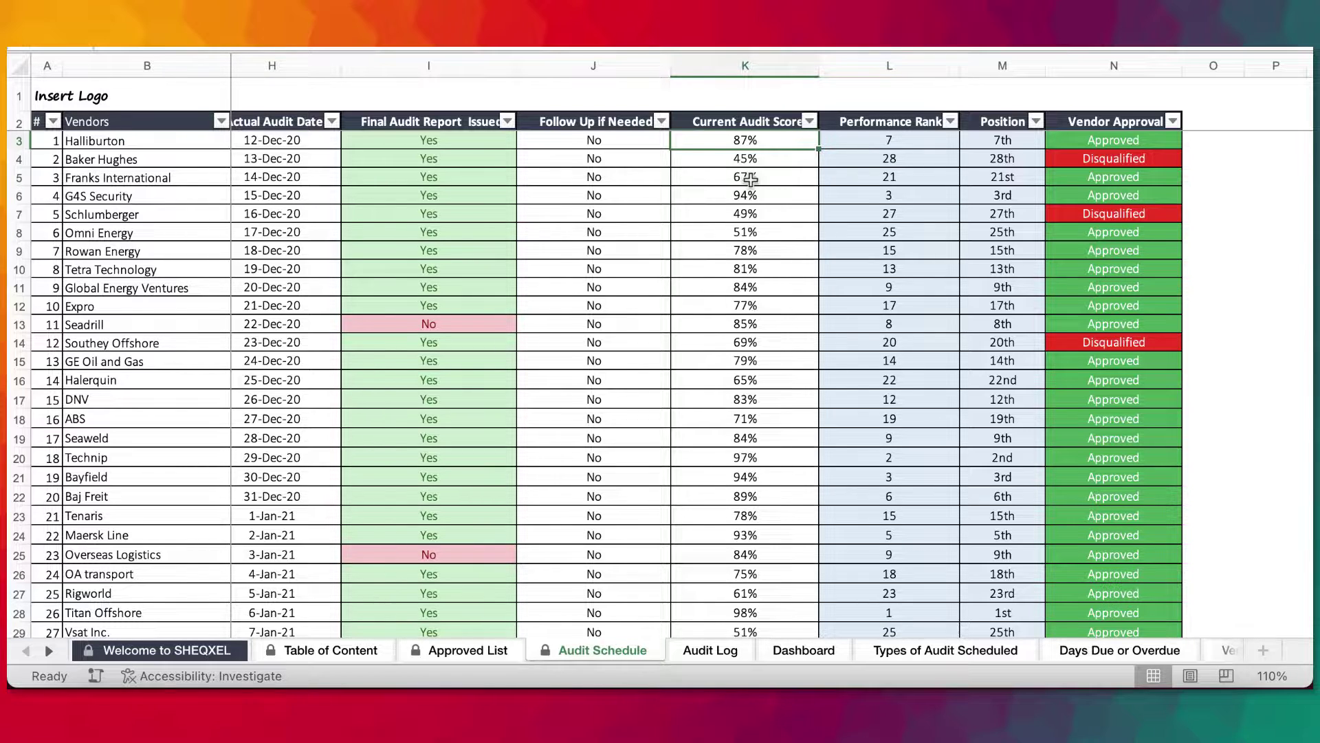
pyautogui.click(901, 142)
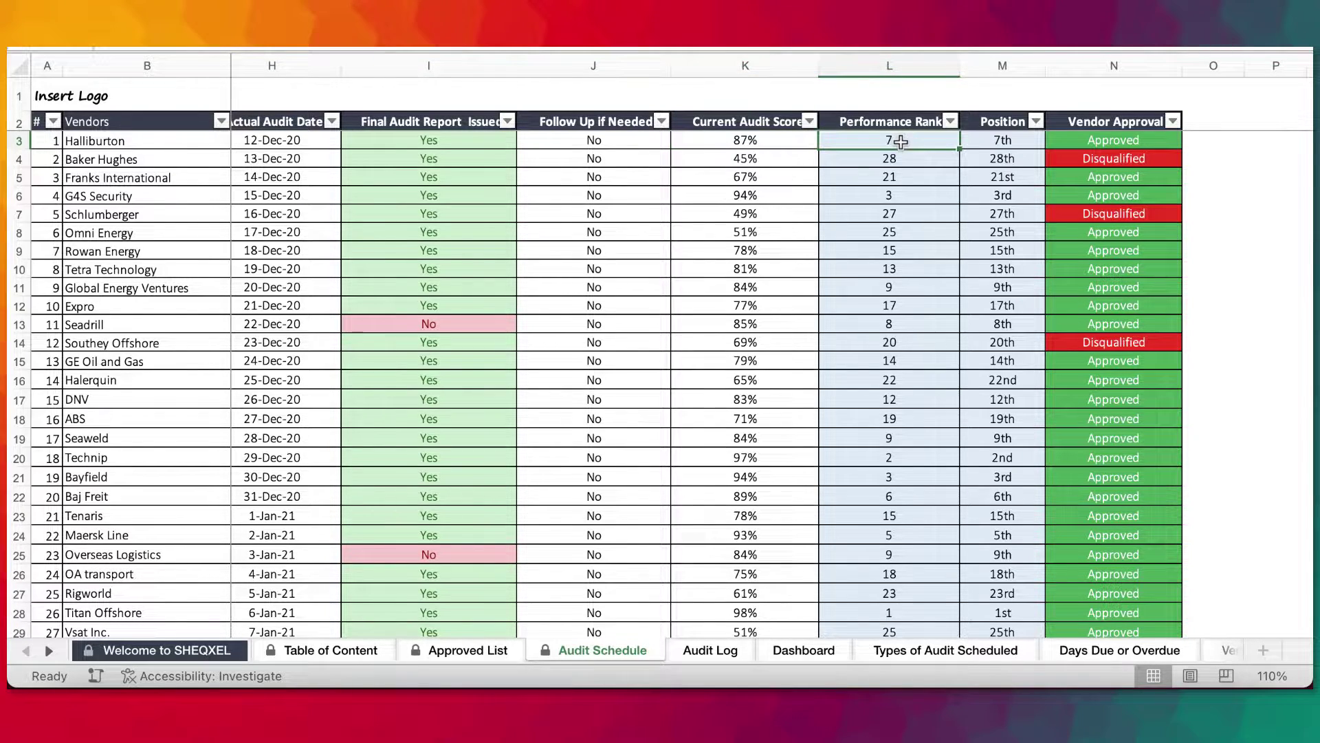
pyautogui.scroll(-1, 860, 286)
pyautogui.scroll(1, 860, 285)
pyautogui.click(1016, 141)
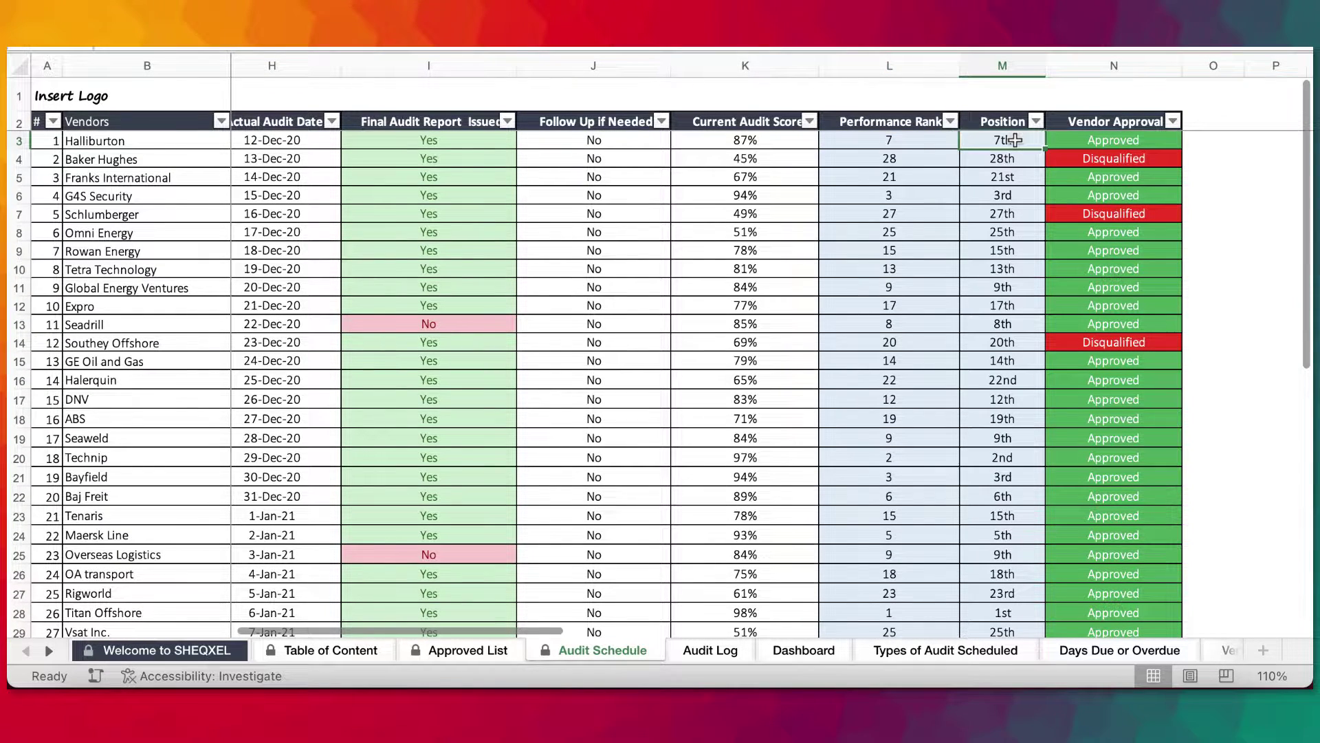
pyautogui.hscroll(-1, 1016, 140)
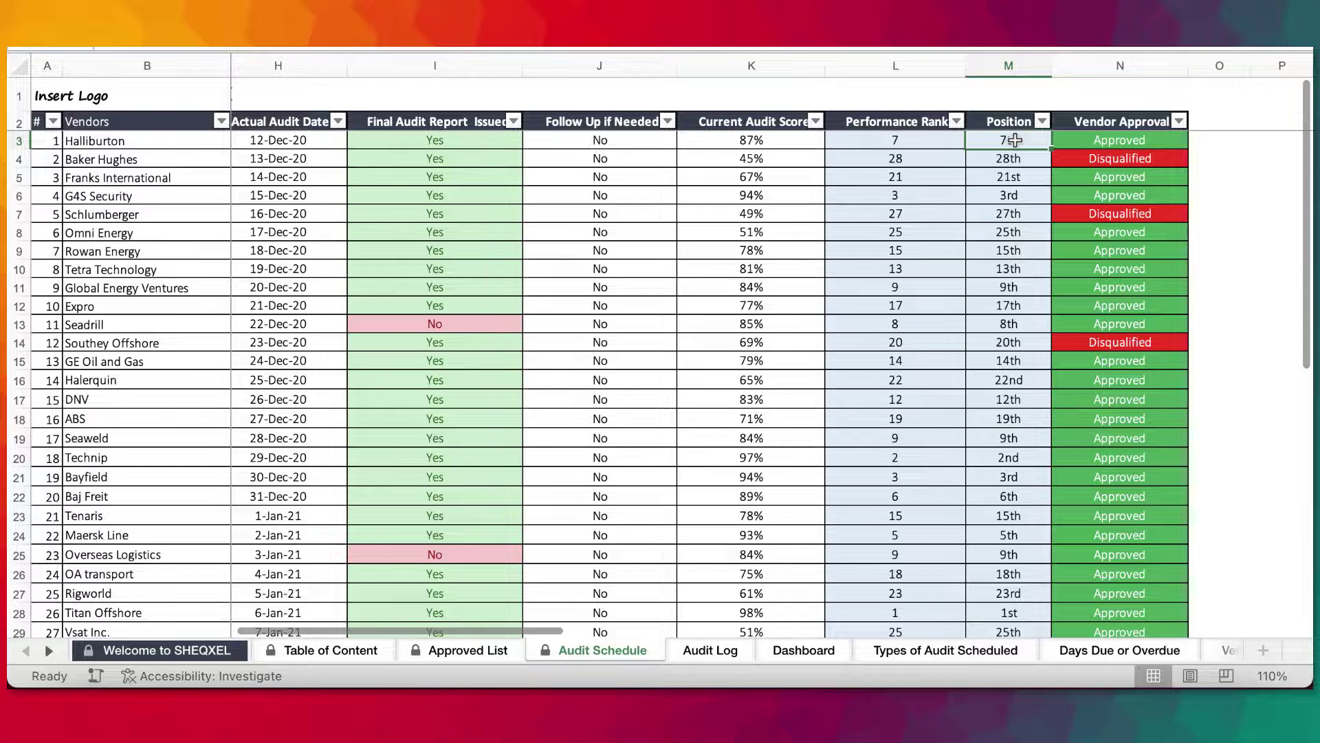
pyautogui.click(1096, 143)
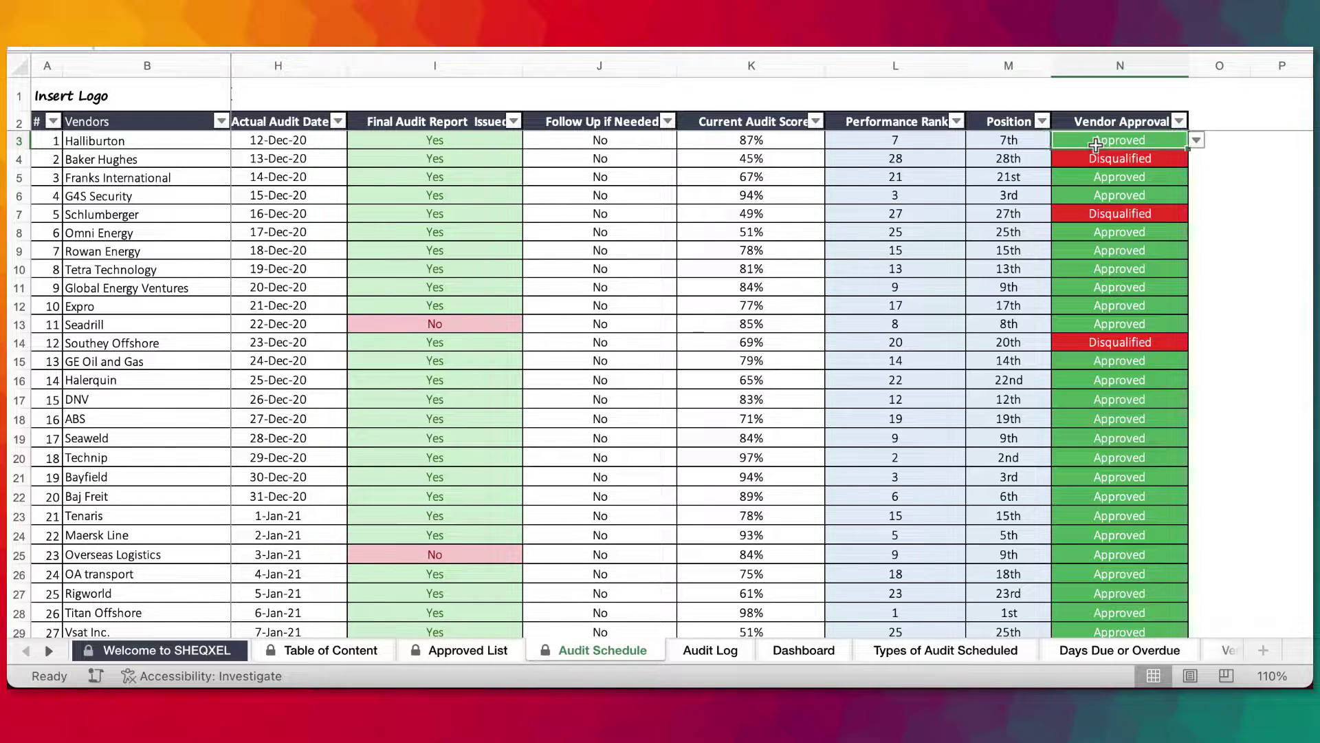
pyautogui.scroll(-1, 1172, 329)
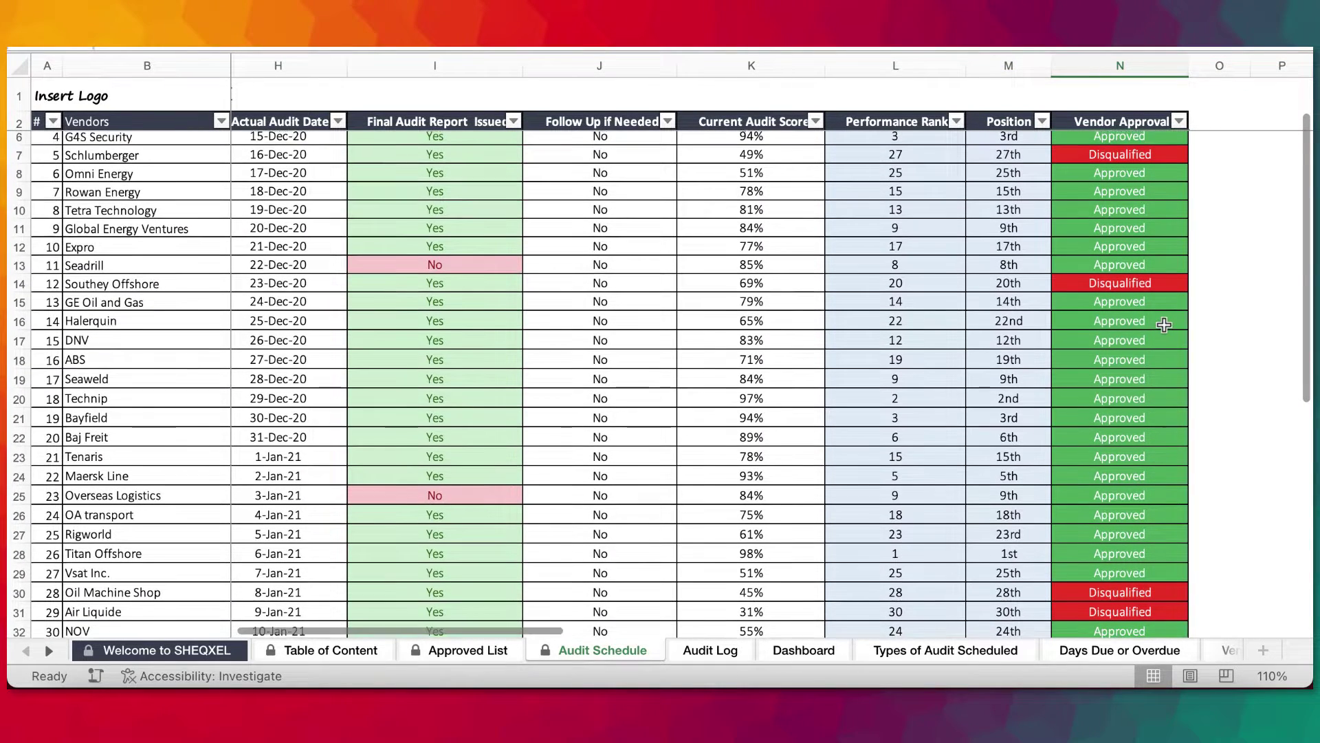
pyautogui.scroll(-2, 1165, 325)
pyautogui.scroll(3, 1164, 325)
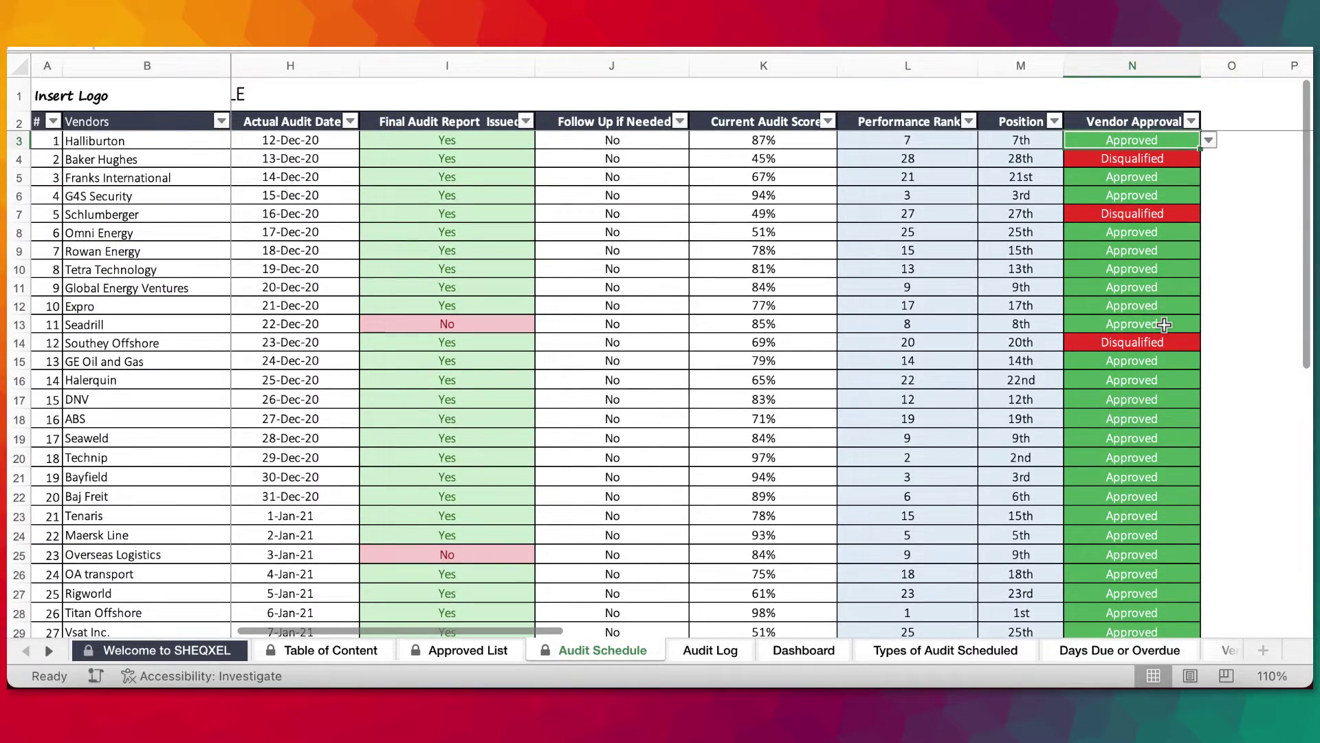
pyautogui.scroll(-2, 1164, 325)
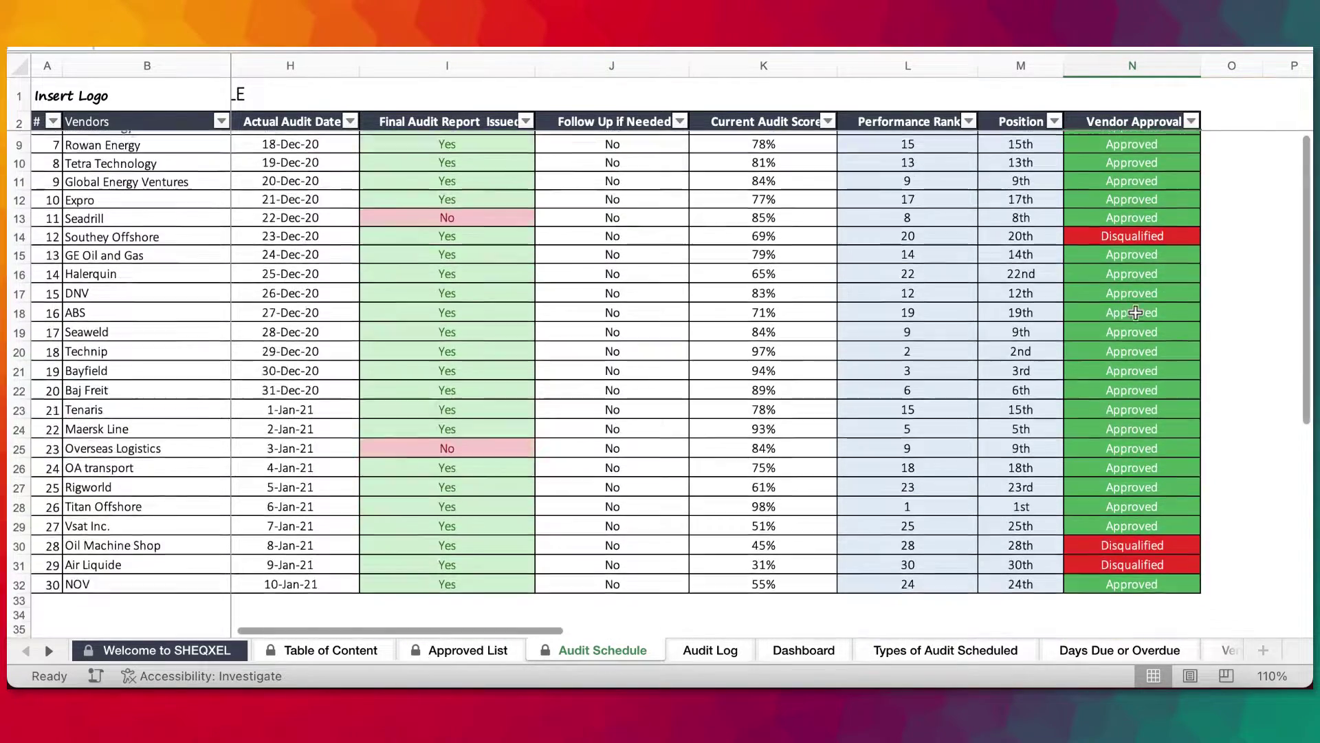
pyautogui.scroll(2, 1135, 312)
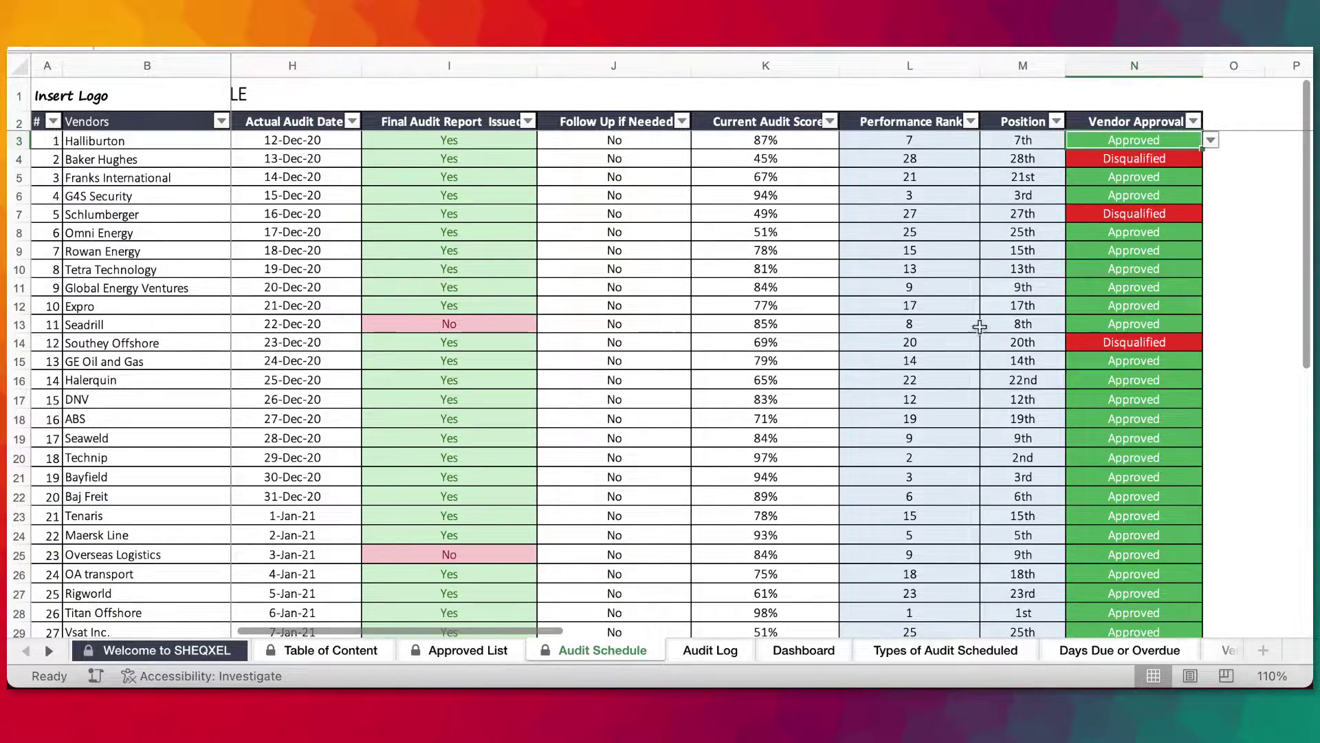
pyautogui.hscroll(-5, 779, 346)
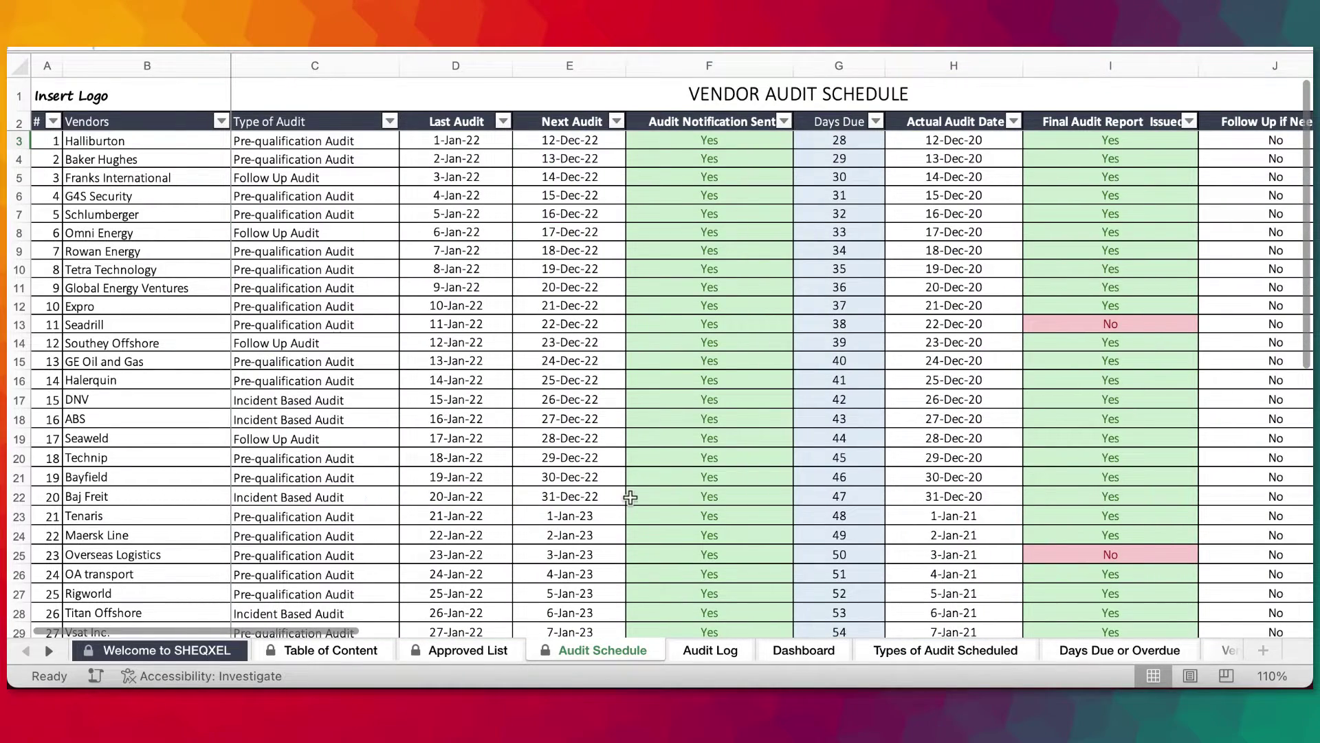
# Move to the Vendor Performance Dashboard showing 30 vendors, 5 disqualified, 25 approved, 73% overall.
pyautogui.hotkey('ctrl', 'pagedown')
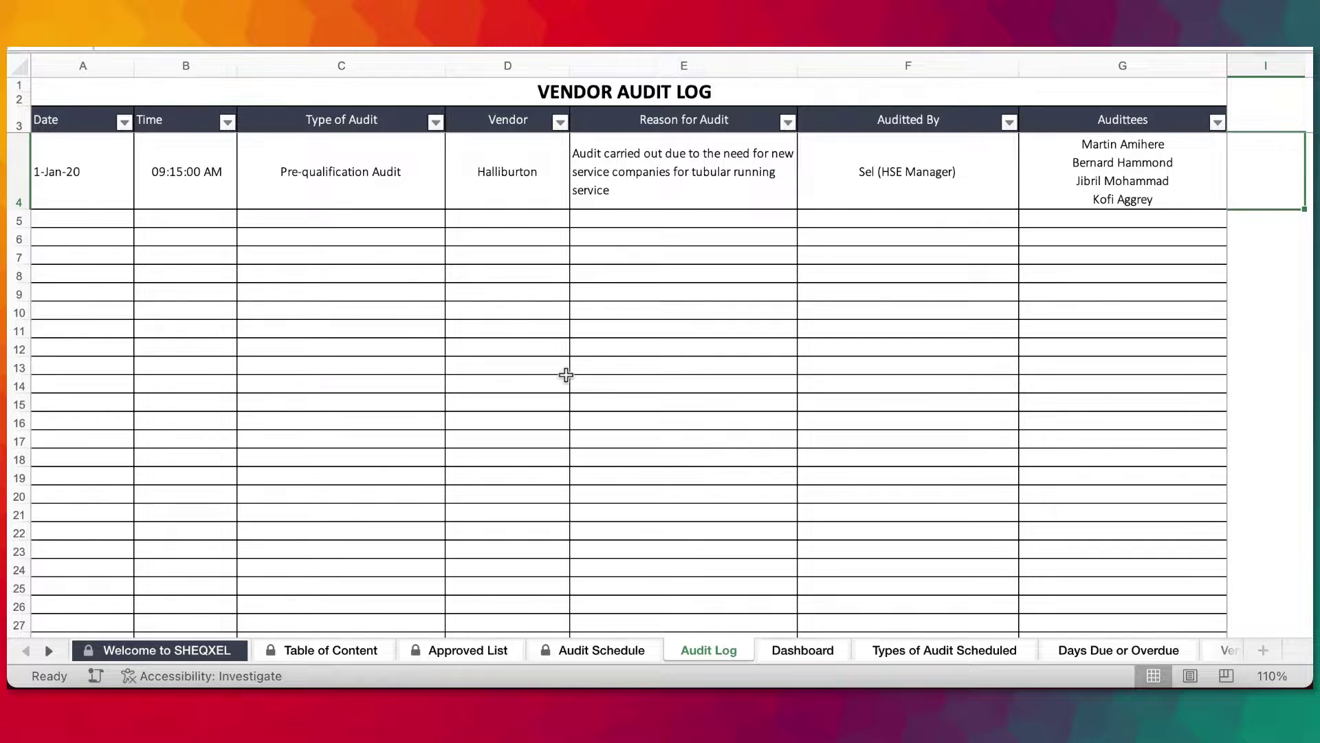
pyautogui.scroll(1, 566, 375)
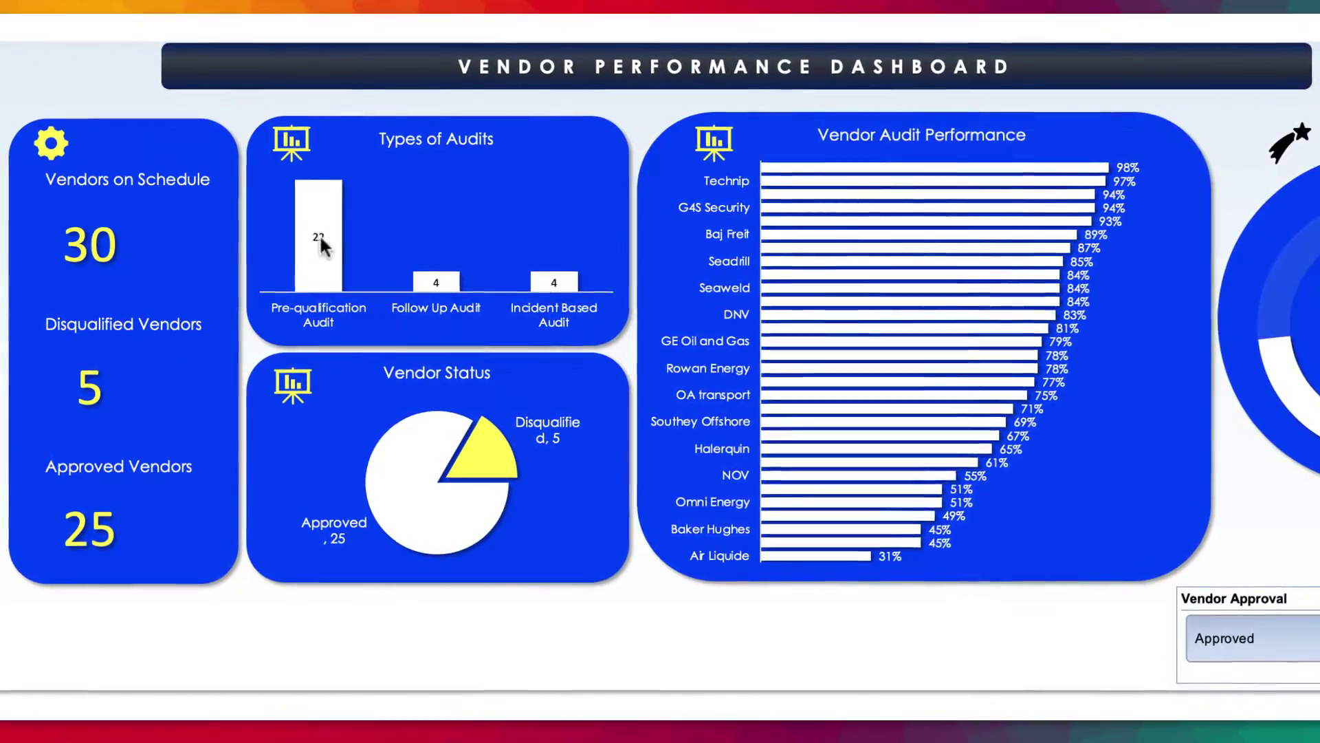
# Check the dashboard chart values, then view the Types of Audit Scheduled pivot table and chart.
pyautogui.moveTo(320, 237)
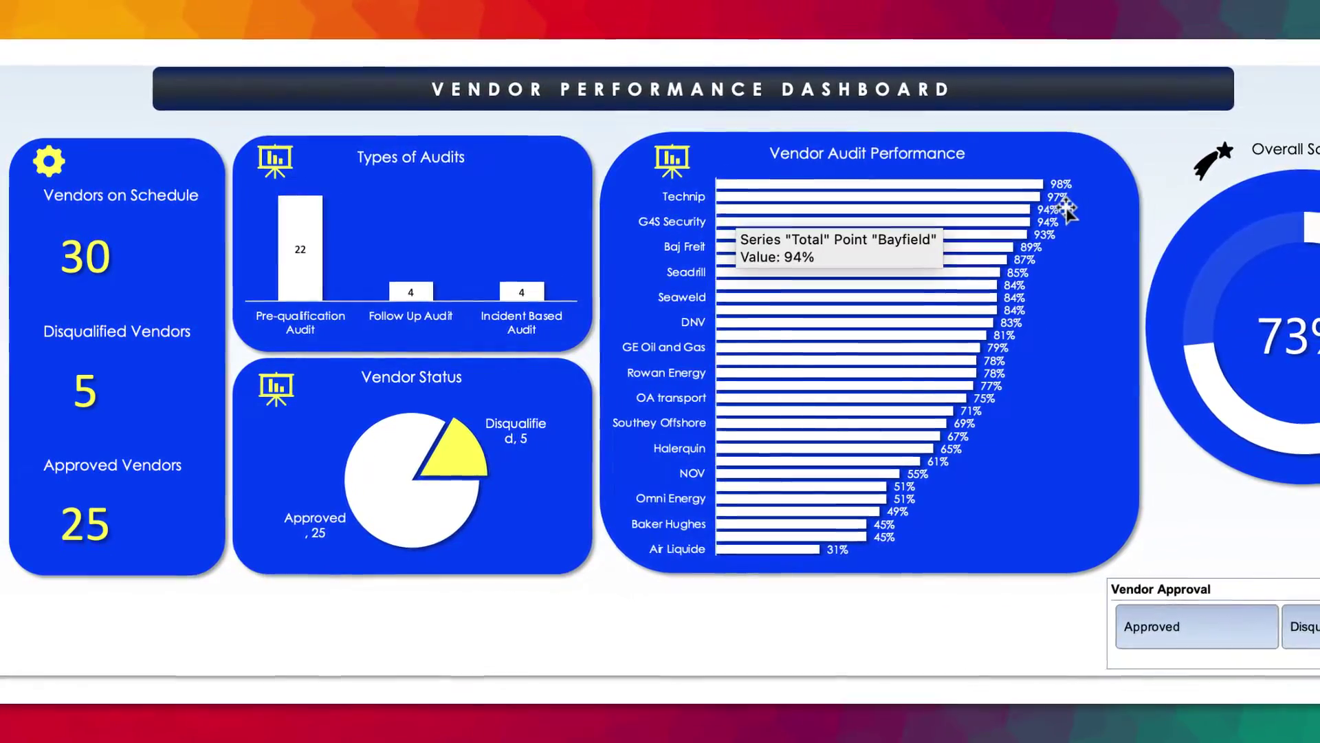
pyautogui.moveTo(1099, 197)
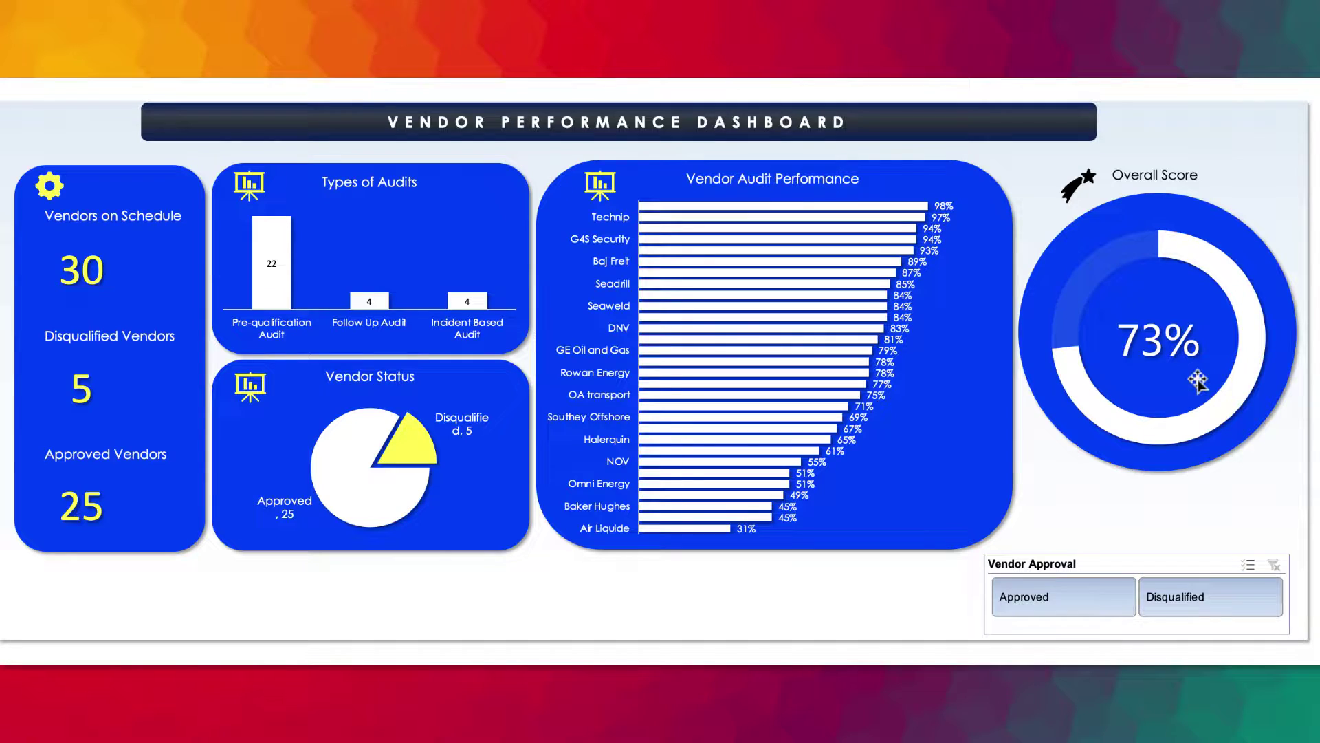
pyautogui.click(946, 670)
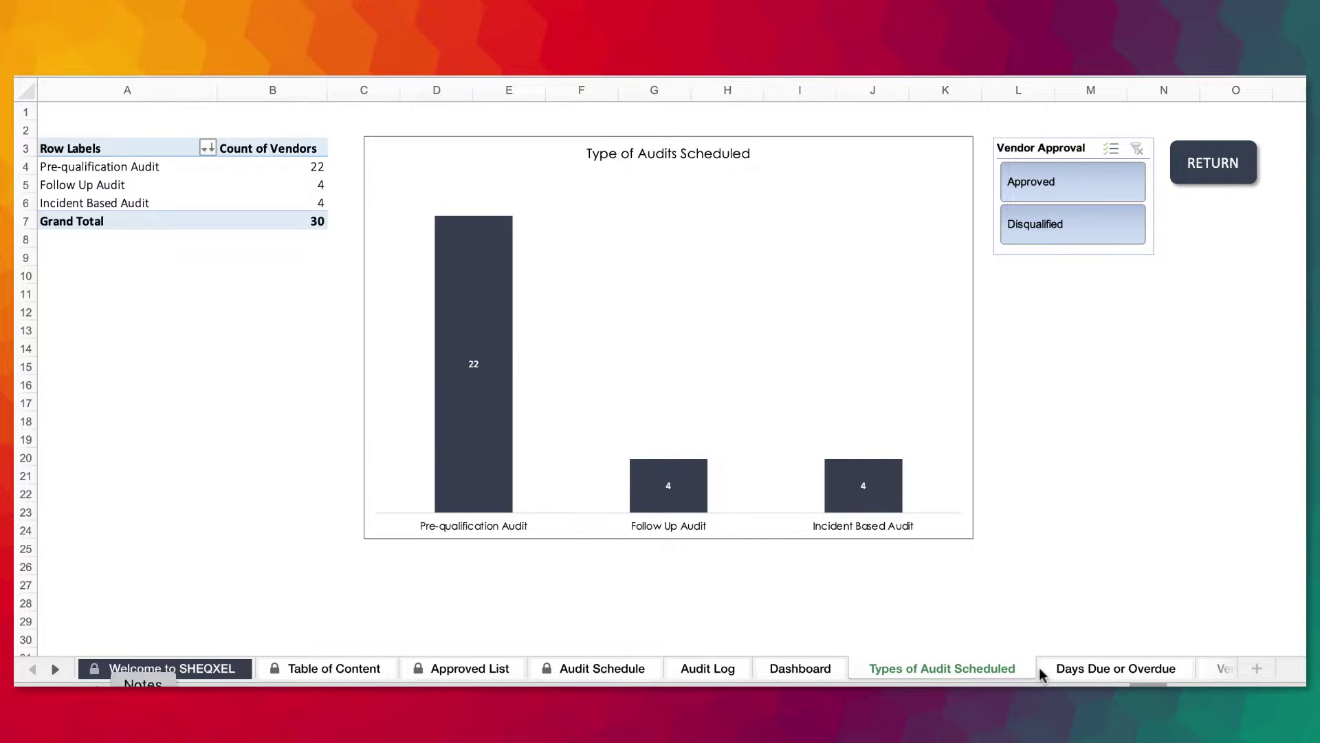
# Page through the Days Due, Vendor Performance, Vendor Status, Approved Vendors and Ranking sheets.
pyautogui.click(55, 669)
pyautogui.click(55, 669)
pyautogui.click(55, 669)
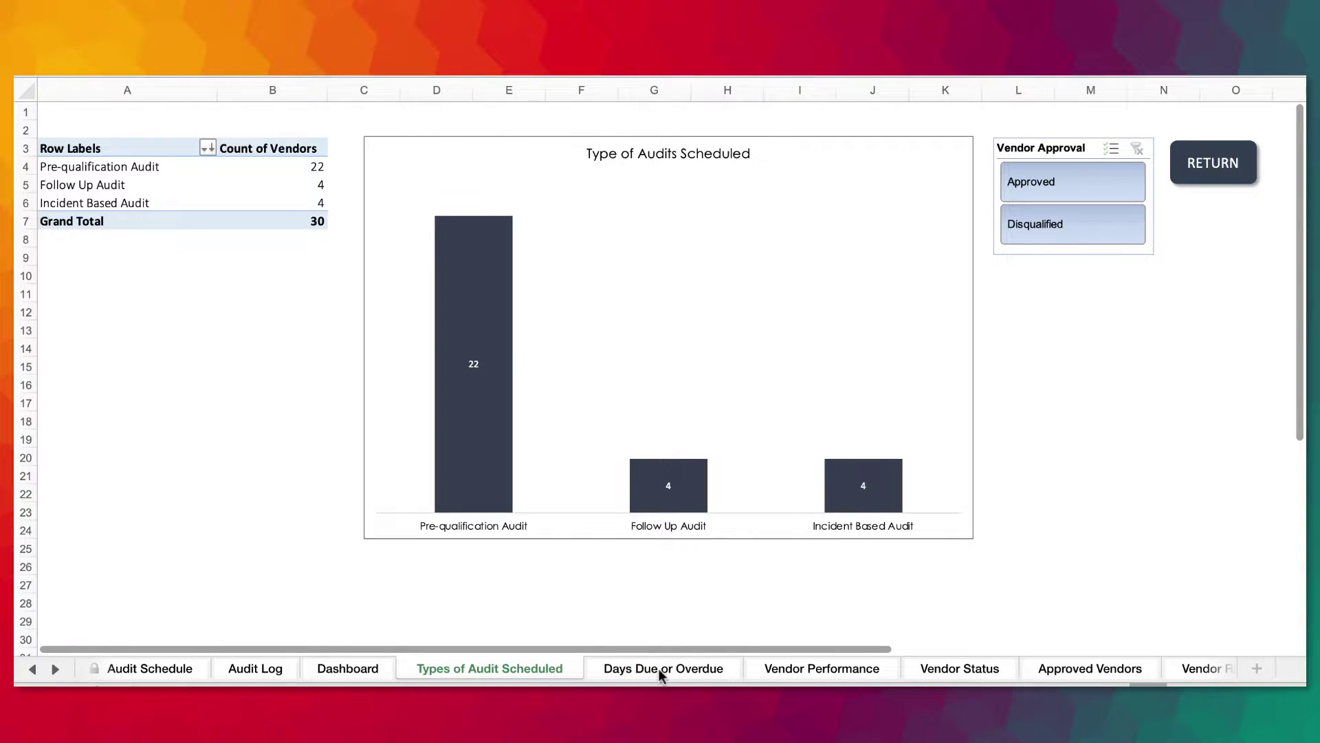
pyautogui.click(658, 668)
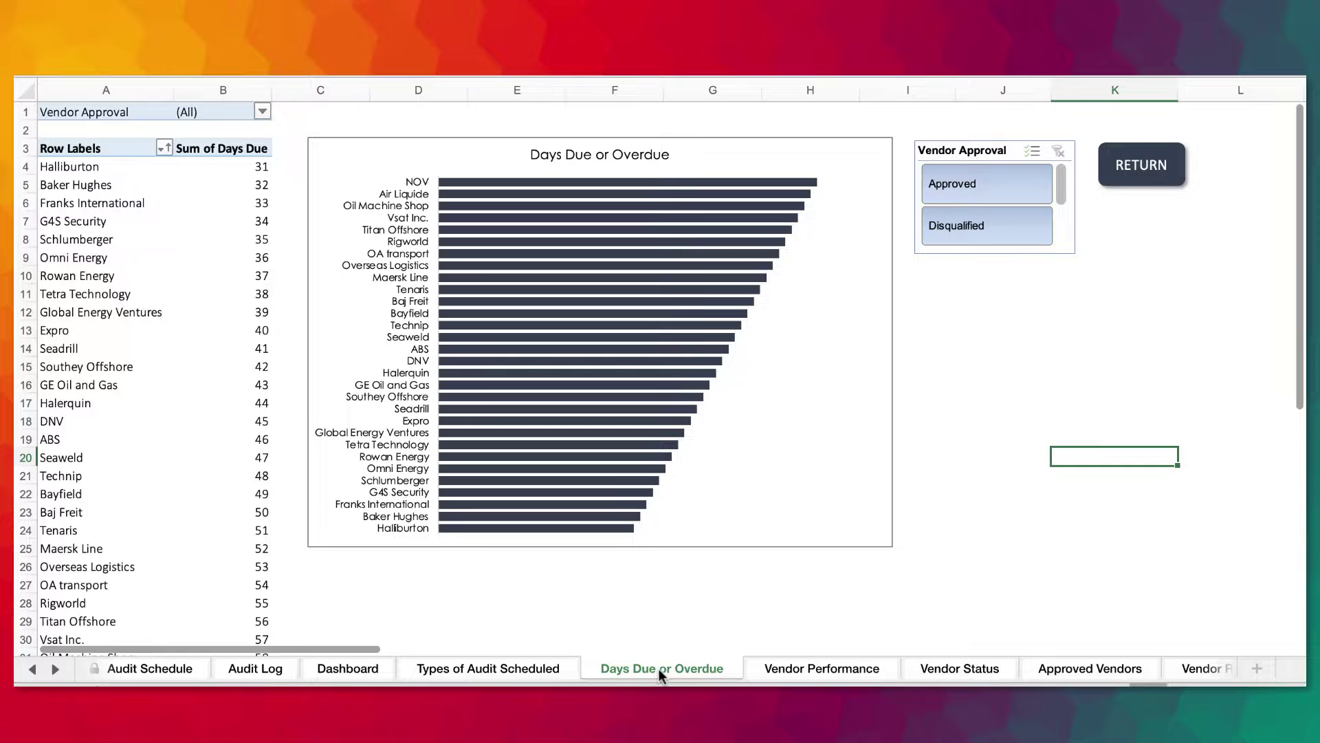
pyautogui.click(837, 676)
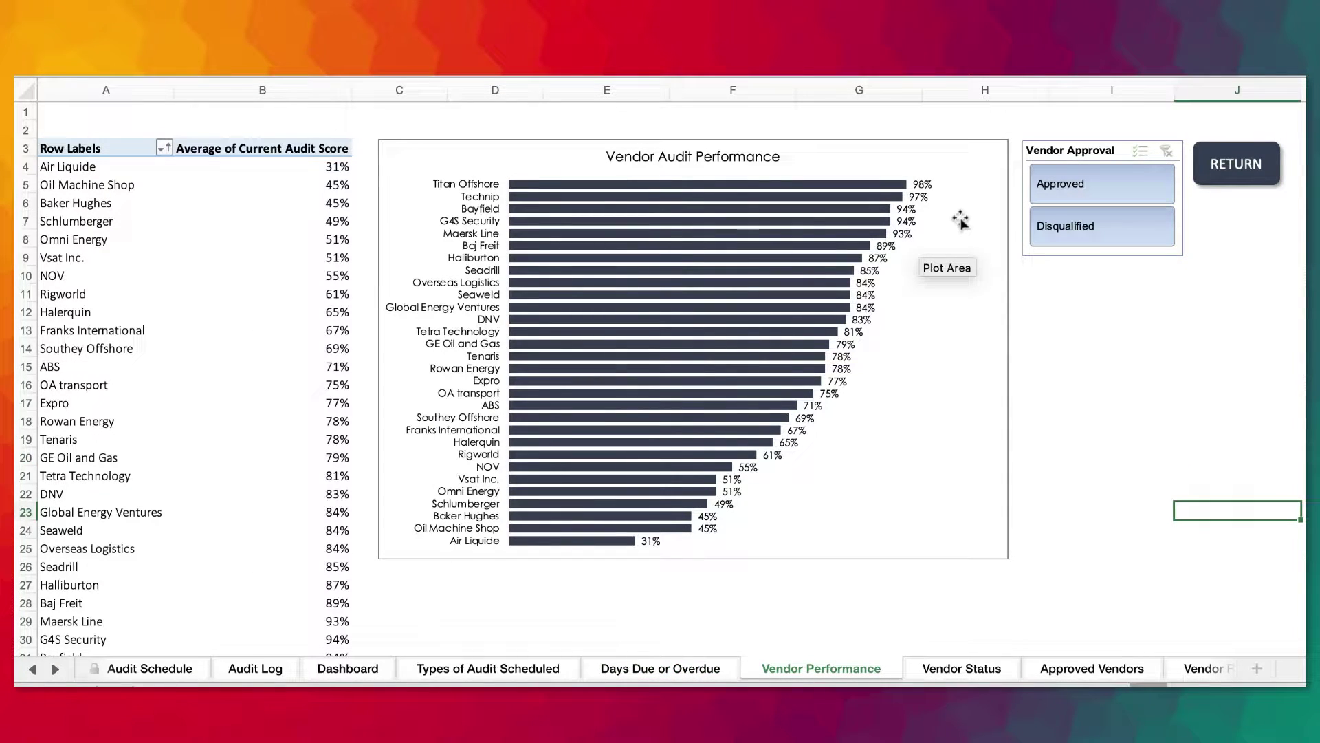
pyautogui.click(990, 668)
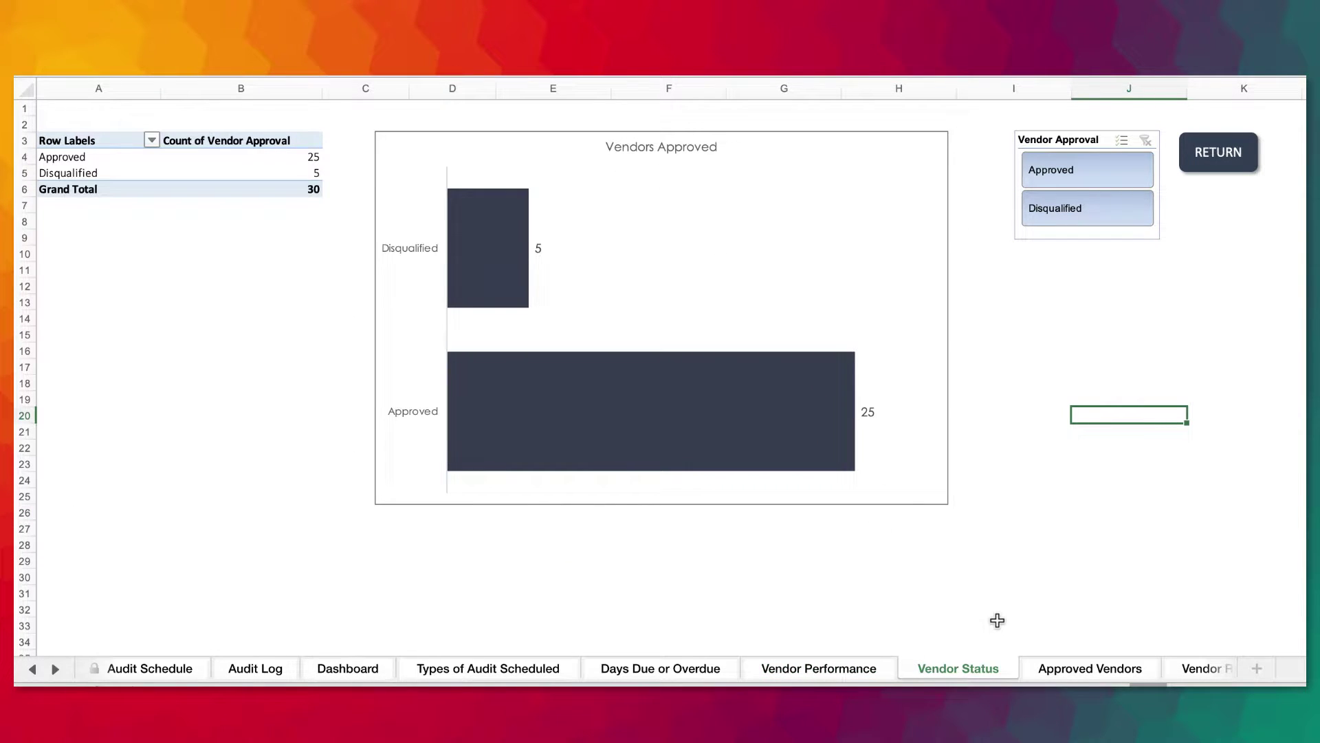
pyautogui.click(1059, 671)
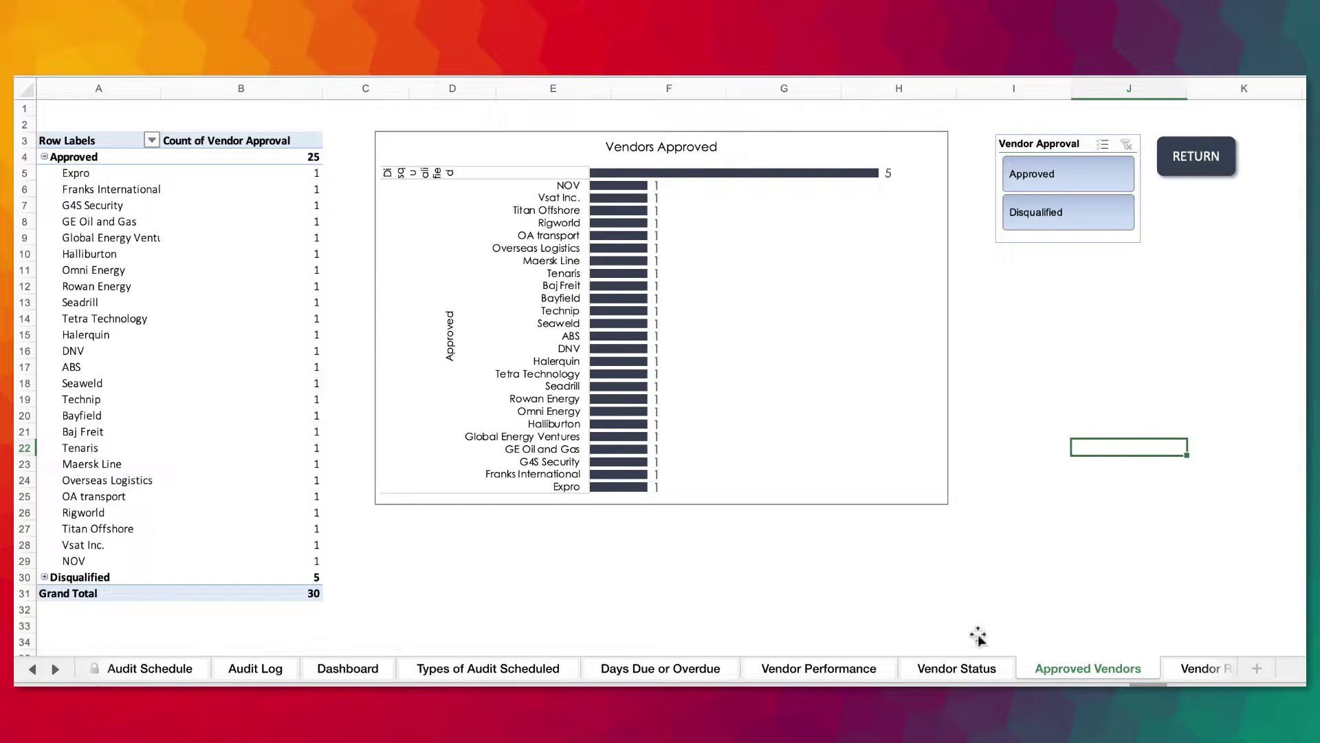
pyautogui.click(1186, 668)
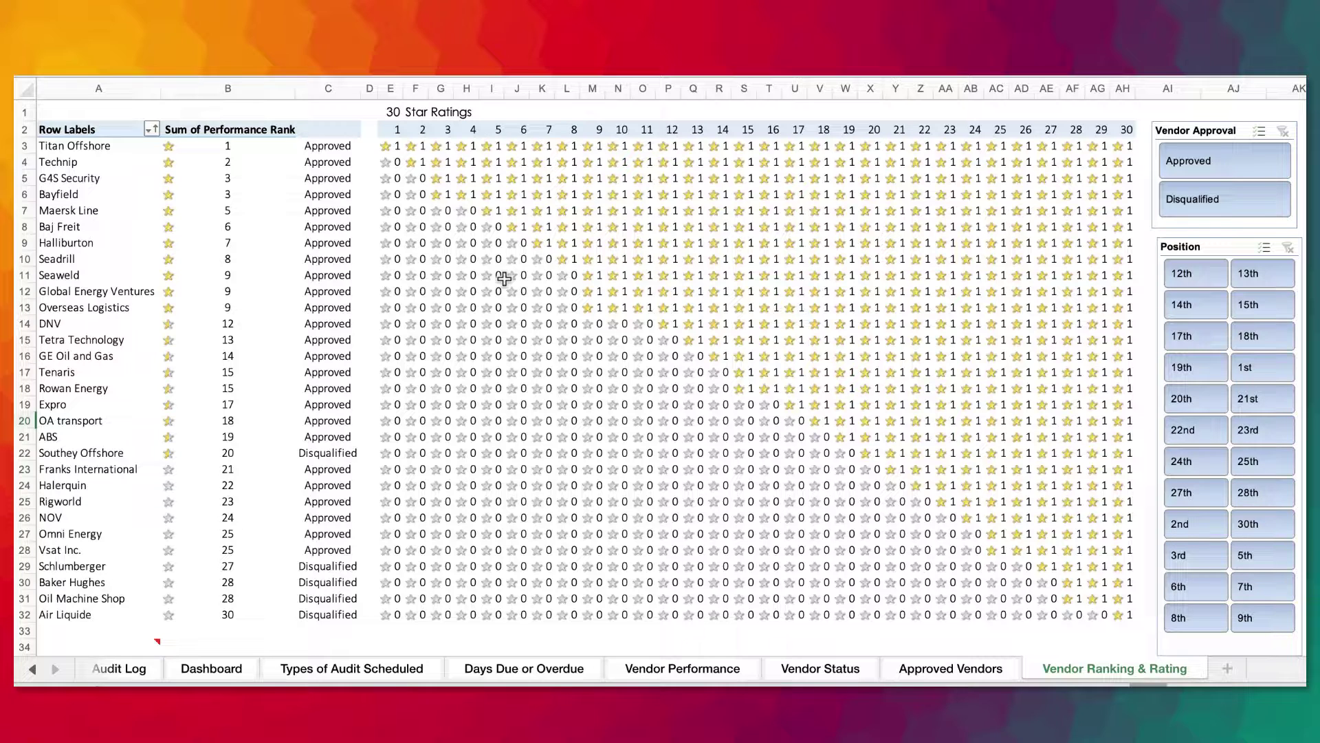
# Select two rating cells in the Vendor Ranking & Rating star grid.
pyautogui.click(414, 306)
pyautogui.click(607, 416)
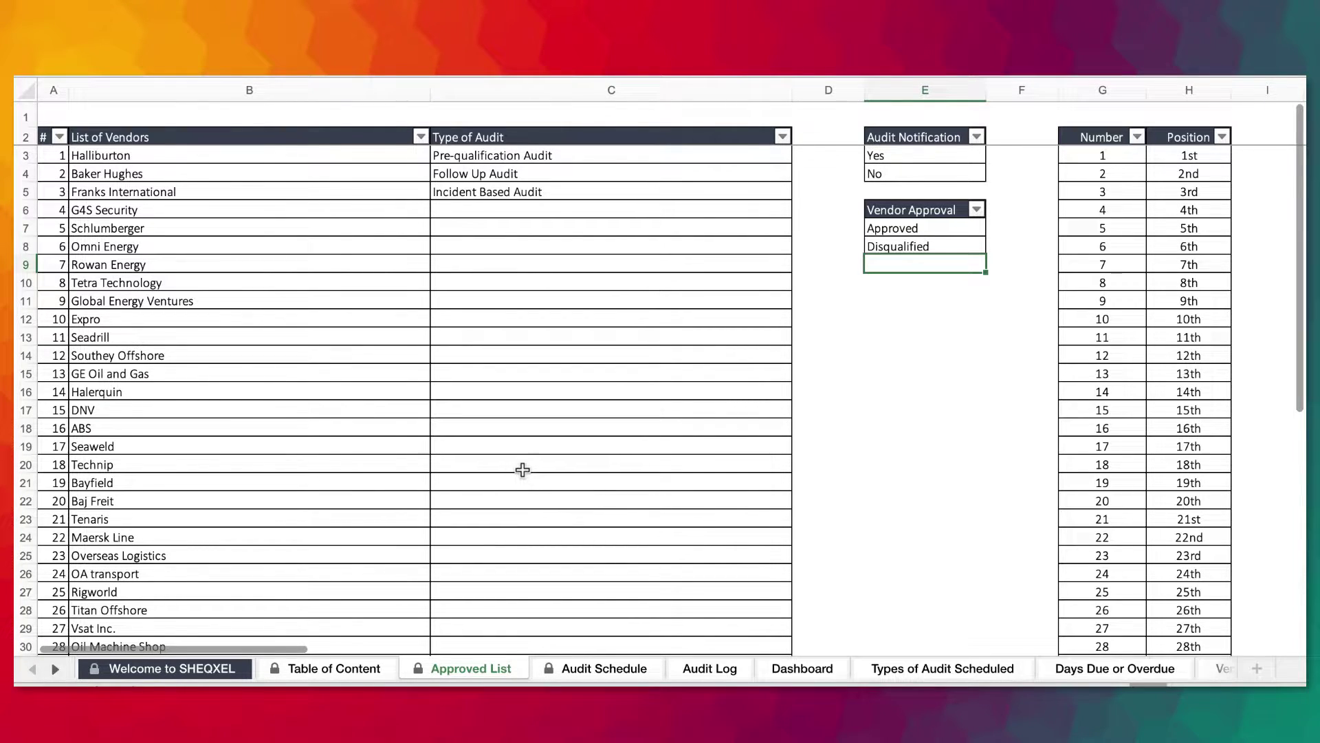
# Clear the vendor, audit type, date and Audit Notification Sent entries in the Audit Schedule.
pyautogui.scroll(-5, 1093, 506)
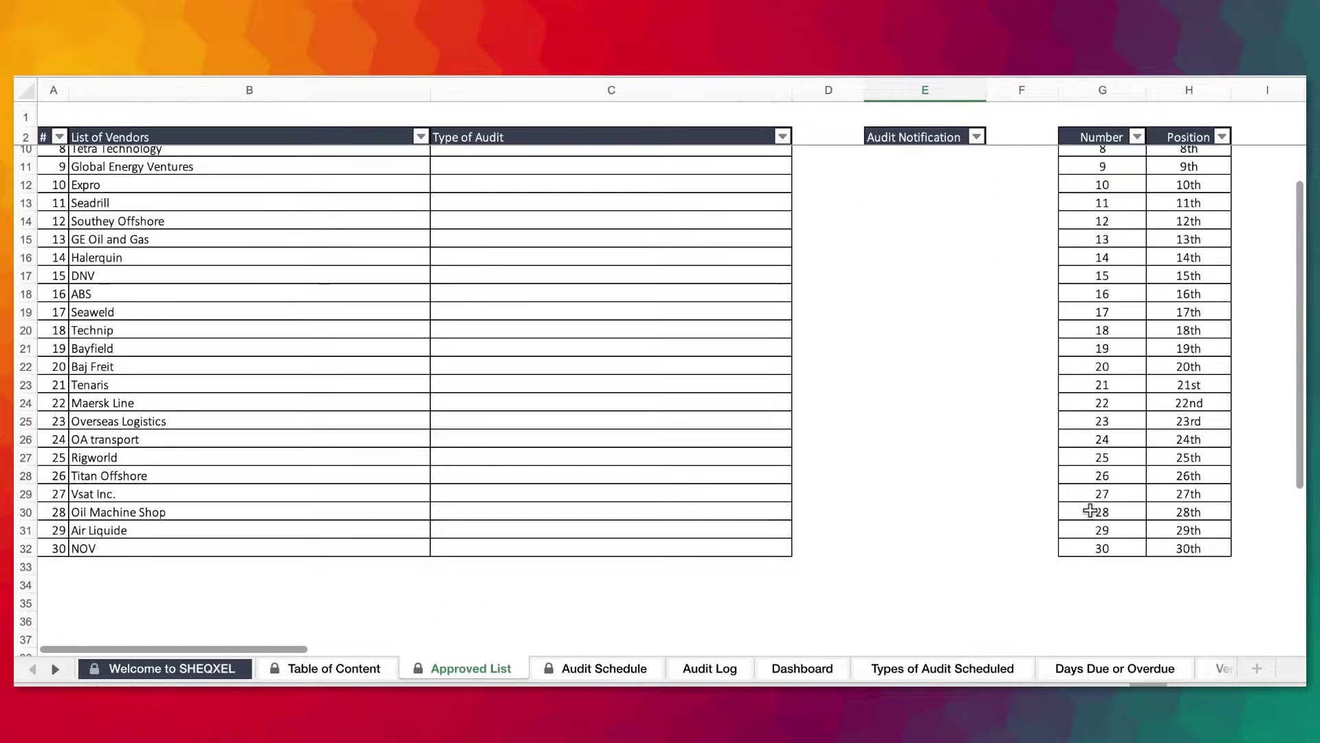
pyautogui.scroll(5, 202, 562)
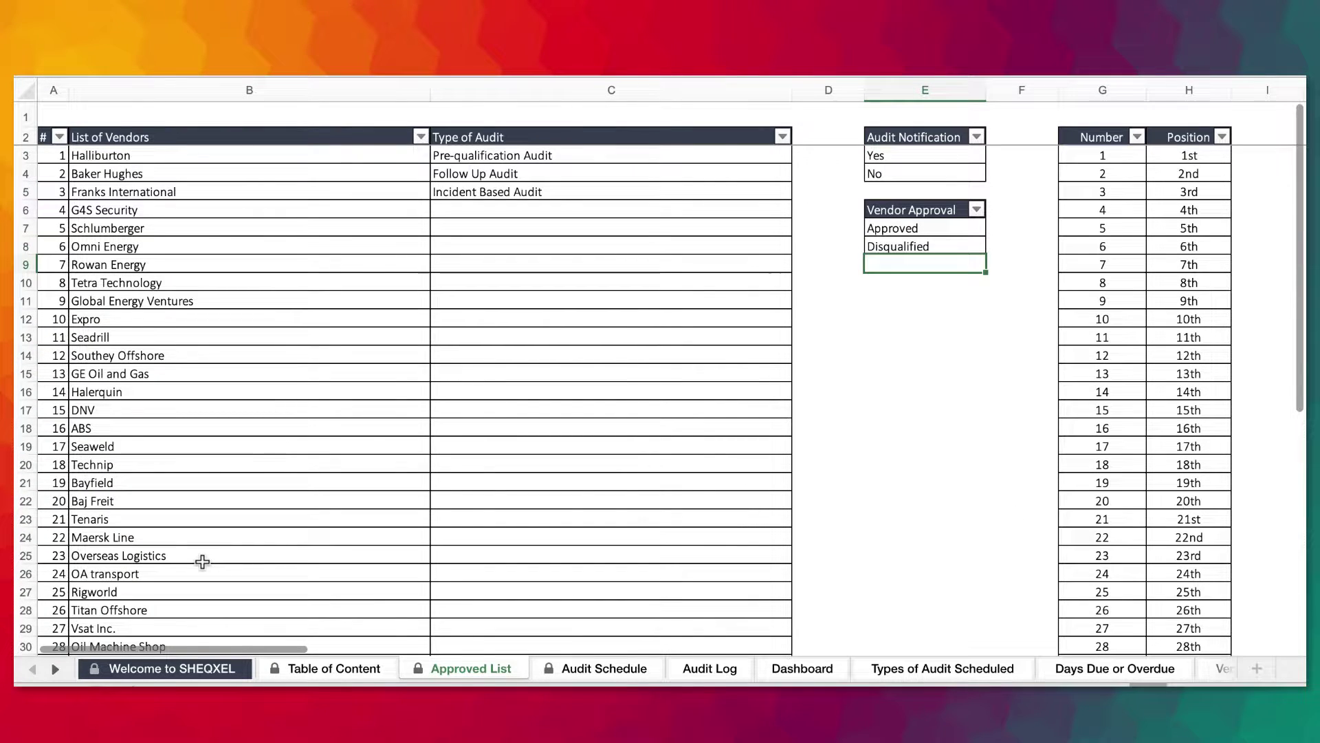
pyautogui.click(600, 666)
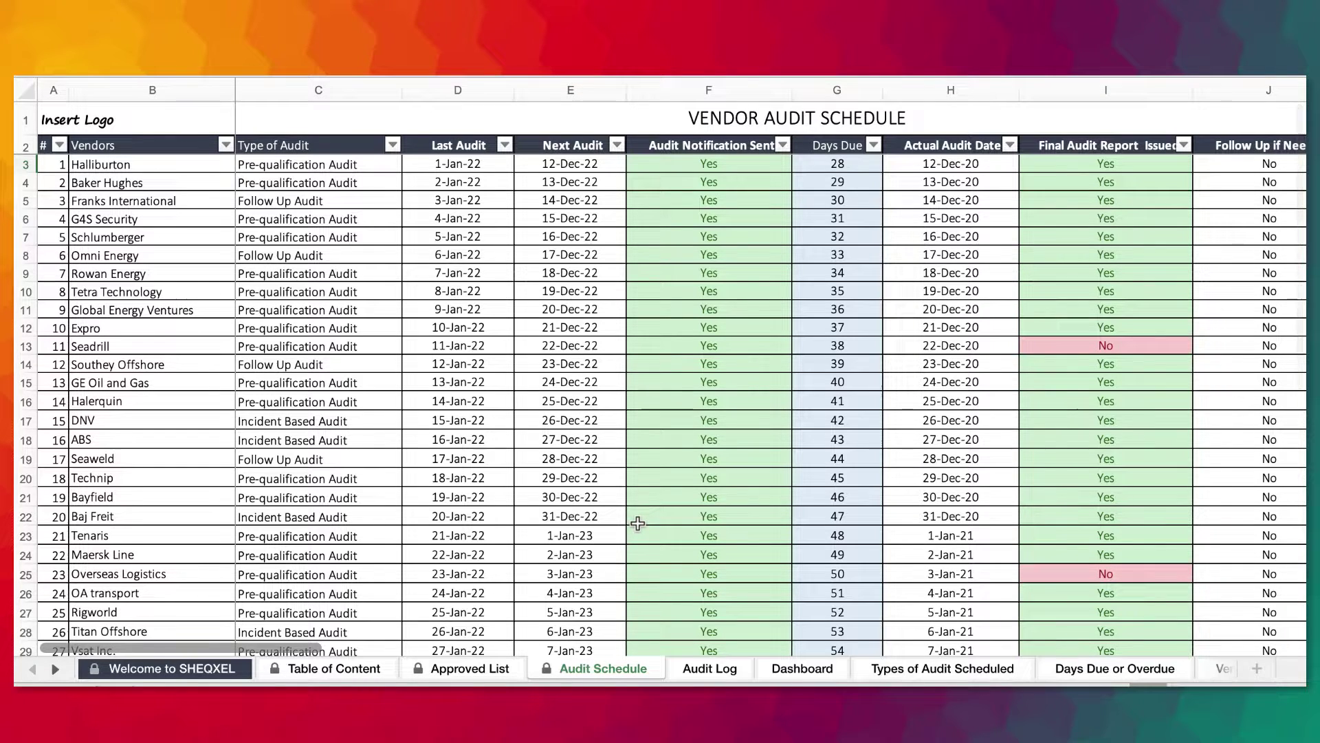
pyautogui.click(154, 163)
pyautogui.moveTo(154, 163); pyautogui.dragTo(582, 620)
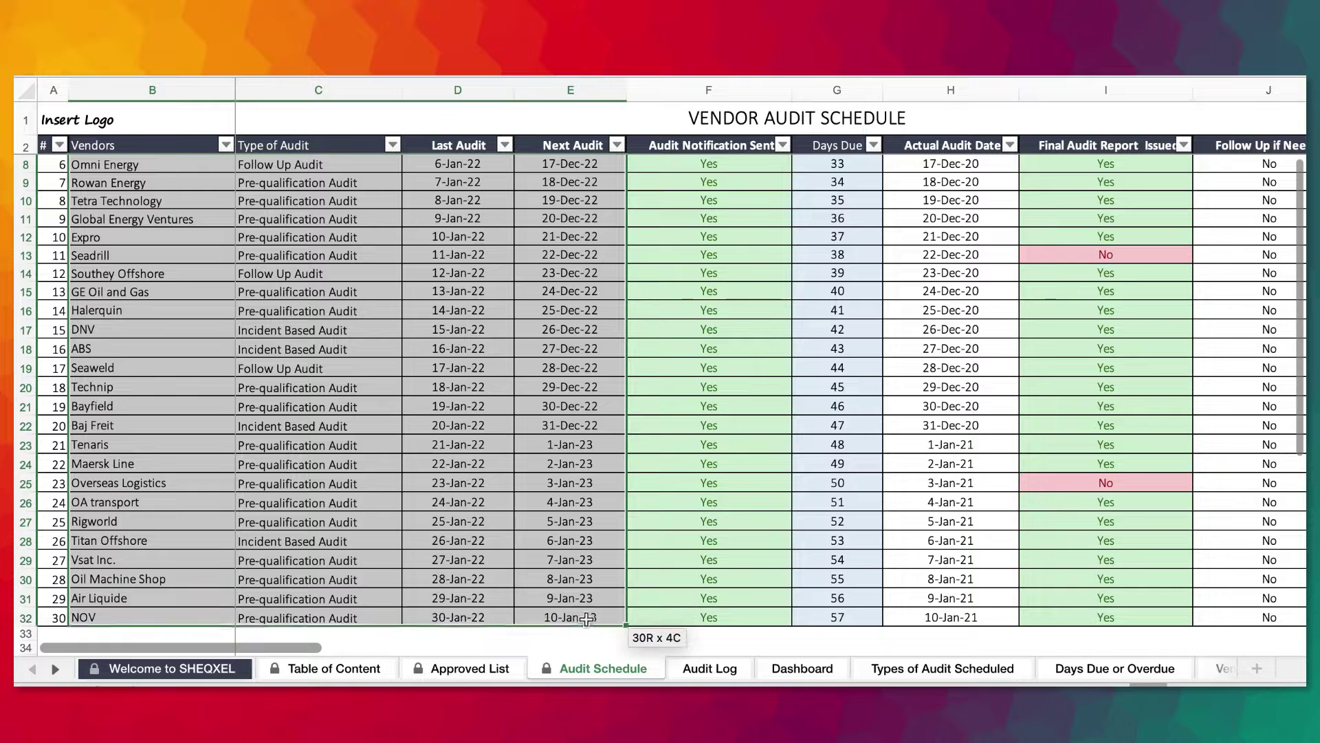
pyautogui.press('Delete')
pyautogui.scroll(2, 694, 406)
pyautogui.moveTo(701, 165); pyautogui.dragTo(766, 679)
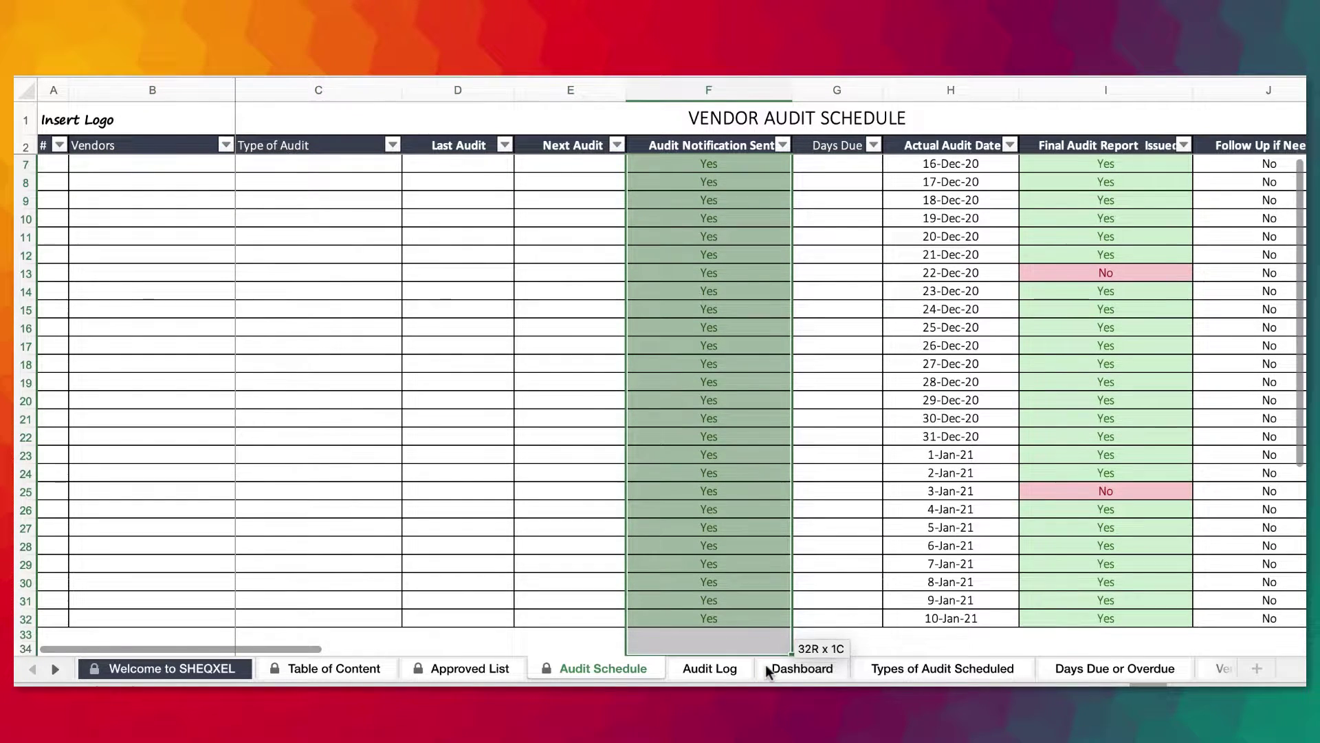
pyautogui.press('Delete')
# Skip the protected Days Due column and clear all Actual Audit Date entries.
pyautogui.scroll(2, 840, 516)
pyautogui.hscroll(2, 866, 424)
pyautogui.hscroll(2, 866, 424)
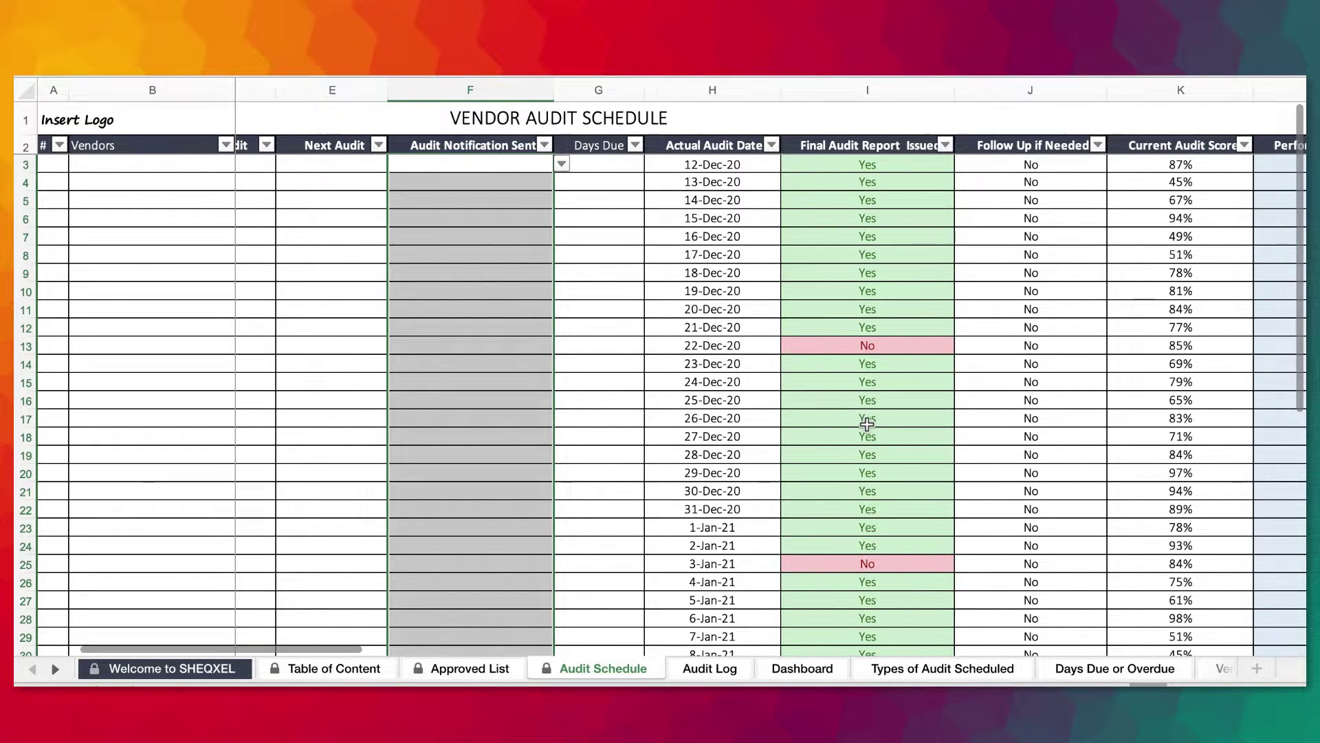
pyautogui.click(623, 162)
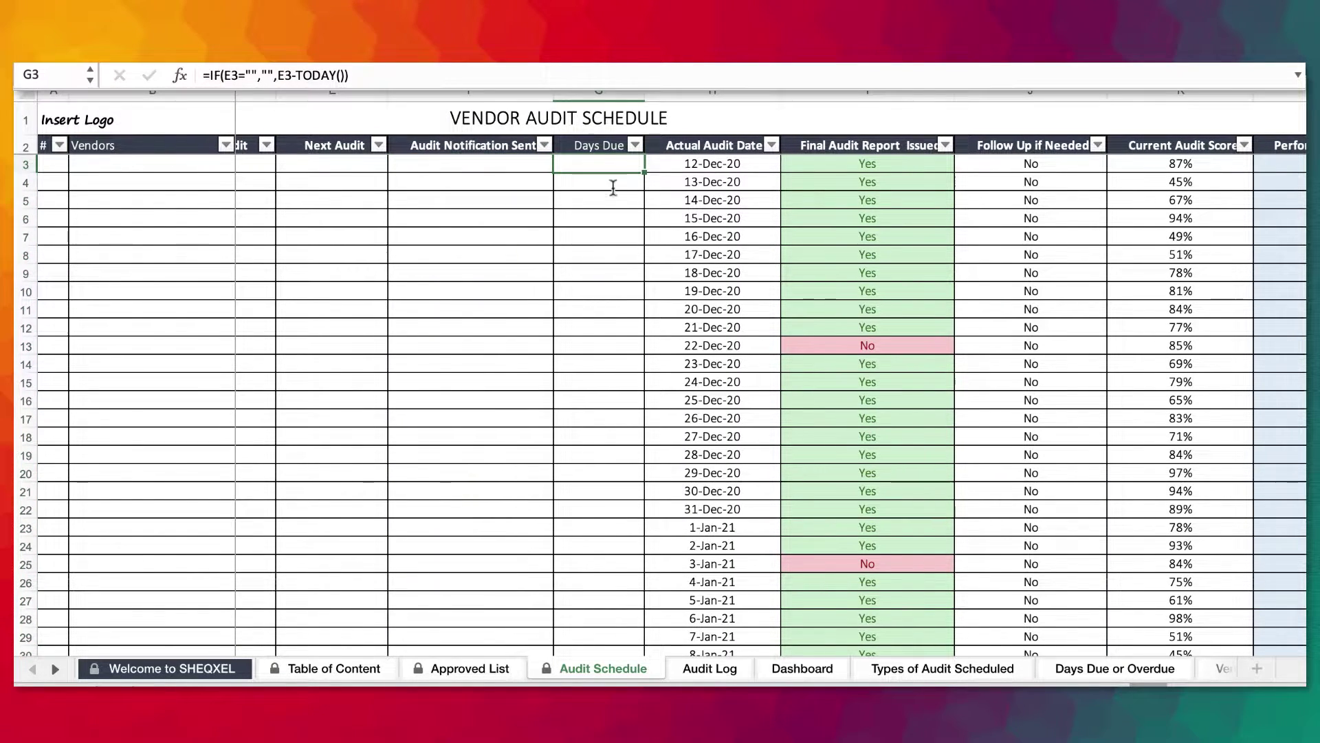
pyautogui.moveTo(701, 166); pyautogui.dragTo(587, 465)
pyautogui.press('Delete')
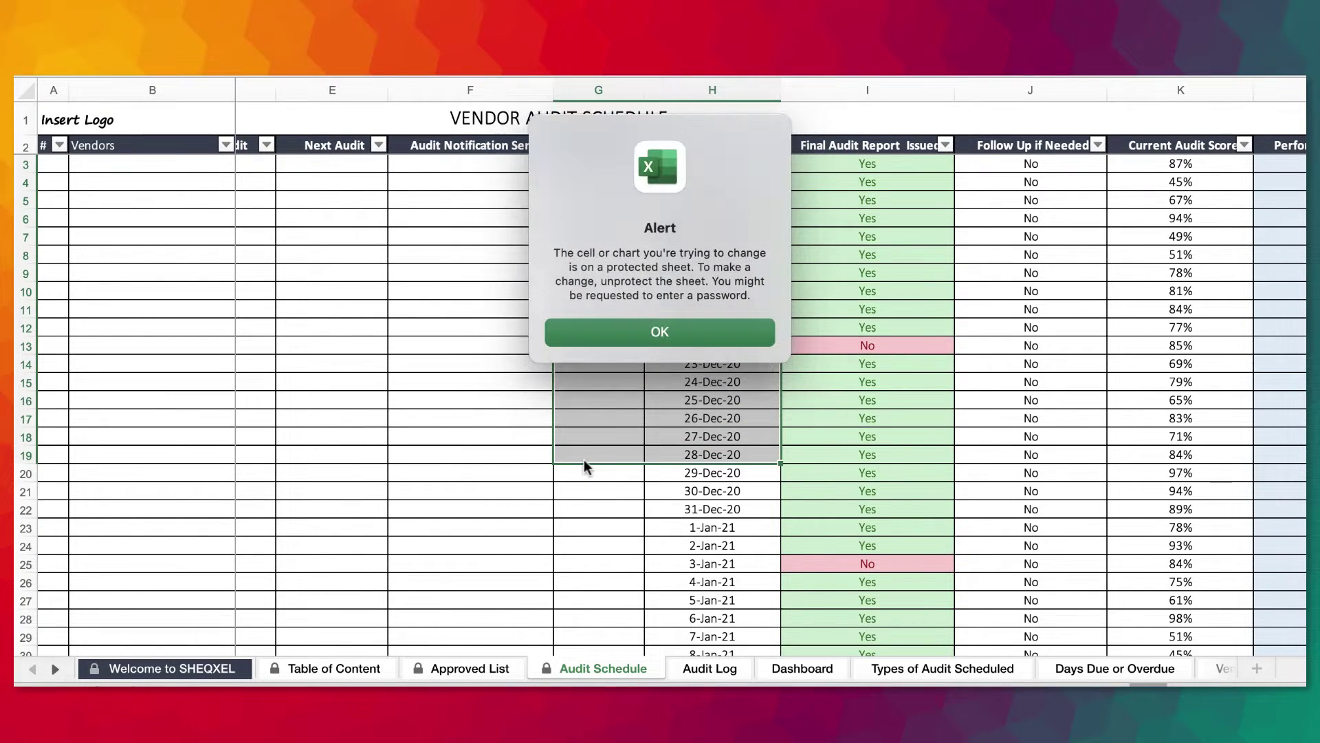
pyautogui.click(655, 332)
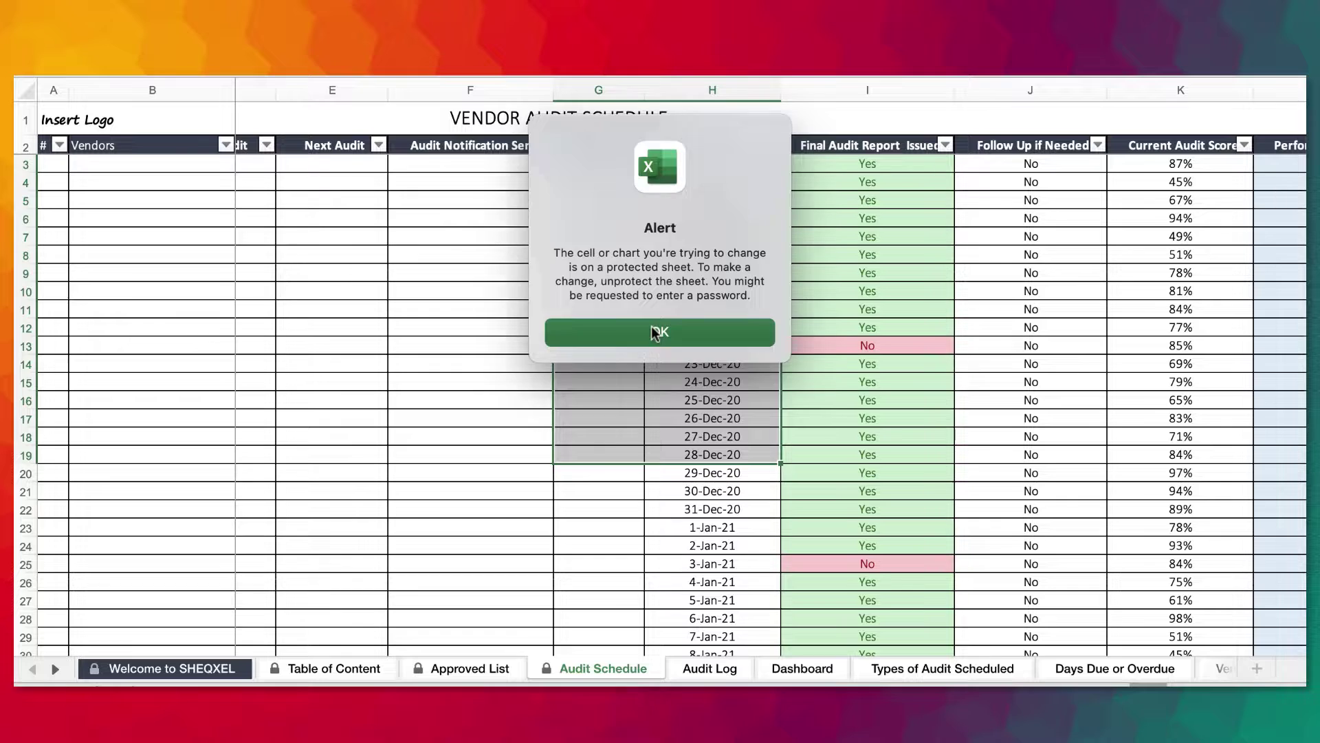
pyautogui.hscroll(-1, 655, 333)
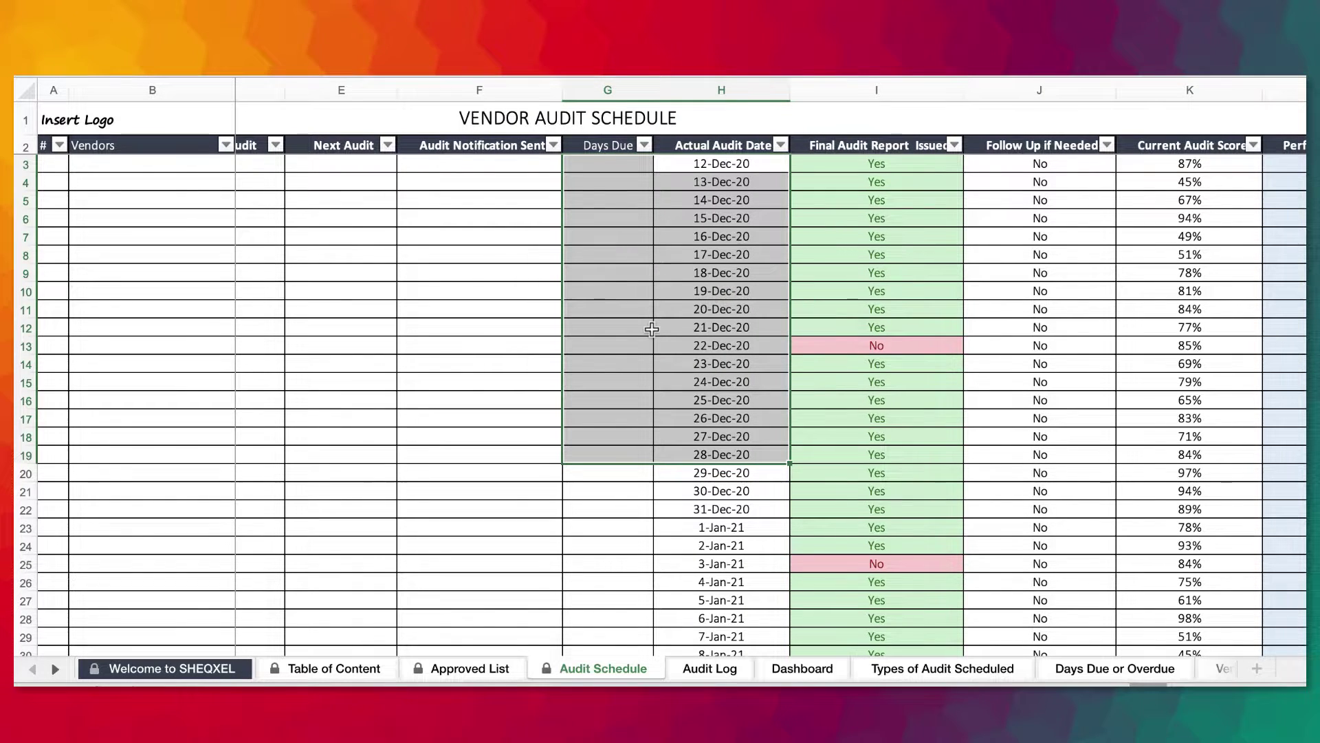
pyautogui.hscroll(-1, 652, 330)
pyautogui.doubleClick(653, 333)
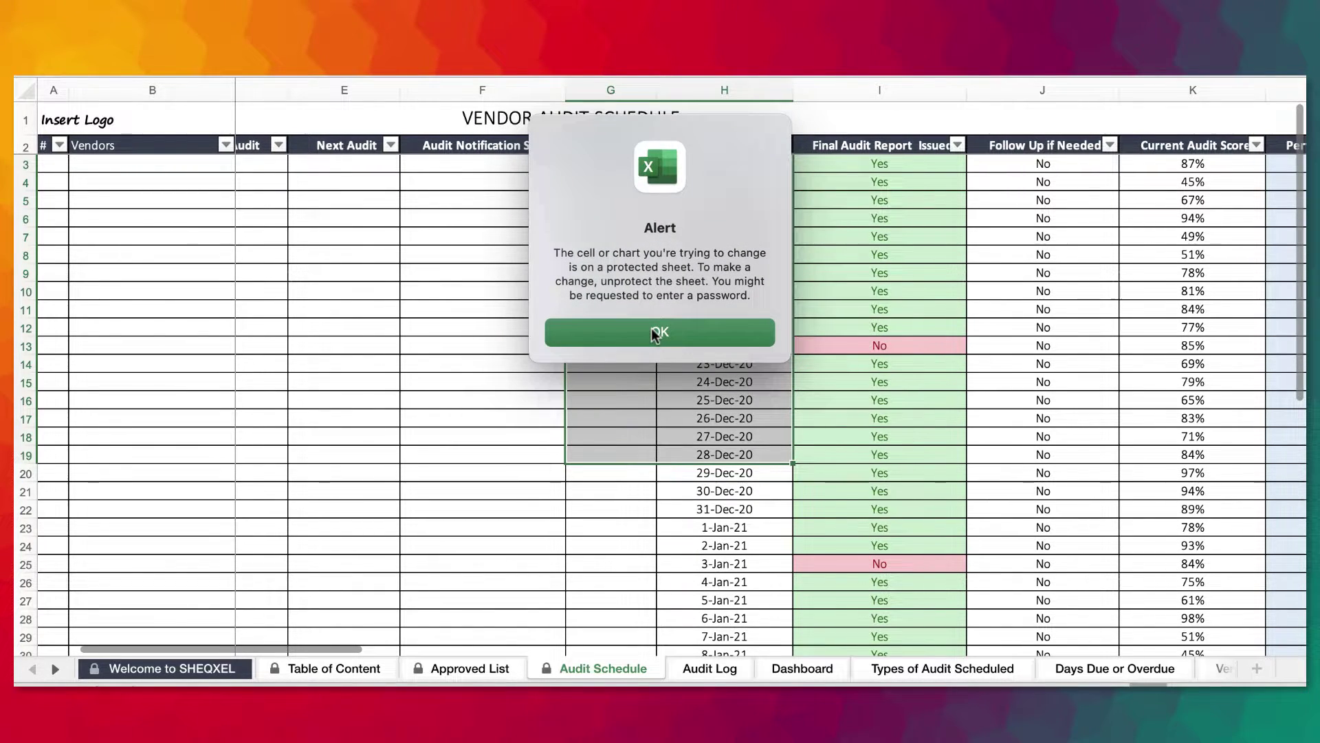
pyautogui.click(656, 333)
pyautogui.moveTo(737, 163); pyautogui.dragTo(739, 619)
pyautogui.press('Delete')
# Clear the Final Audit Report Issued, Follow Up and Current Audit Score values.
pyautogui.scroll(2, 929, 548)
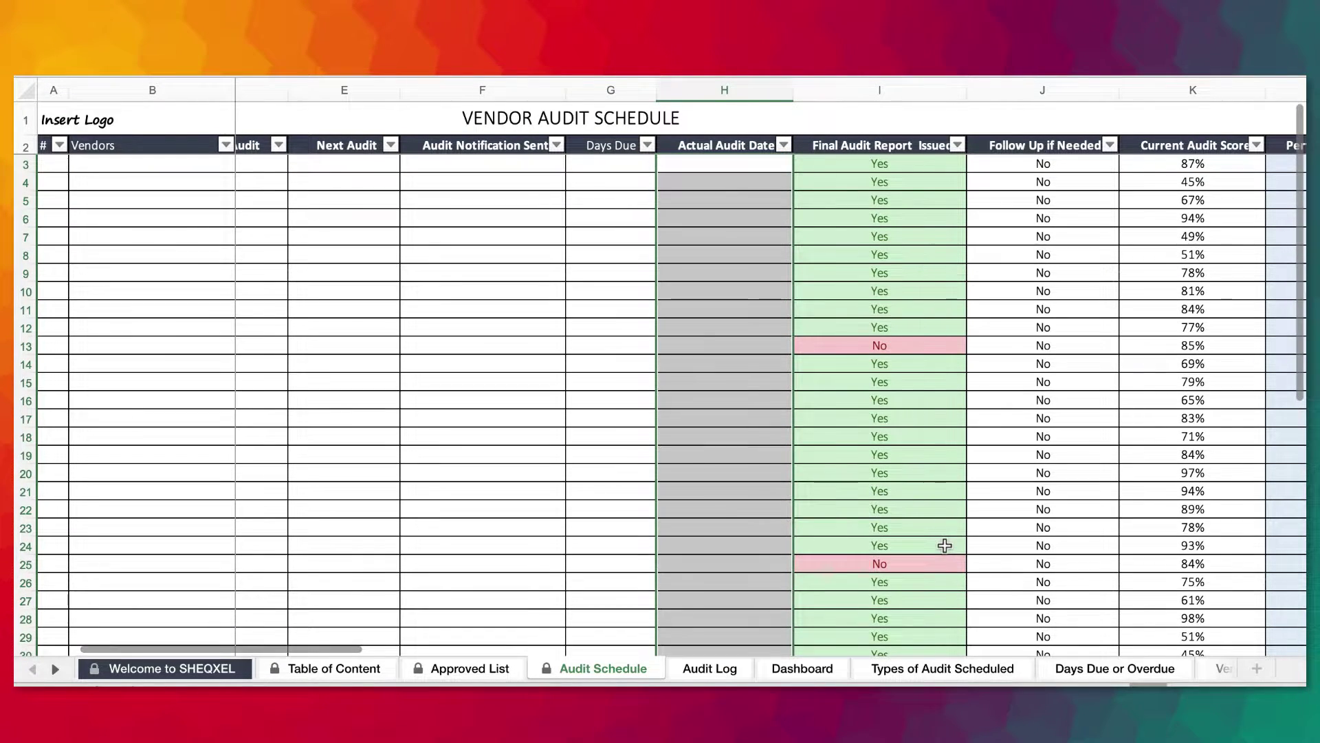
pyautogui.hscroll(2, 944, 545)
pyautogui.hscroll(1, 945, 545)
pyautogui.moveTo(722, 163); pyautogui.dragTo(905, 618)
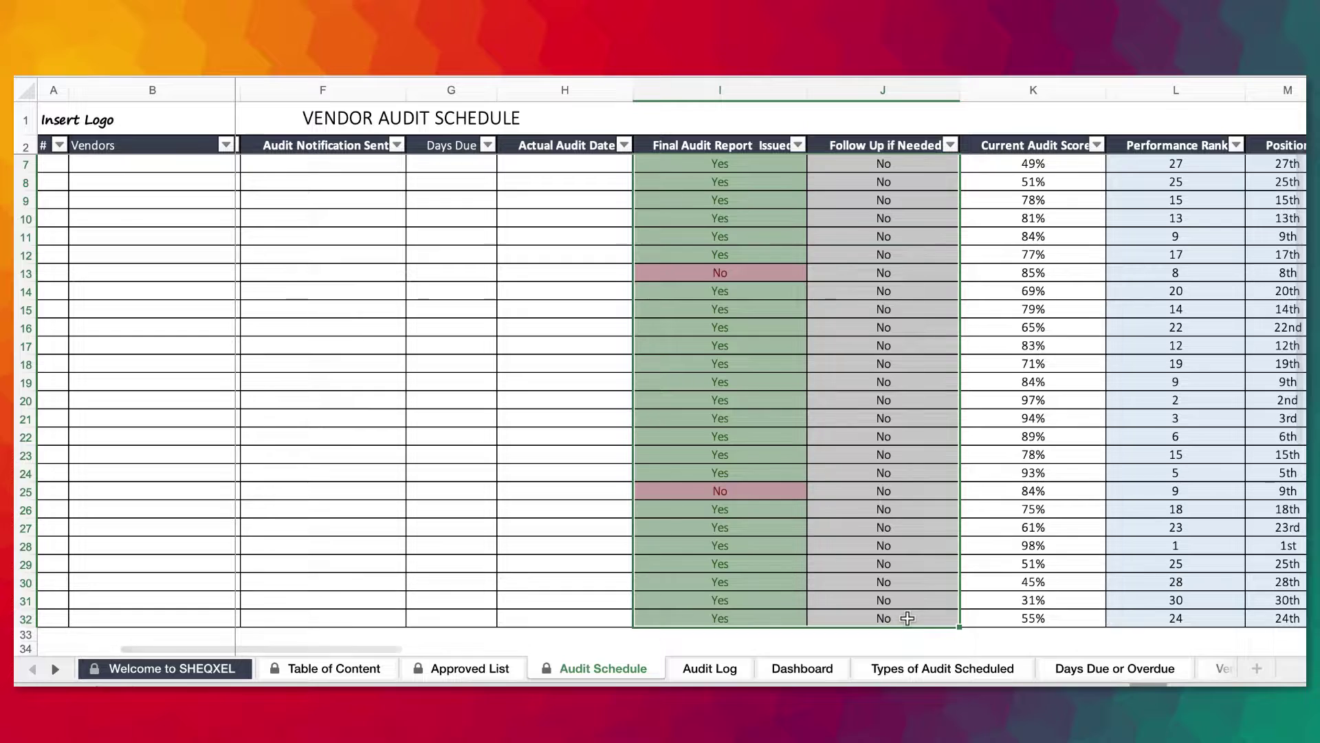
pyautogui.press('BackSpace')
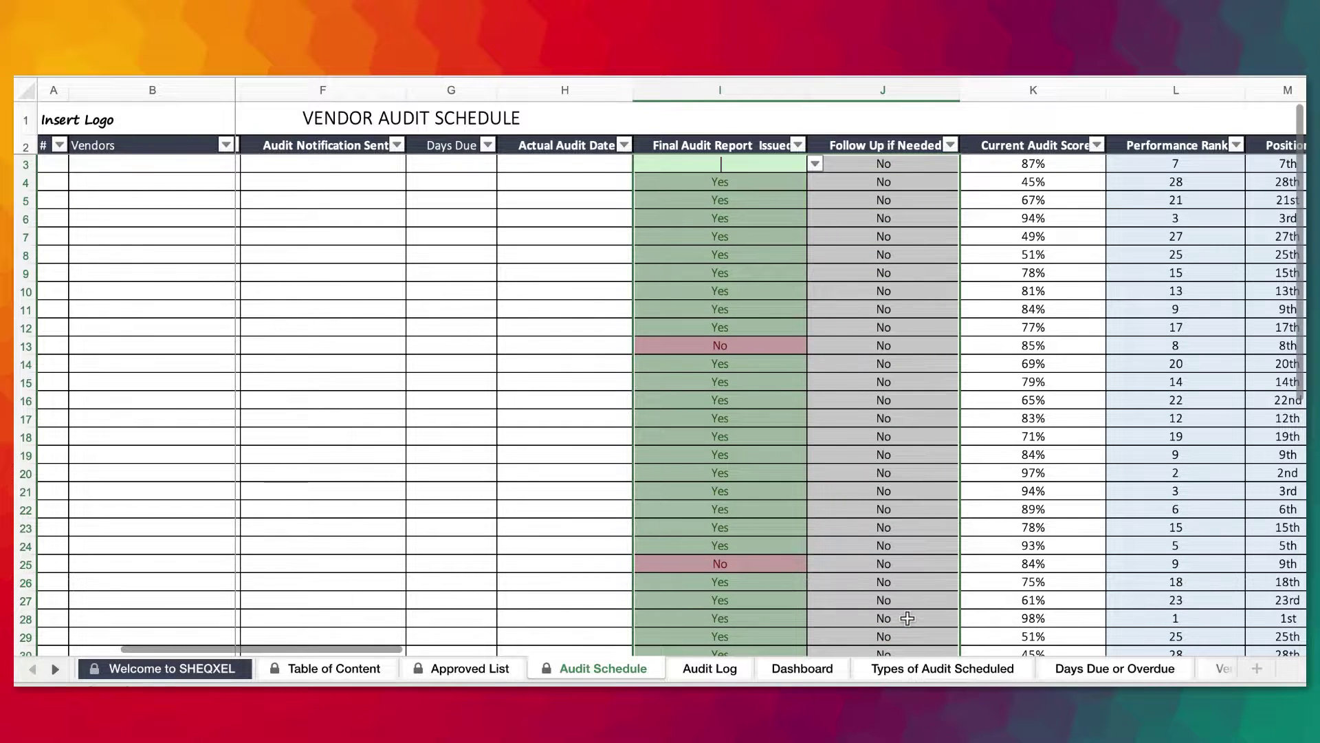
pyautogui.click(811, 403)
pyautogui.moveTo(732, 165); pyautogui.dragTo(910, 617)
pyautogui.press('Delete')
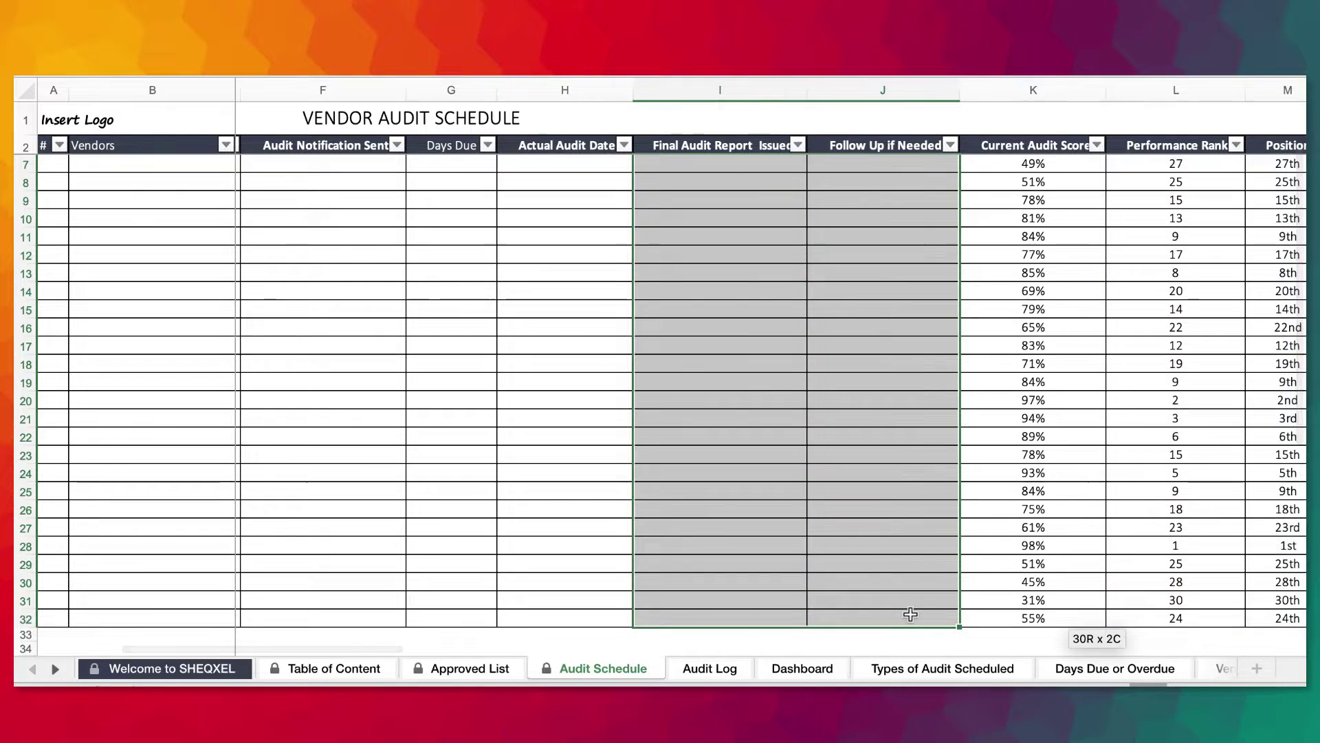
pyautogui.scroll(2, 911, 612)
pyautogui.hscroll(3, 911, 612)
pyautogui.moveTo(919, 163); pyautogui.dragTo(944, 616)
pyautogui.press('Delete')
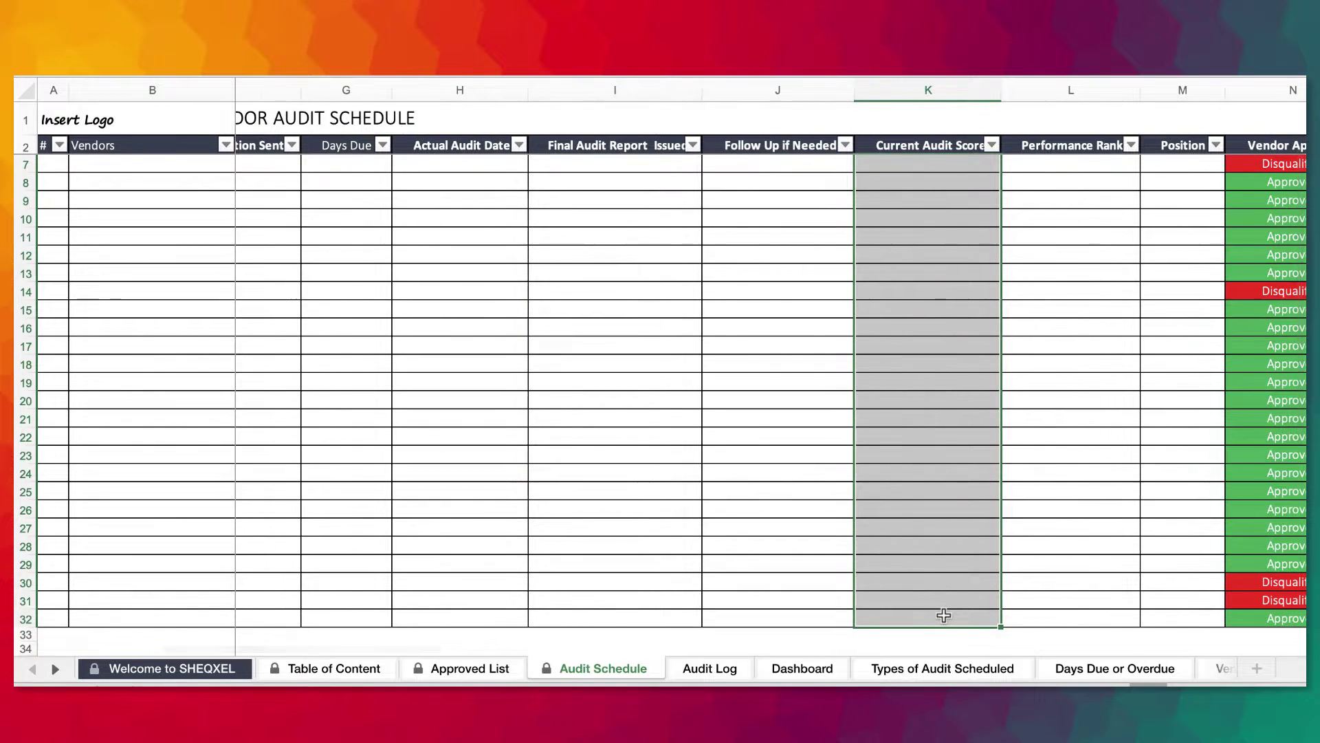
# Clear the Vendor Approval entries and return to the Audit Log sheet.
pyautogui.scroll(2, 944, 615)
pyautogui.hscroll(3, 943, 616)
pyautogui.moveTo(905, 164); pyautogui.dragTo(901, 182)
pyautogui.moveTo(891, 249); pyautogui.dragTo(900, 622)
pyautogui.press('Delete')
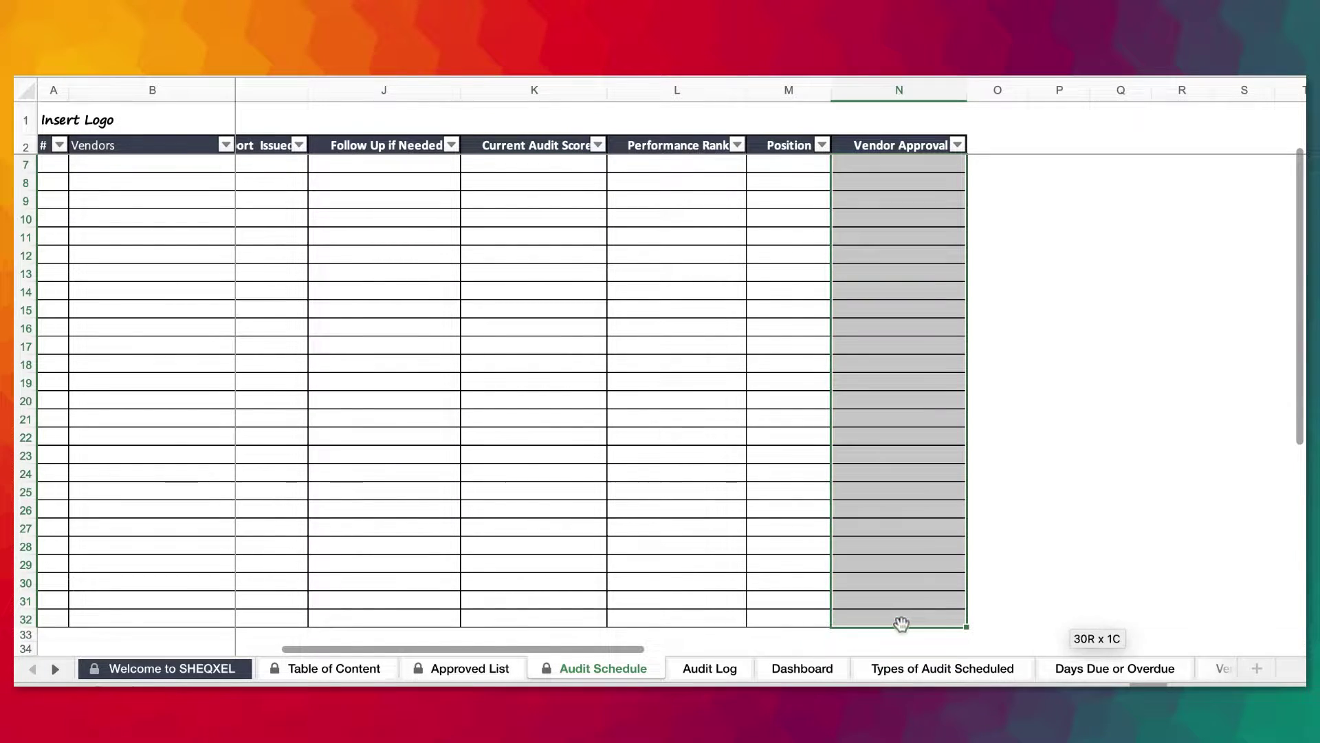
pyautogui.scroll(2, 901, 623)
pyautogui.hscroll(-6, 901, 623)
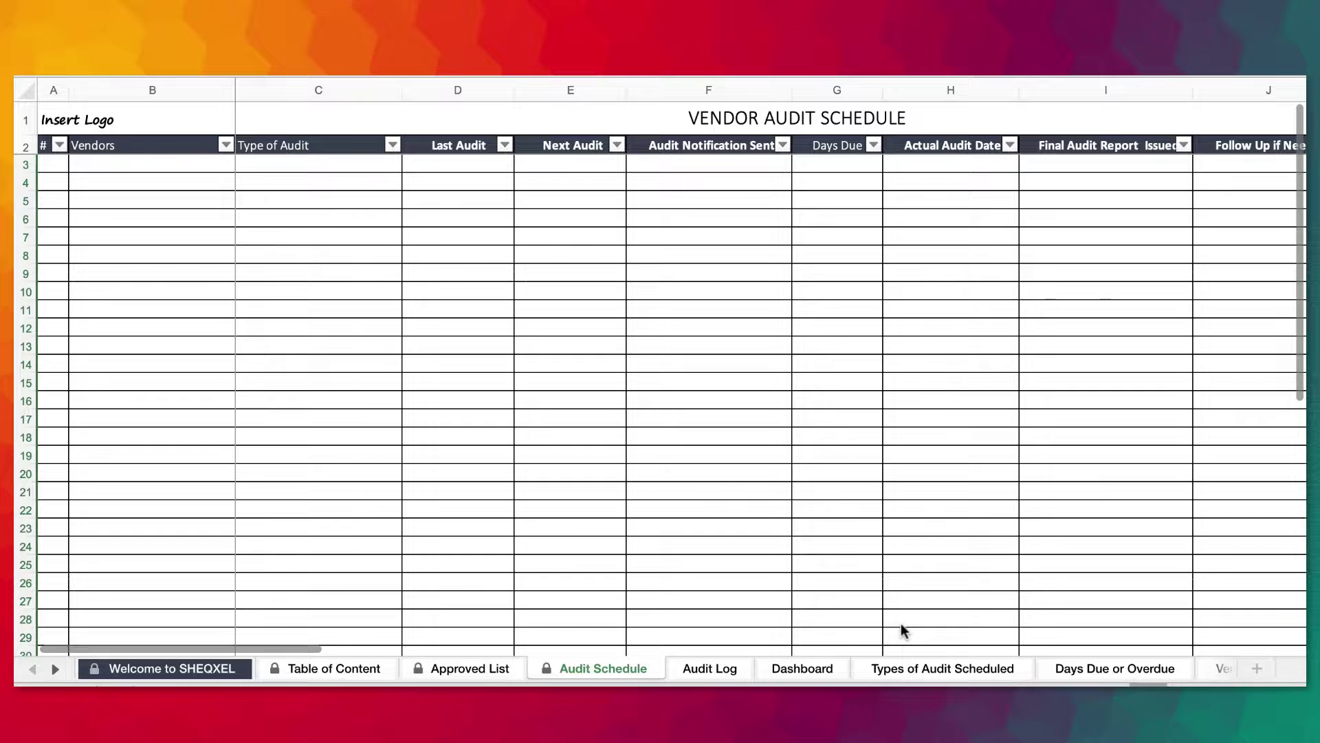
pyautogui.click(707, 669)
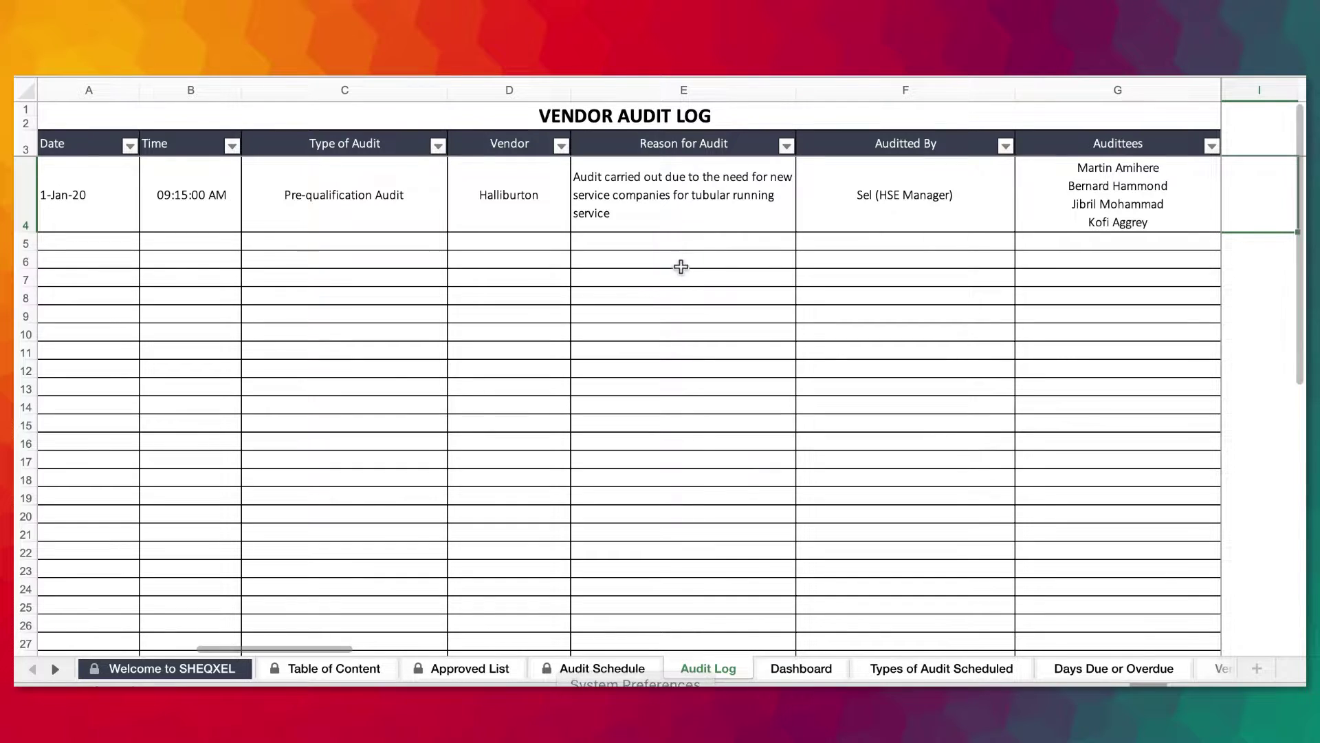
# Run Refresh All on the dashboard so it reads 0 vendors and a 0% overall score.
pyautogui.click(644, 659)
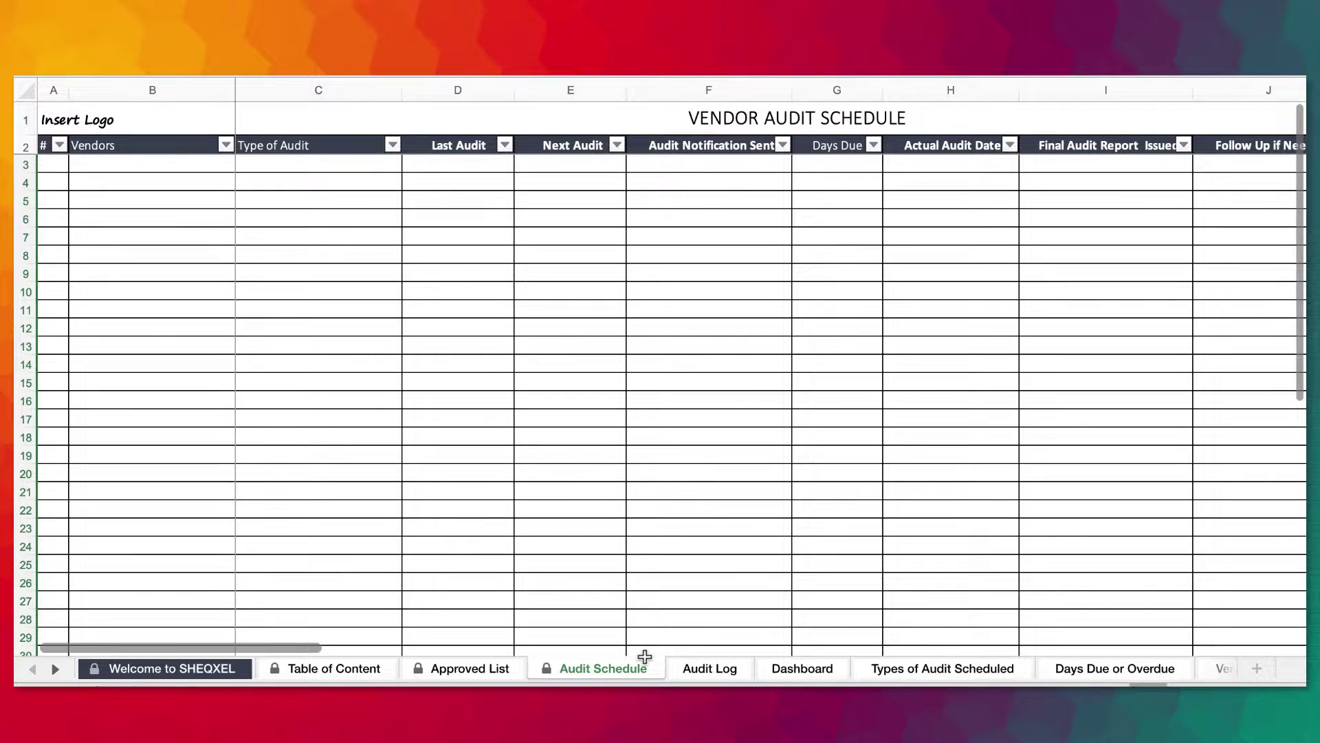
pyautogui.click(798, 666)
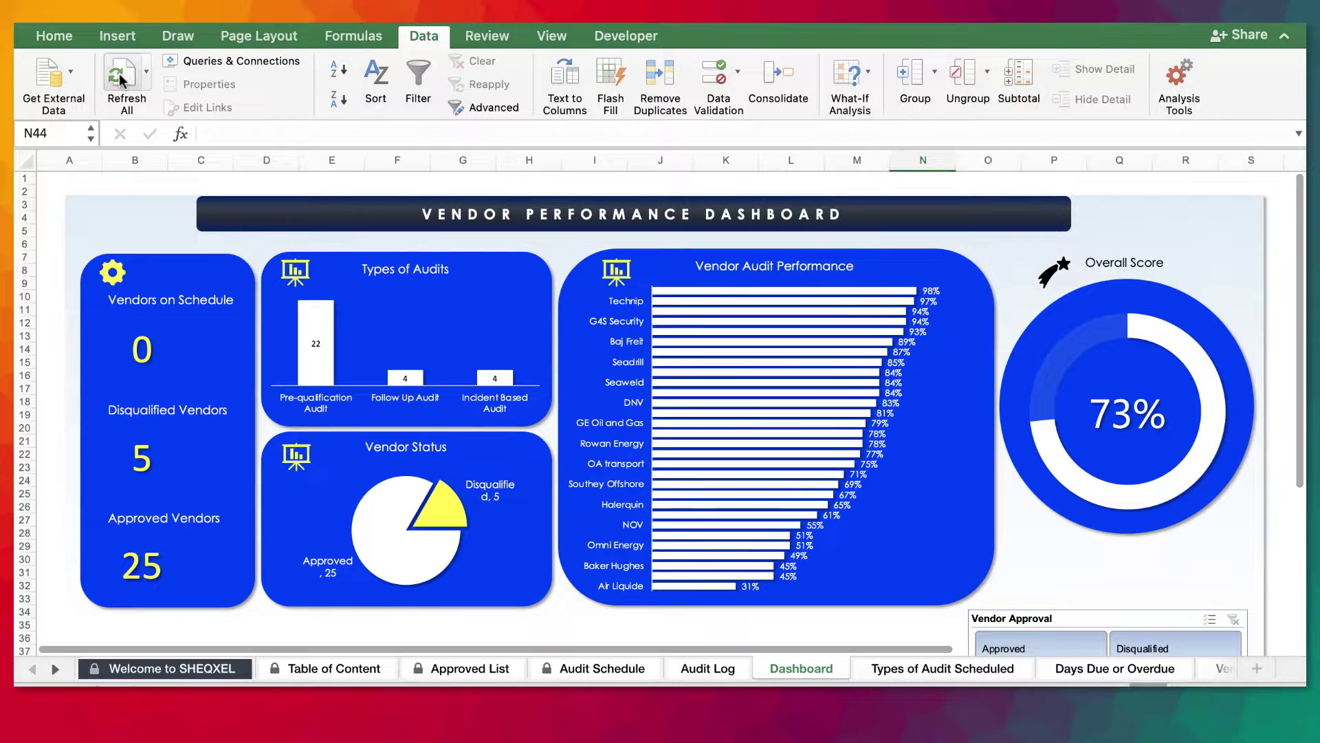
pyautogui.click(120, 81)
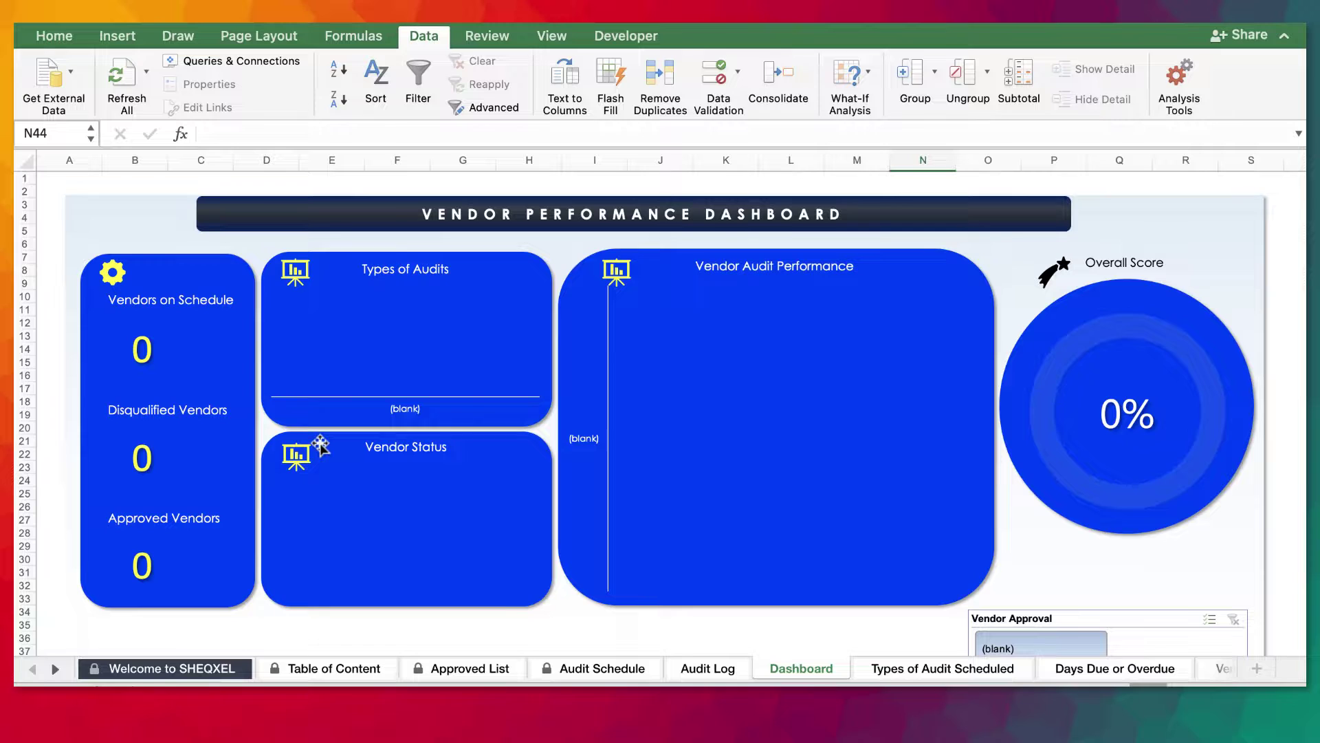
# Confirm every summary sheet from Types of Audit to Vendor Ranking is blank, then reopen Audit Schedule.
pyautogui.click(911, 669)
pyautogui.click(1076, 668)
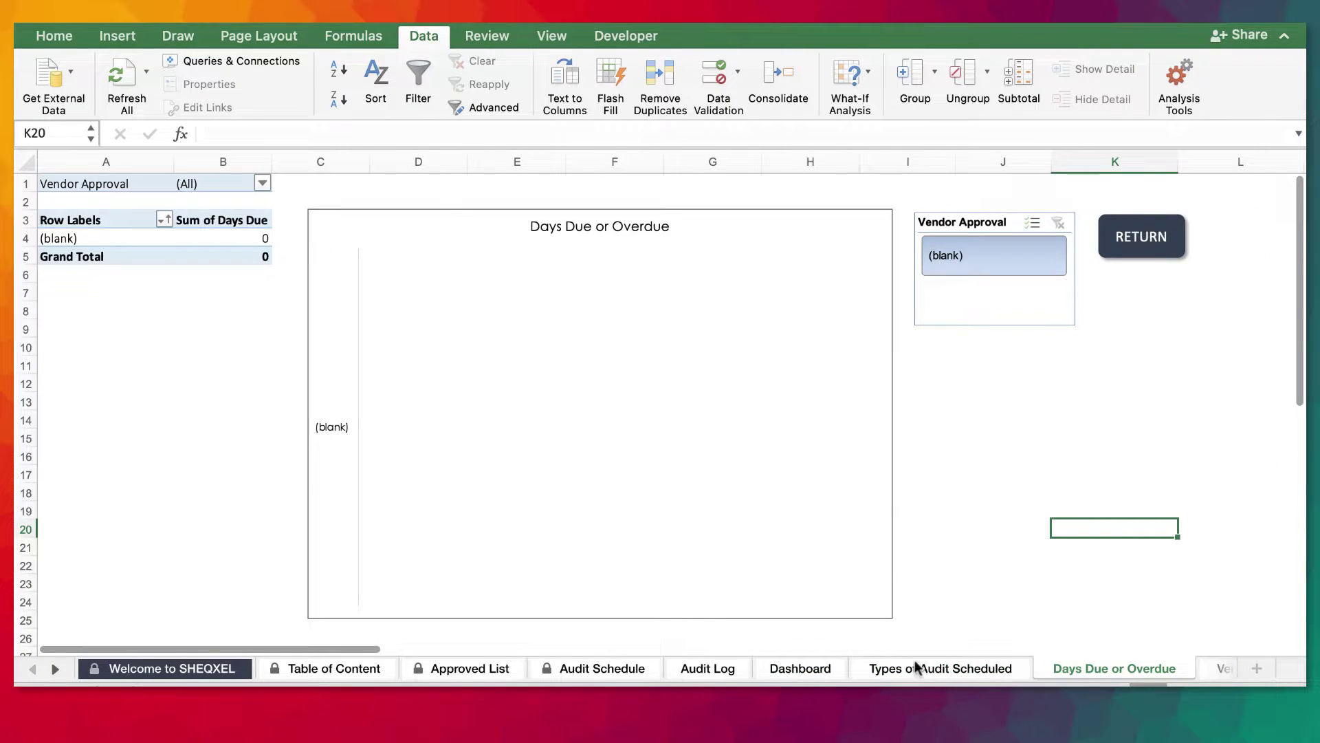
pyautogui.click(55, 669)
pyautogui.click(819, 668)
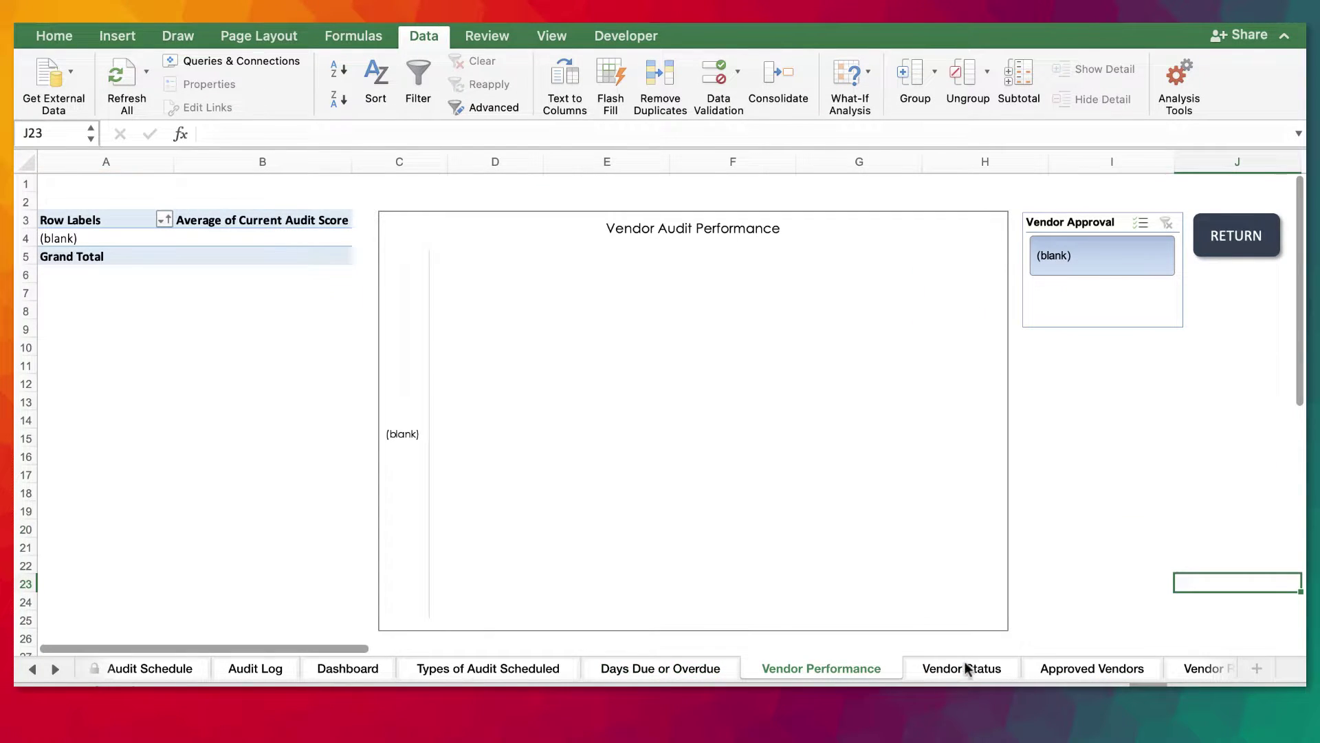
pyautogui.click(963, 669)
pyautogui.click(1112, 670)
pyautogui.click(1194, 669)
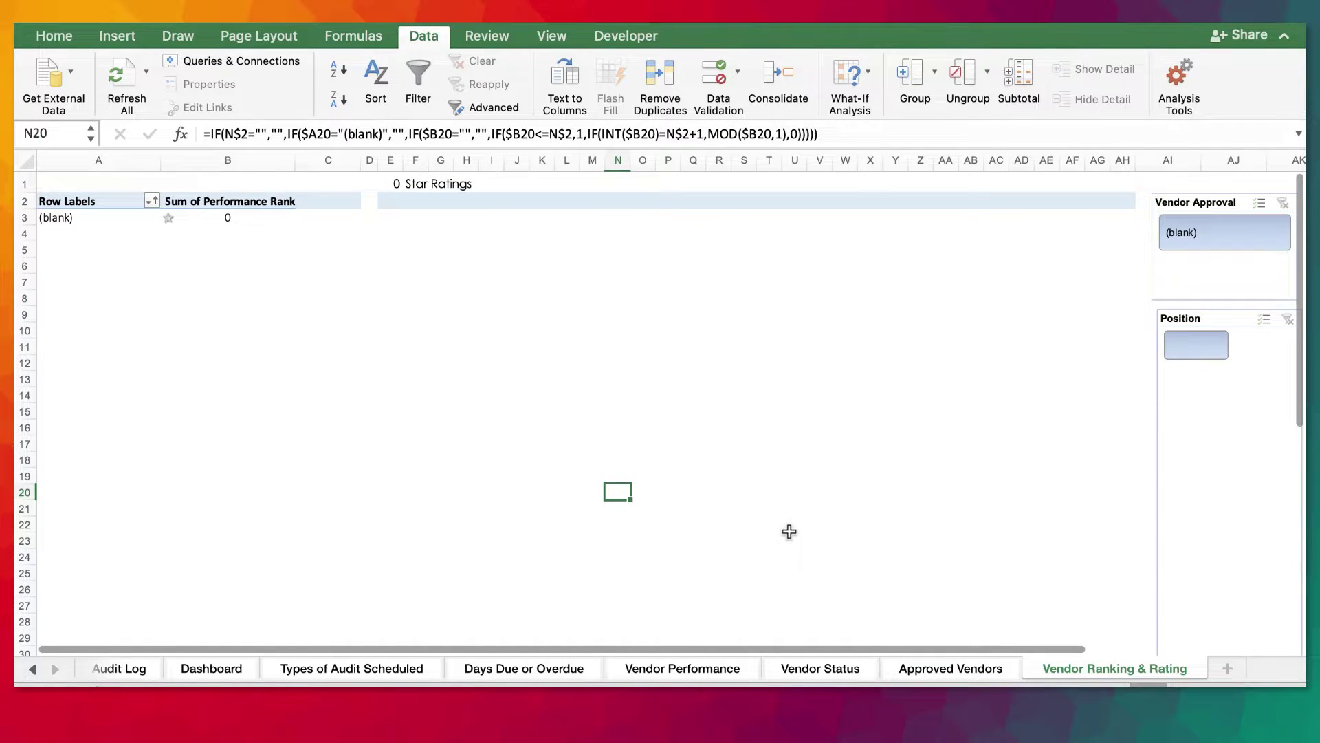
pyautogui.click(32, 669)
pyautogui.click(31, 672)
pyautogui.click(415, 669)
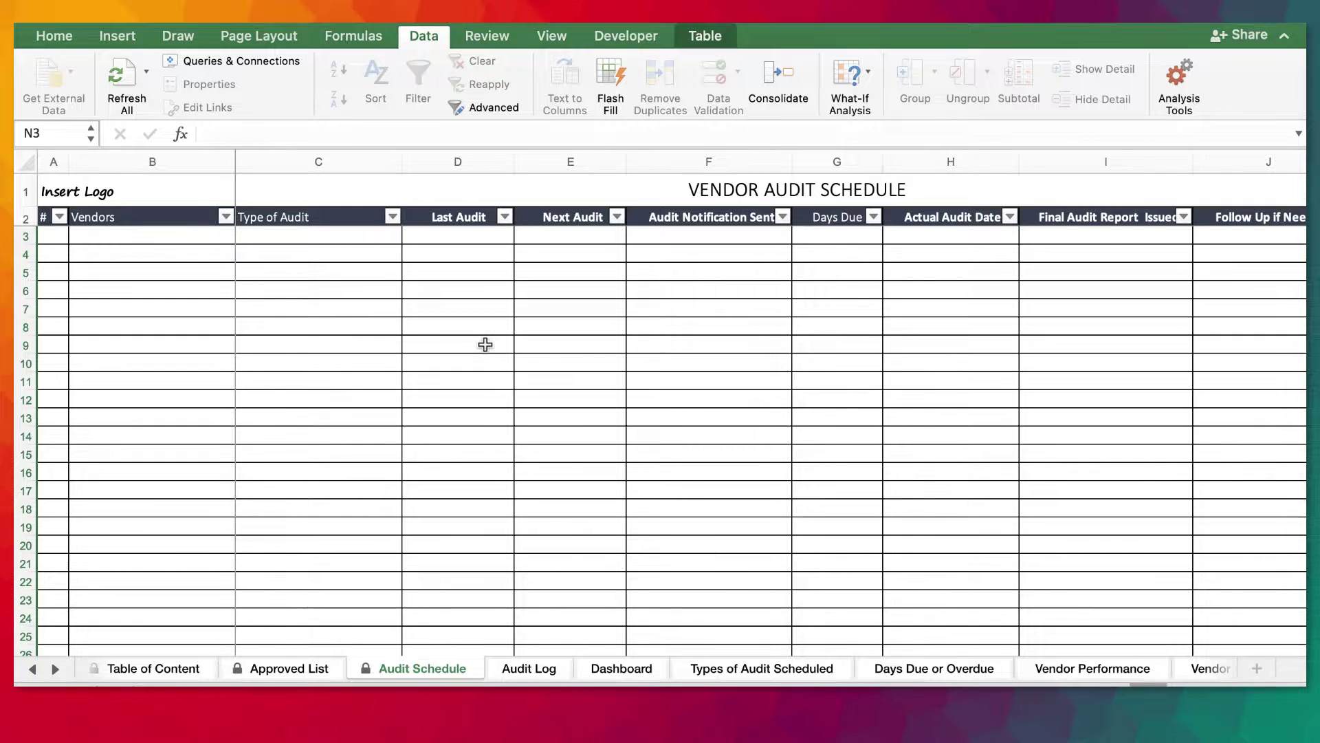
# Enter Halliburton as the vendor with Pre-qualification Audit as the audit type.
pyautogui.click(192, 239)
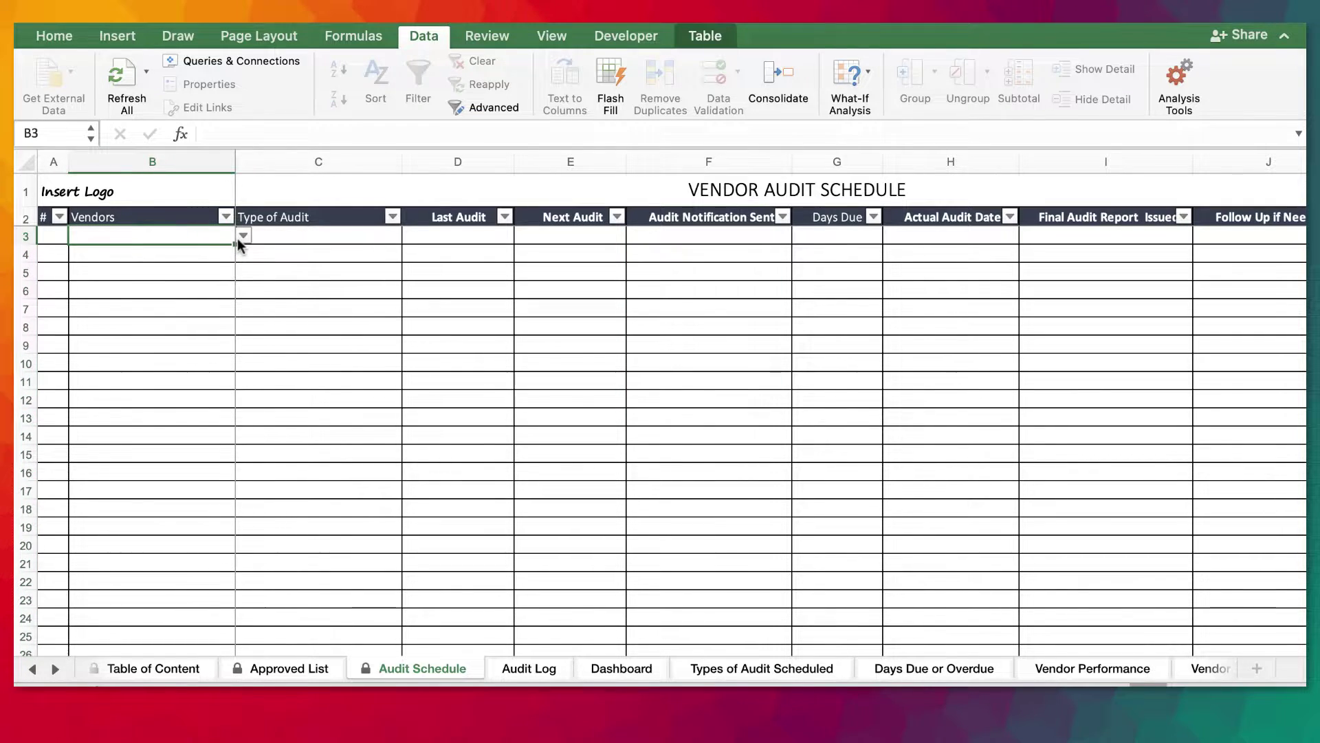
pyautogui.click(243, 235)
pyautogui.click(170, 261)
pyautogui.click(361, 240)
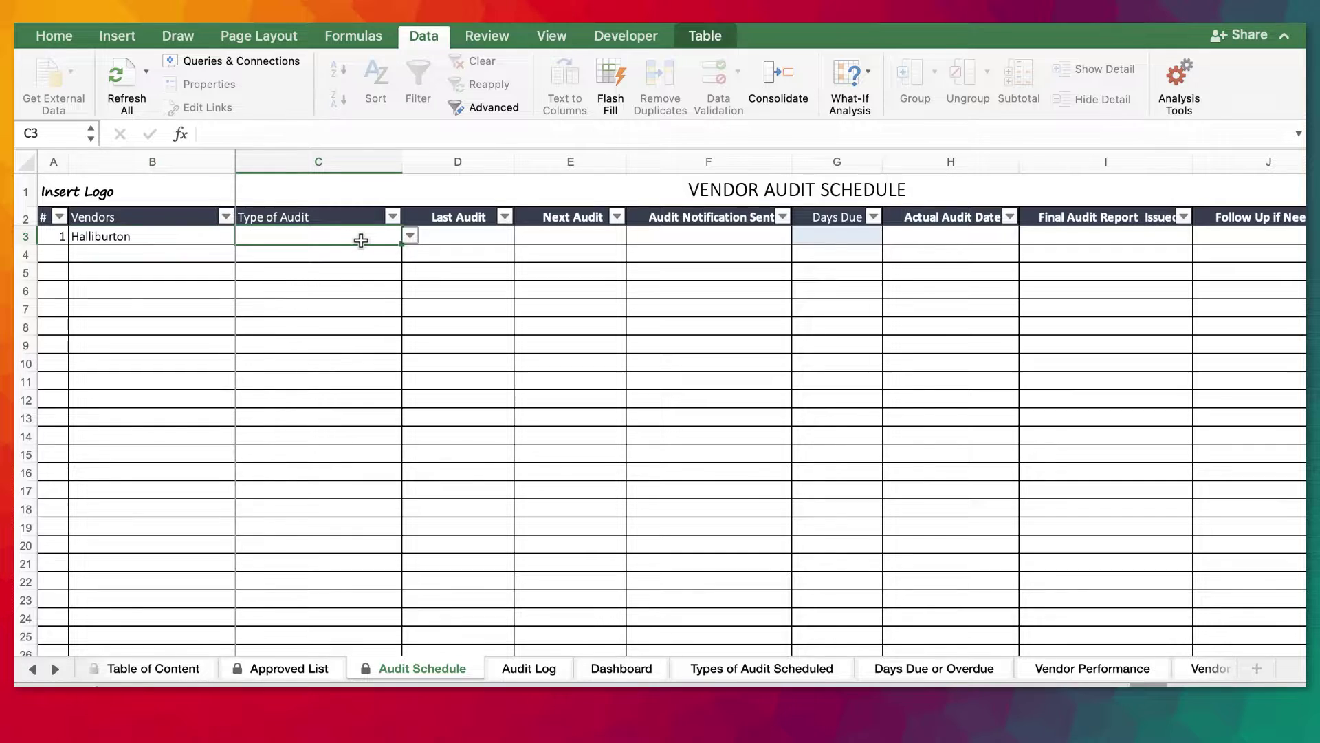
pyautogui.click(409, 236)
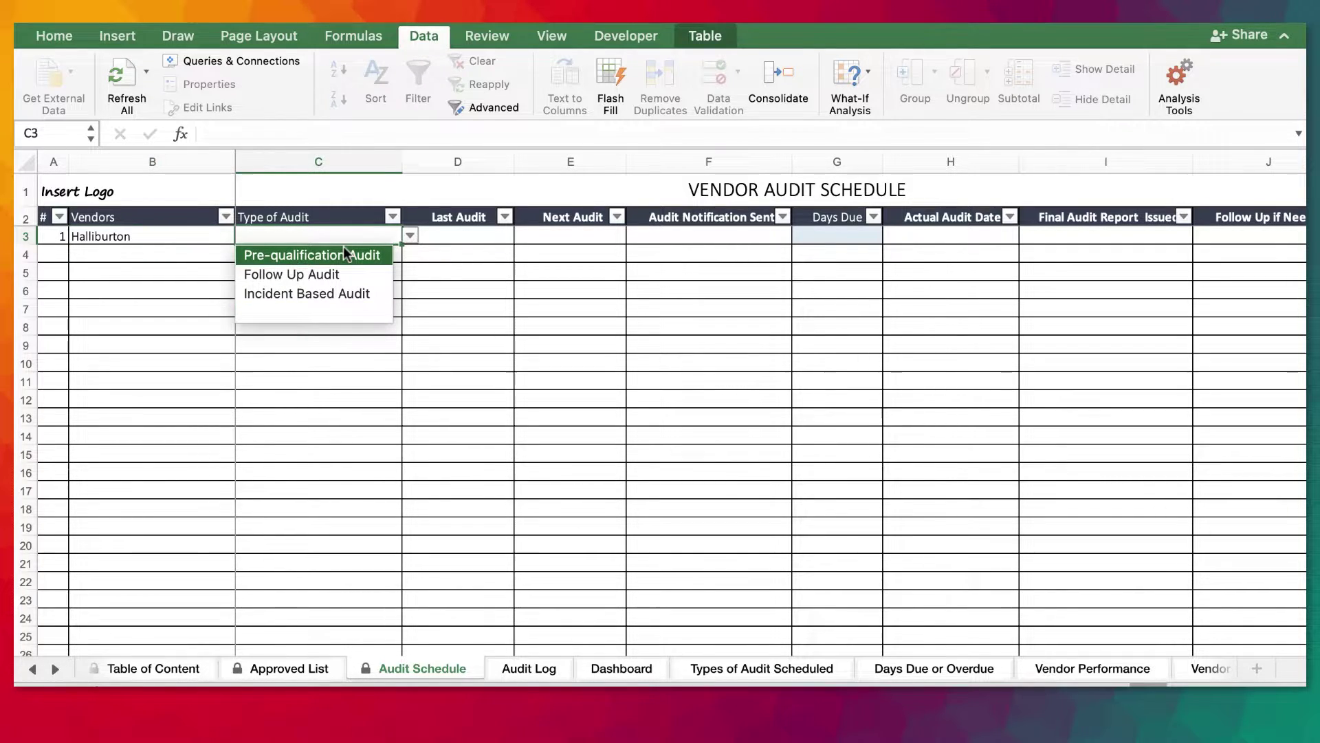
pyautogui.click(344, 255)
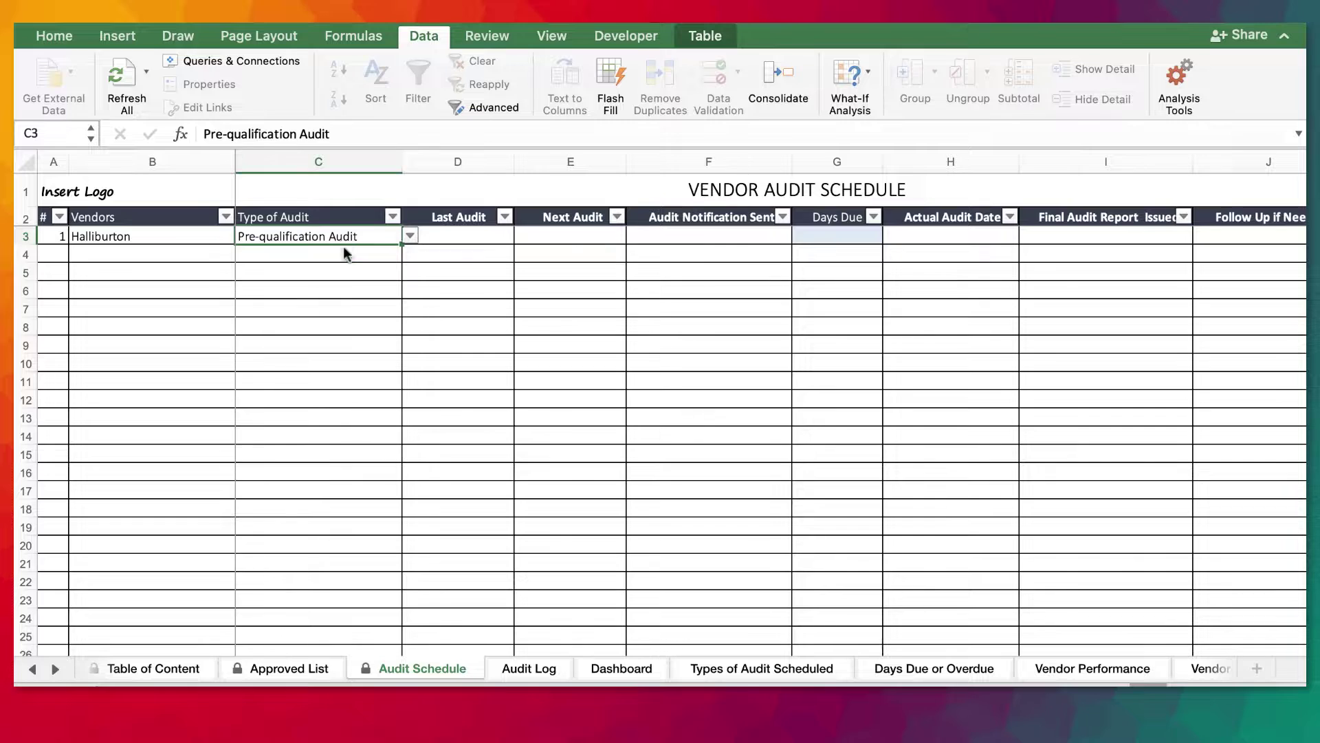
# Set the next audit date to 11/15 and mark the audit notification as sent.
pyautogui.click(472, 236)
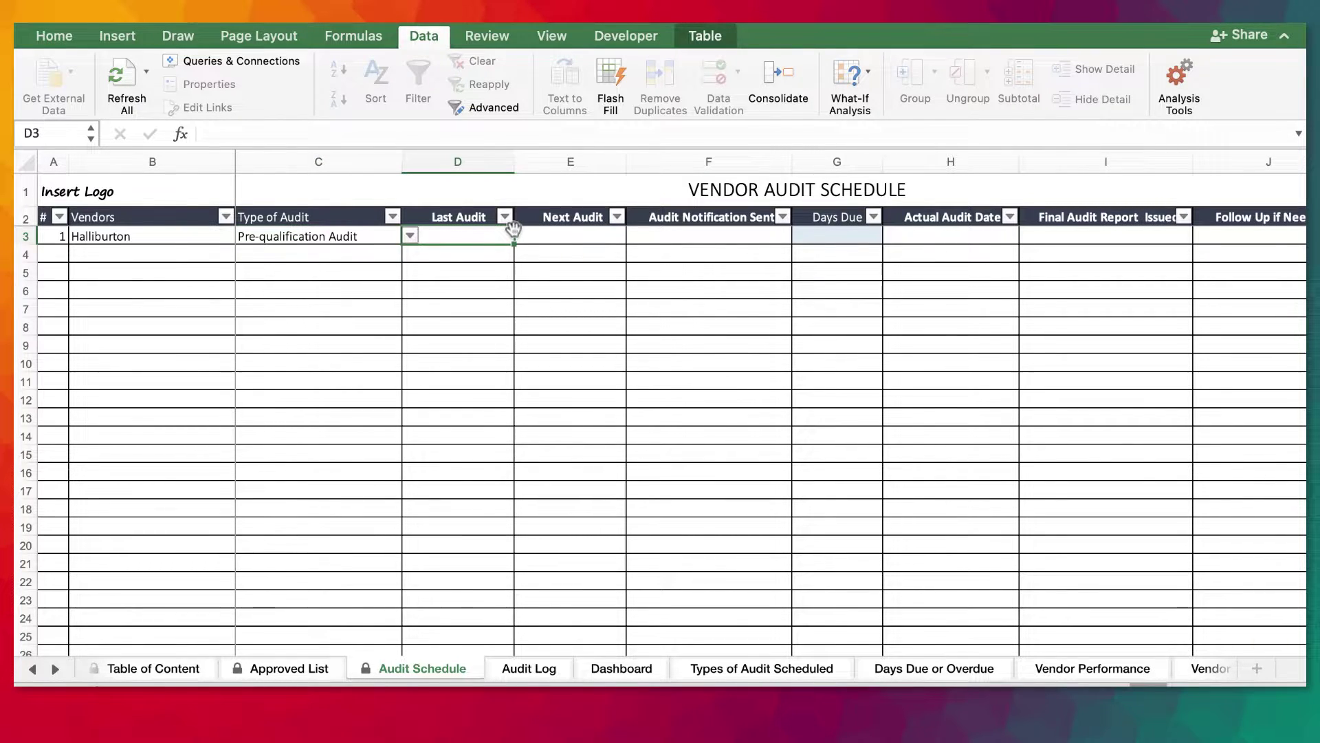
pyautogui.press('Tab')
pyautogui.write('11/15')
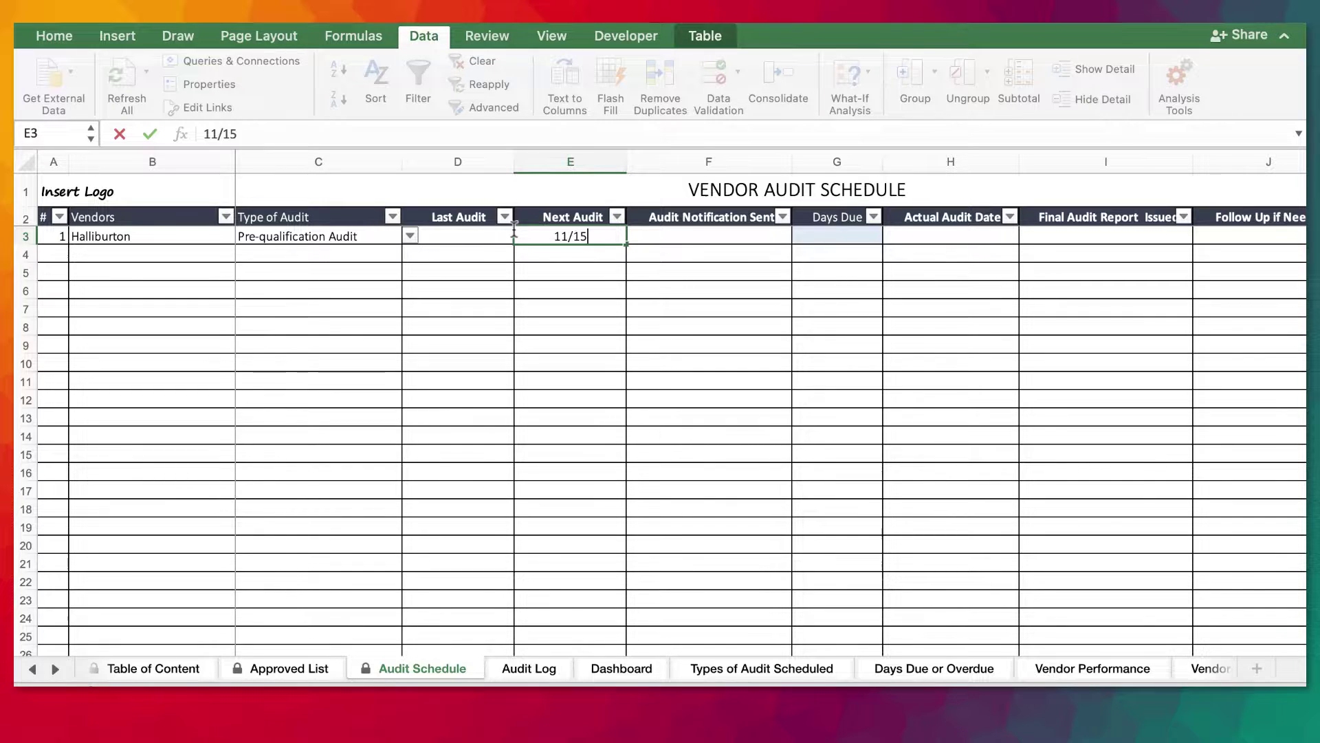
pyautogui.press('Tab')
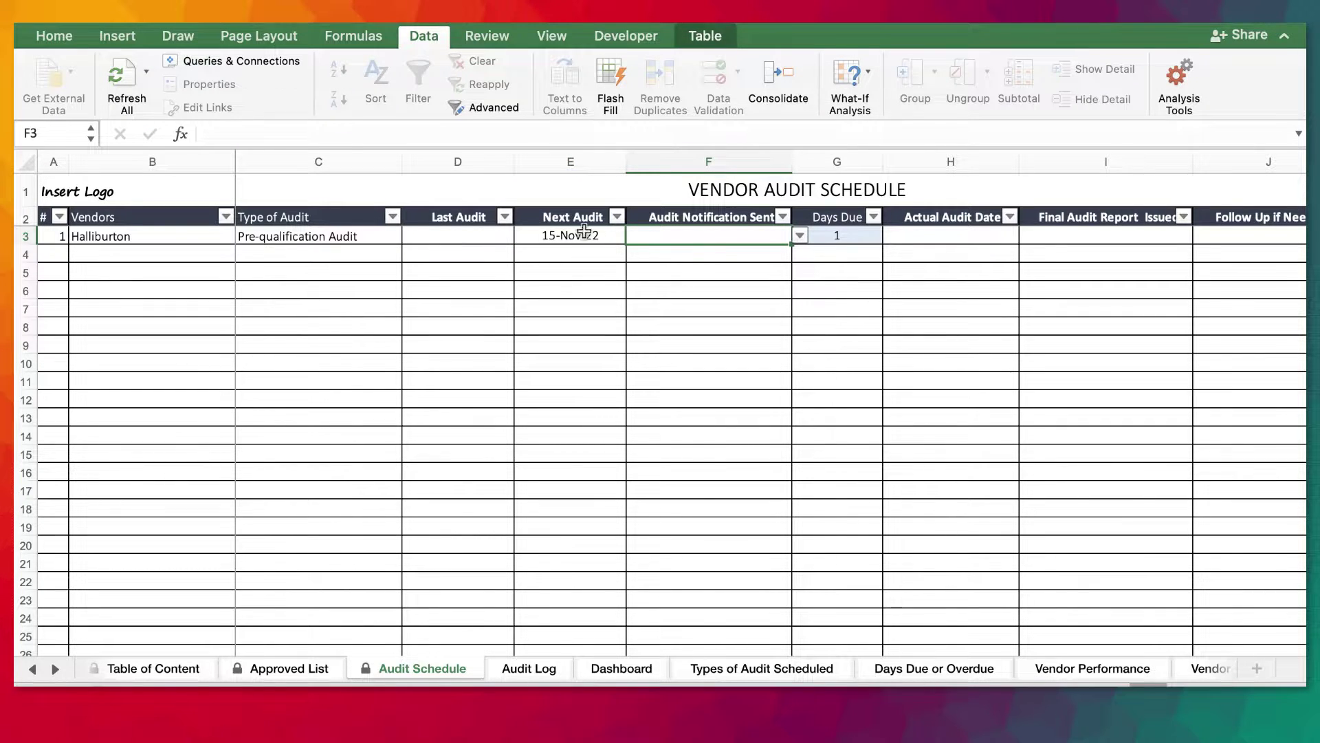
pyautogui.click(800, 236)
pyautogui.click(646, 255)
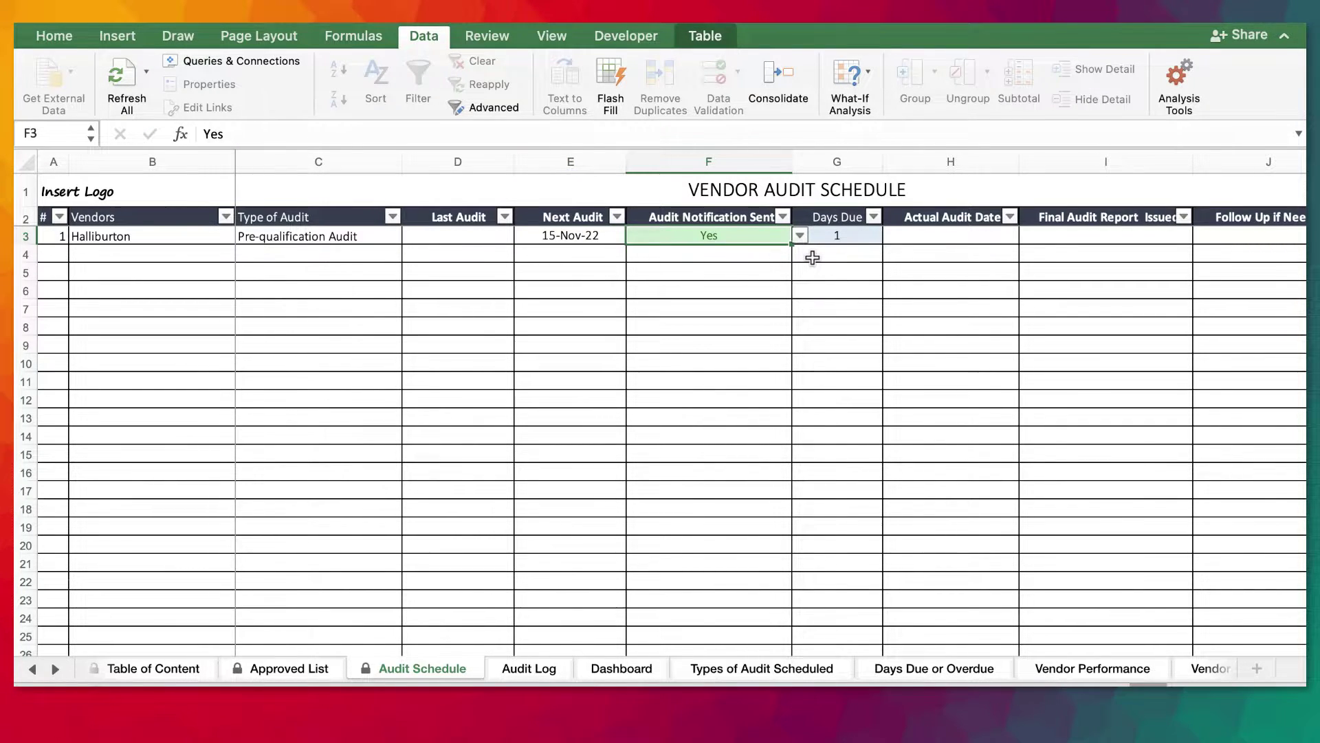
# Check the Days Due formula and trial-paste the next audit date into H3, then undo it.
pyautogui.hscroll(3, 812, 257)
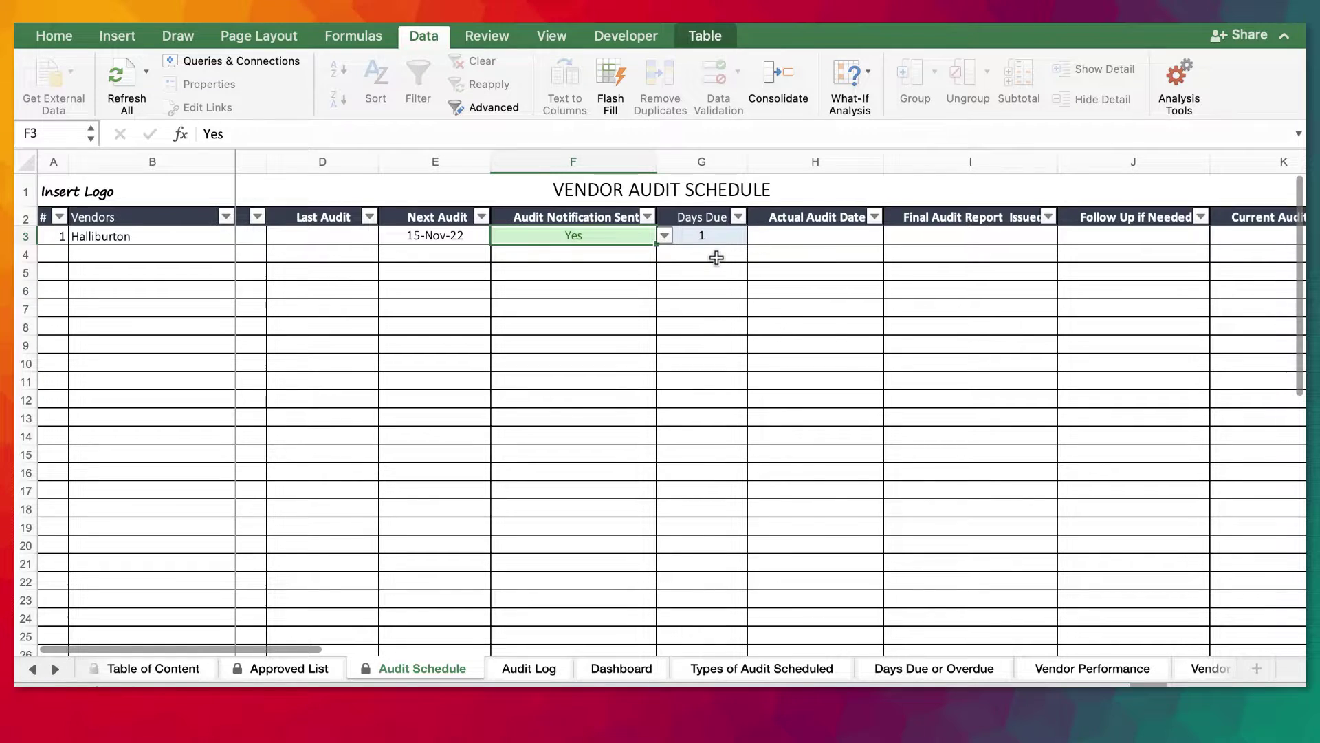
pyautogui.click(725, 236)
pyautogui.hscroll(-1, 562, 267)
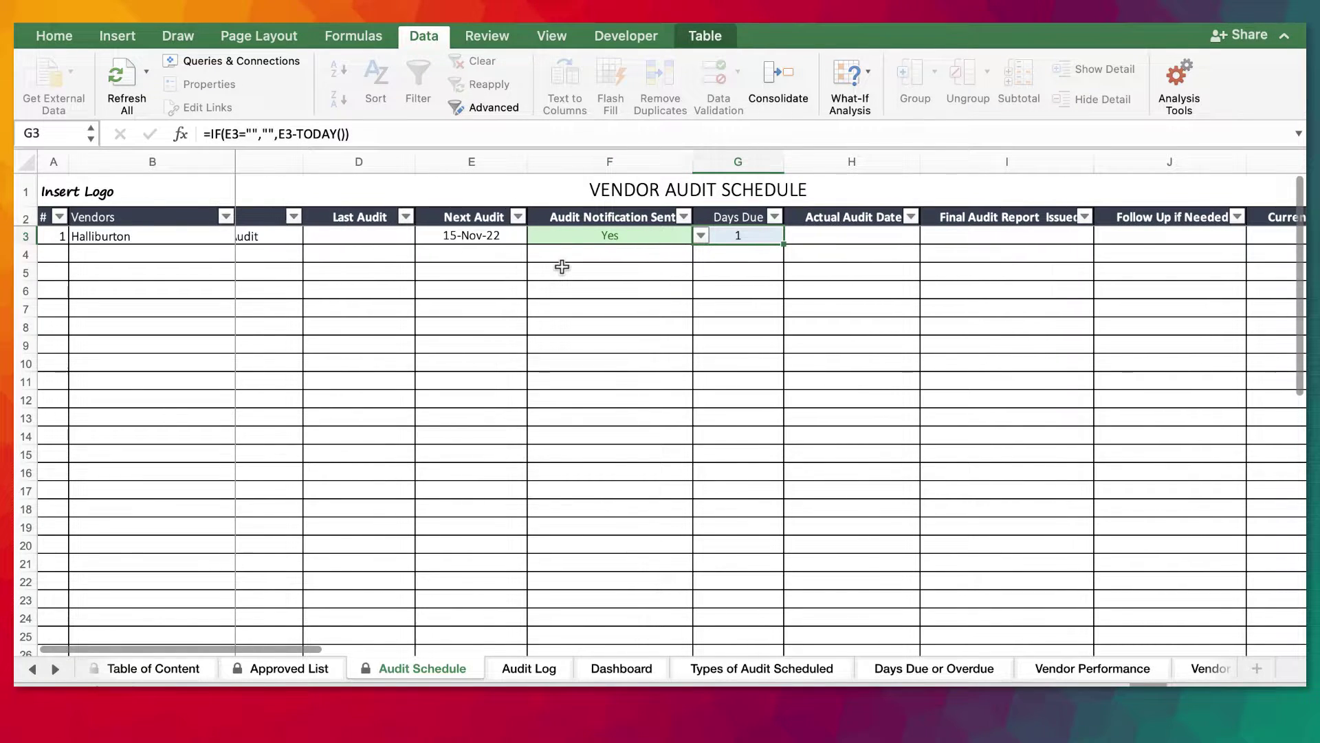
pyautogui.click(471, 235)
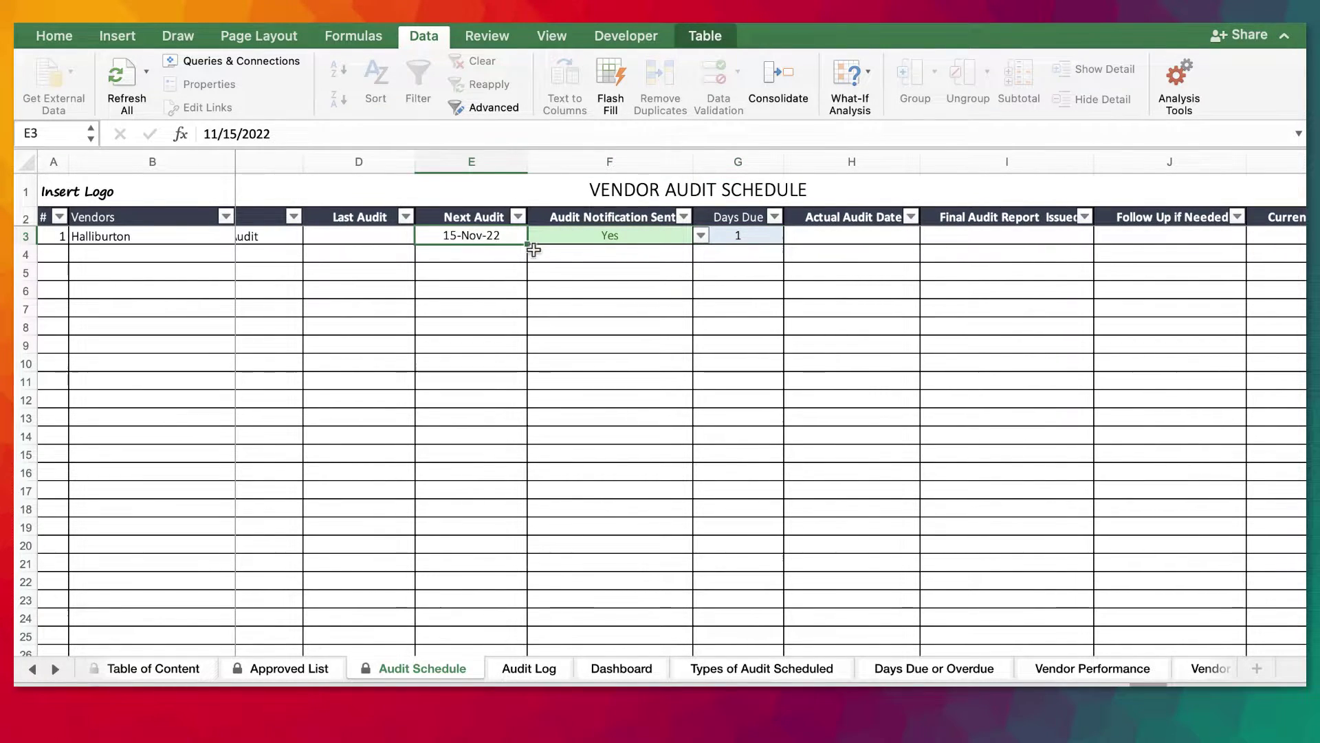
pyautogui.hscroll(1, 550, 254)
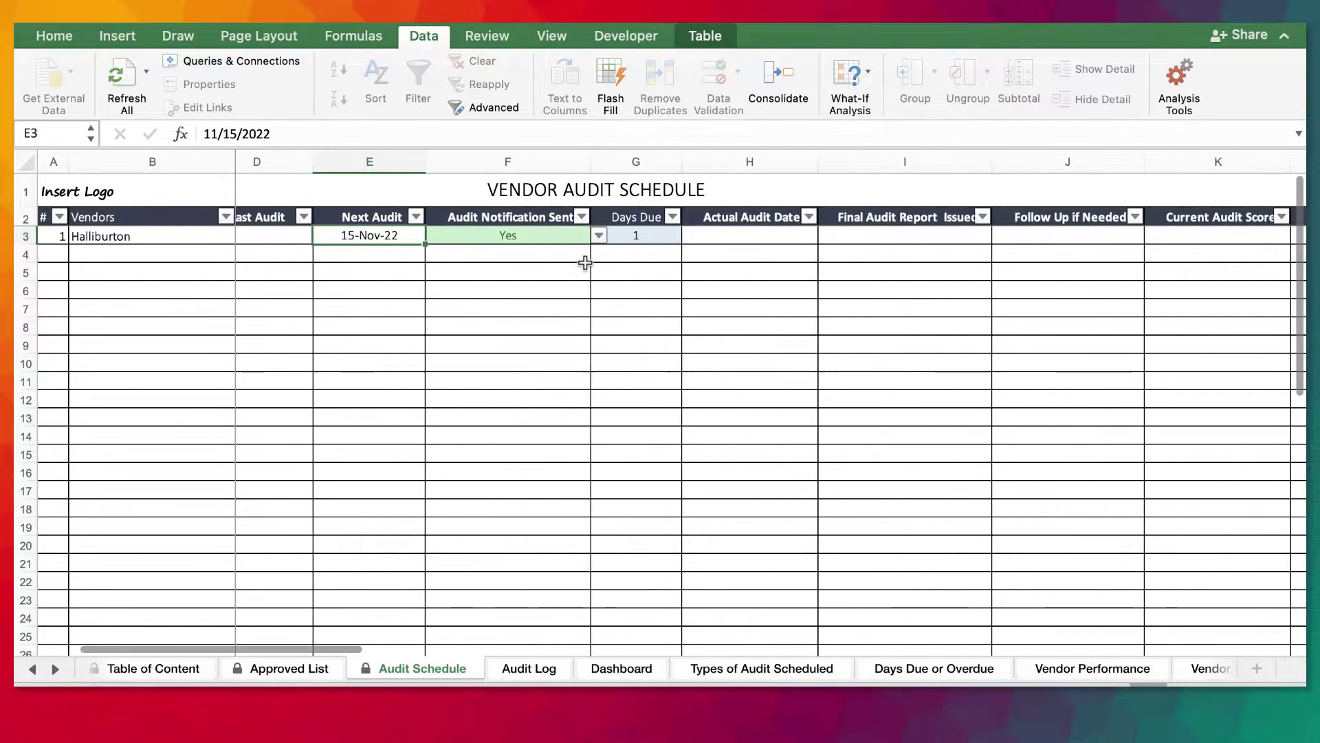
pyautogui.click(759, 236)
pyautogui.click(375, 238)
pyautogui.press('cmd+c')
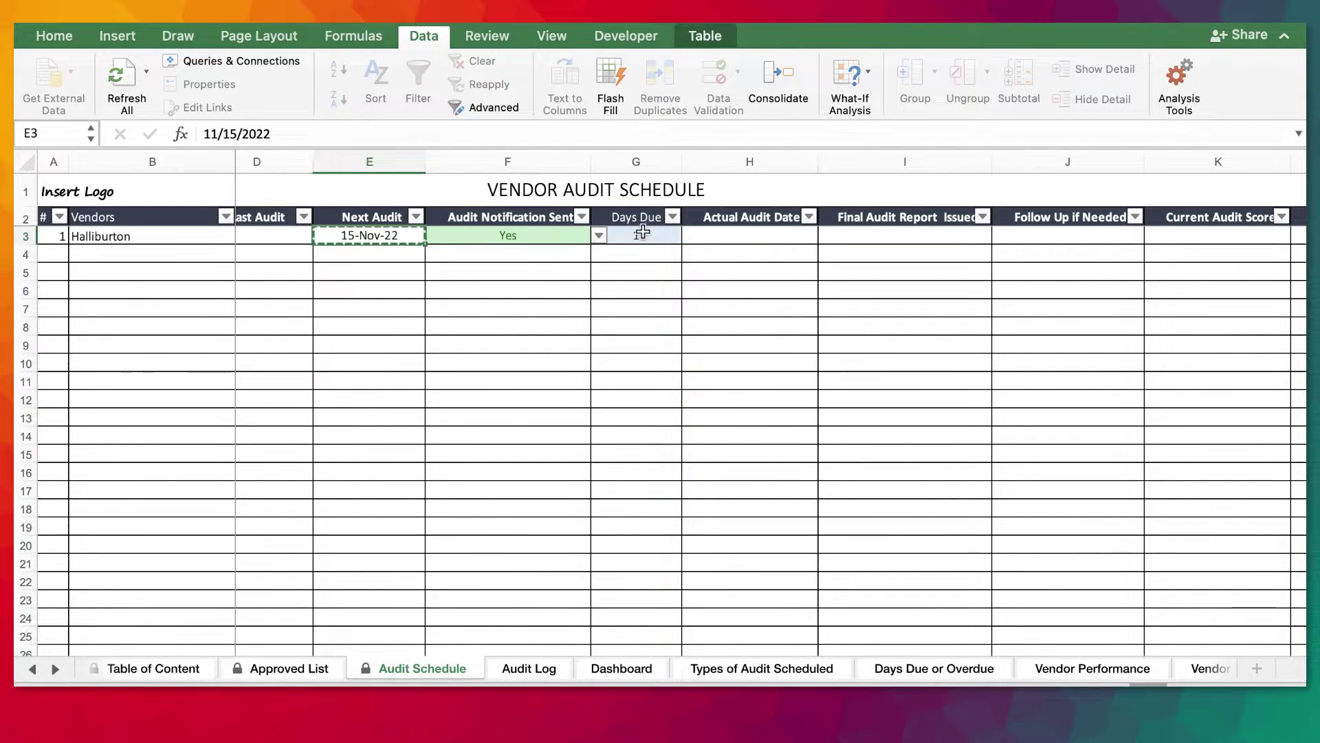
pyautogui.click(716, 232)
pyautogui.press('super+v')
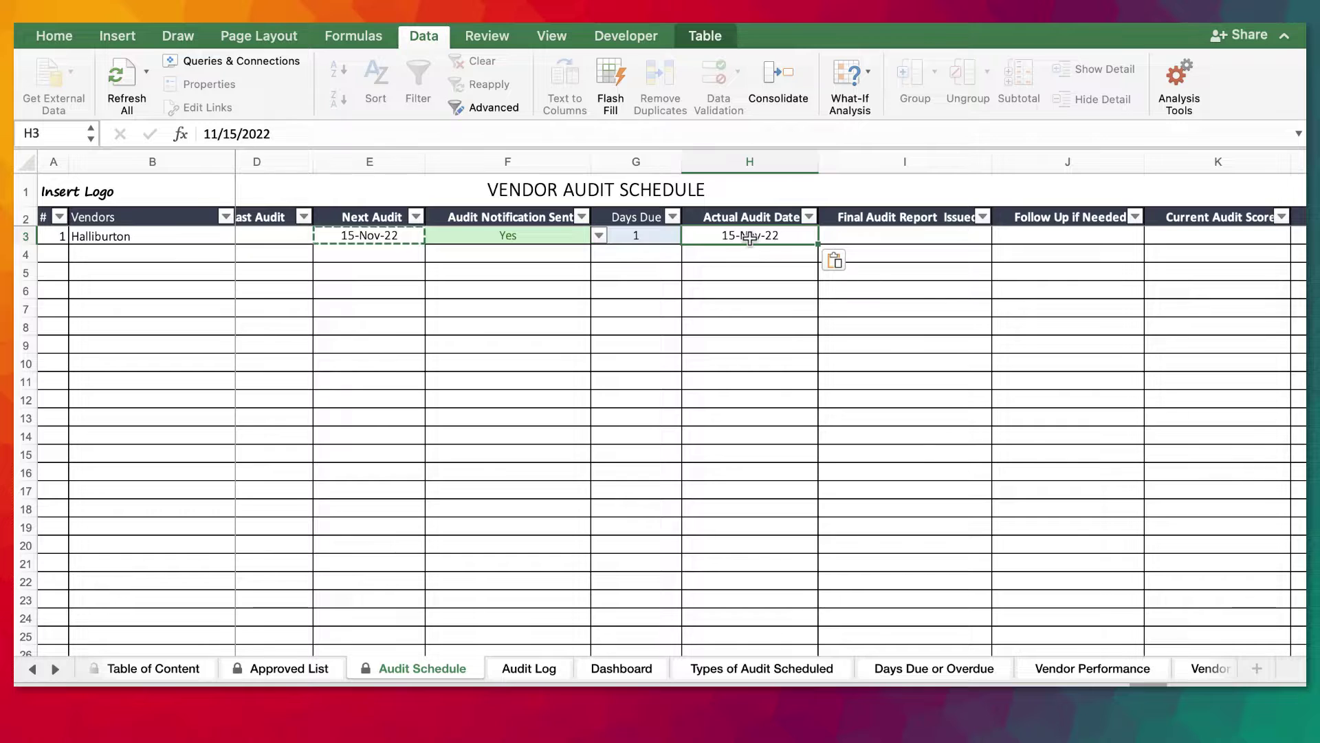
pyautogui.press('super+z')
pyautogui.hscroll(-5, 749, 236)
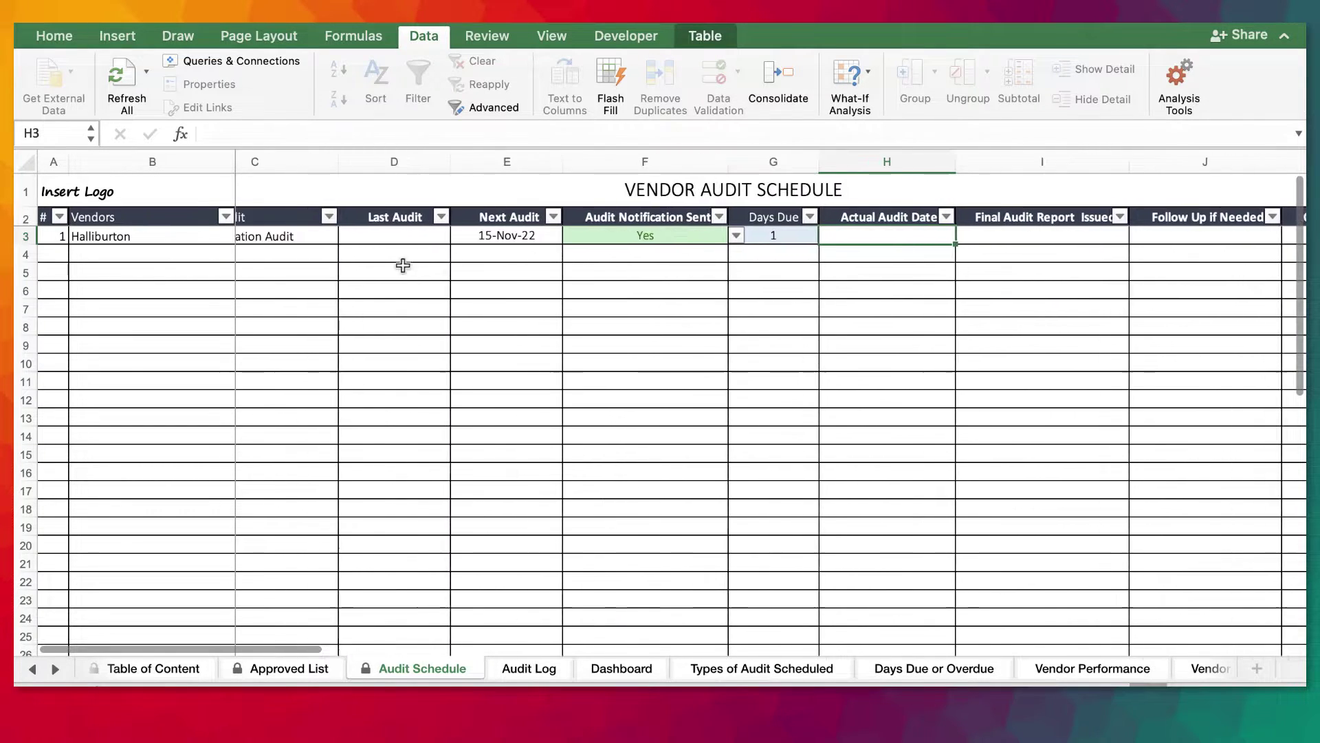
# Copy 15-Nov-22 from E3 into H3 as the actual audit date.
pyautogui.moveTo(94, 228); pyautogui.dragTo(817, 601)
pyautogui.scroll(3, 817, 601)
pyautogui.hscroll(1, 817, 474)
pyautogui.hscroll(2, 817, 475)
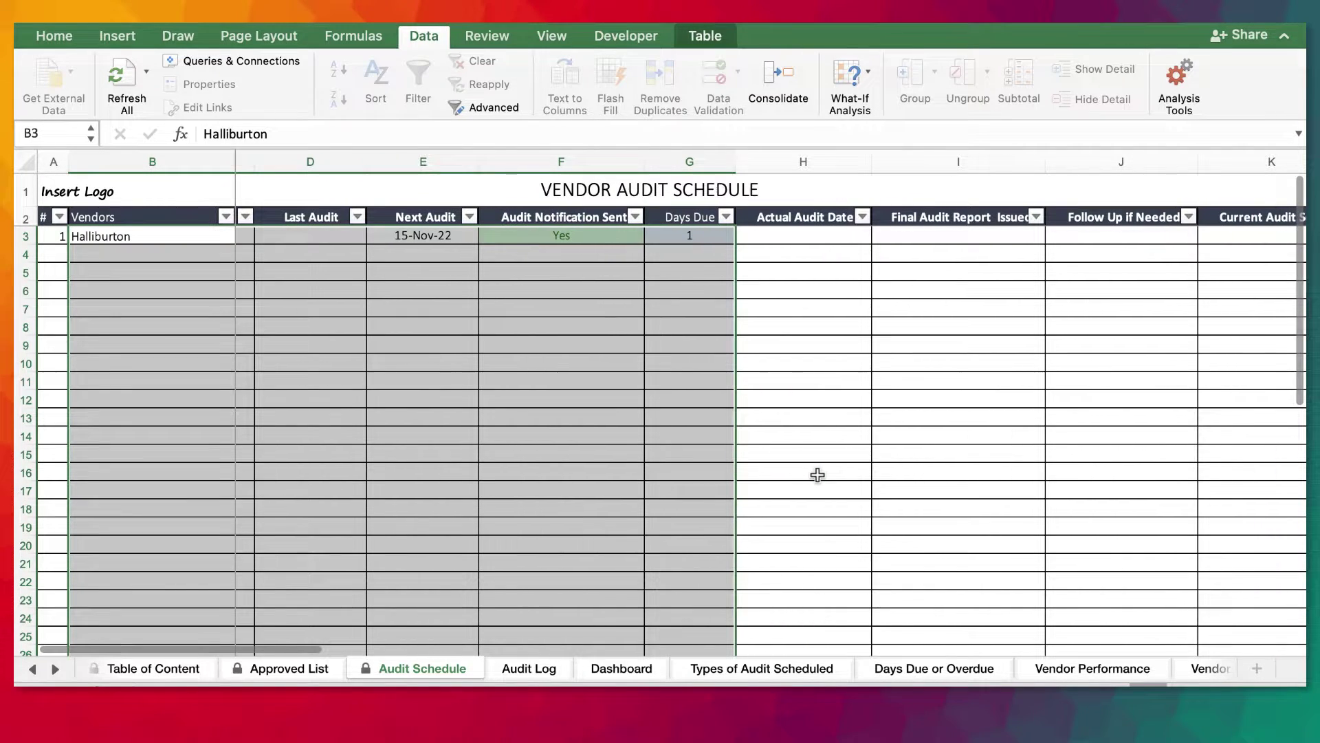
pyautogui.click(796, 236)
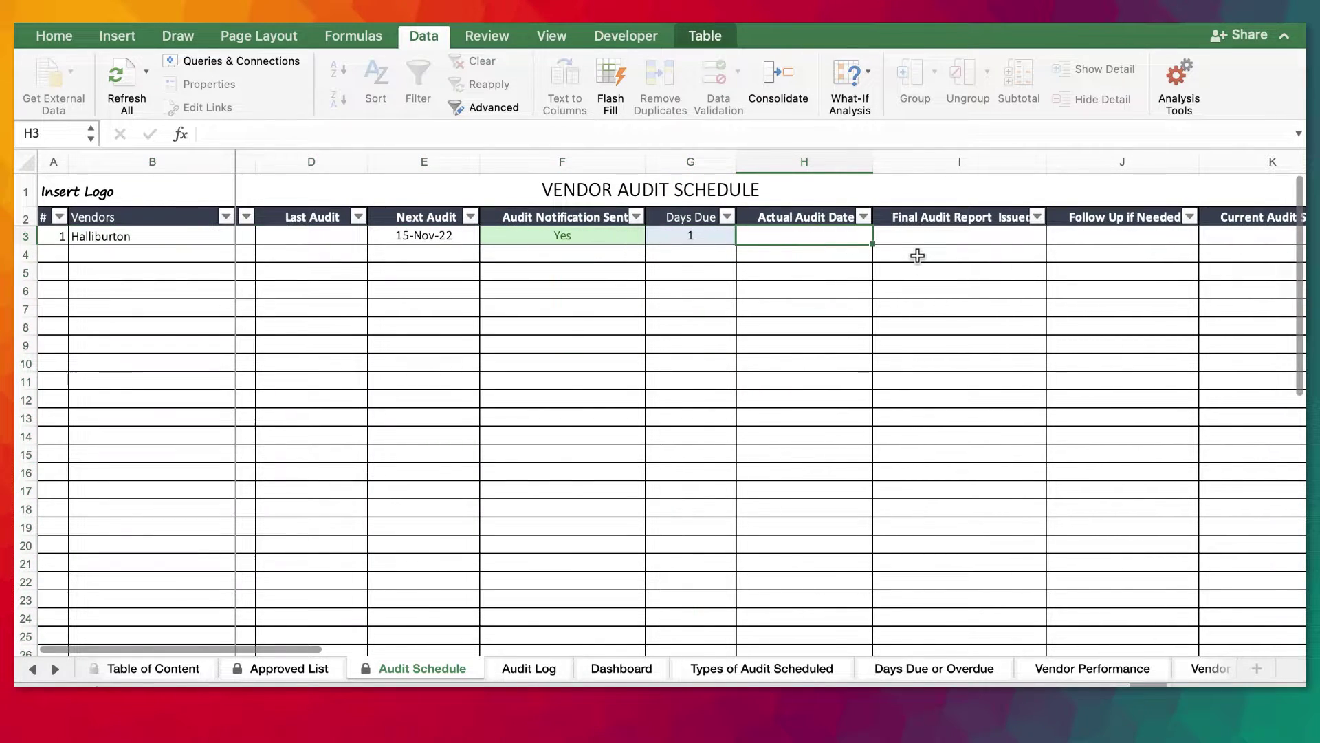
pyautogui.hscroll(2, 918, 256)
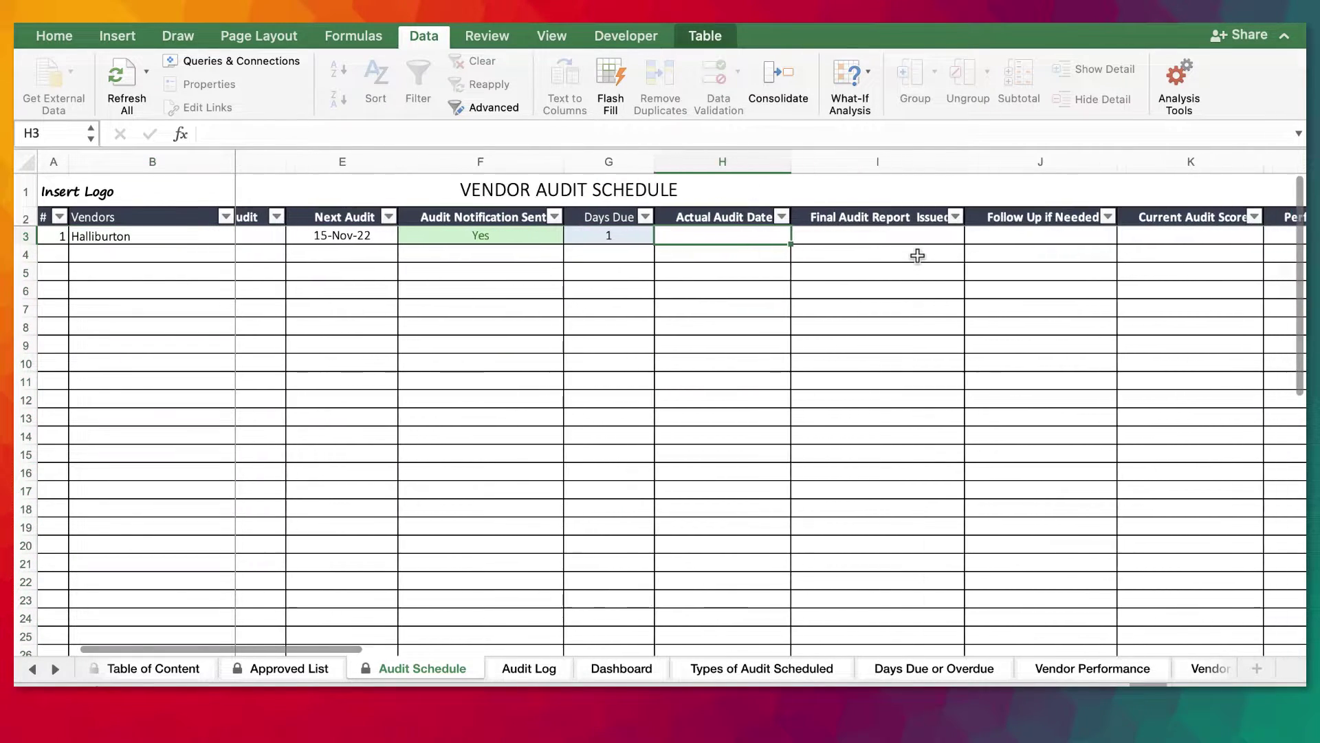
pyautogui.click(317, 235)
pyautogui.press('super+c')
pyautogui.click(709, 234)
pyautogui.press('super+v')
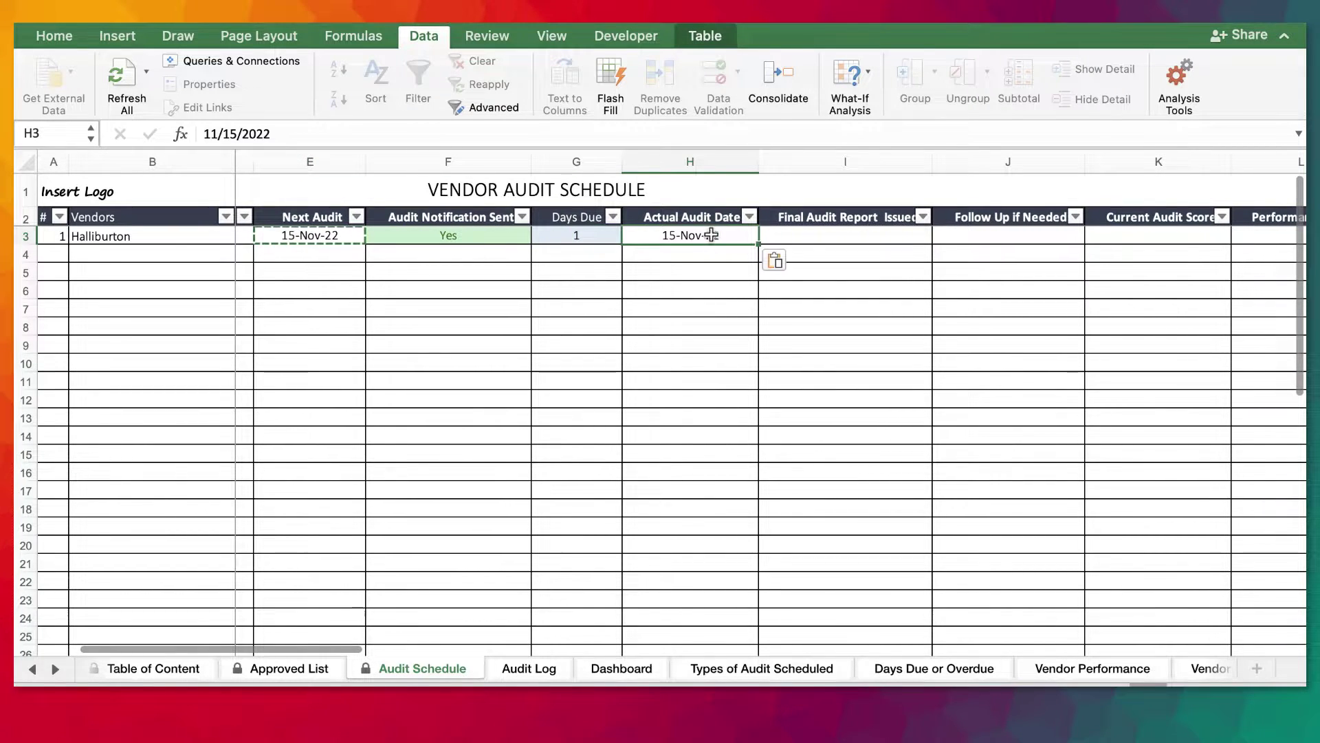
# Set Final Audit Report Issued to Yes and Follow Up if Needed to No.
pyautogui.click(818, 235)
pyautogui.click(940, 236)
pyautogui.press('Return')
pyautogui.hscroll(5, 816, 339)
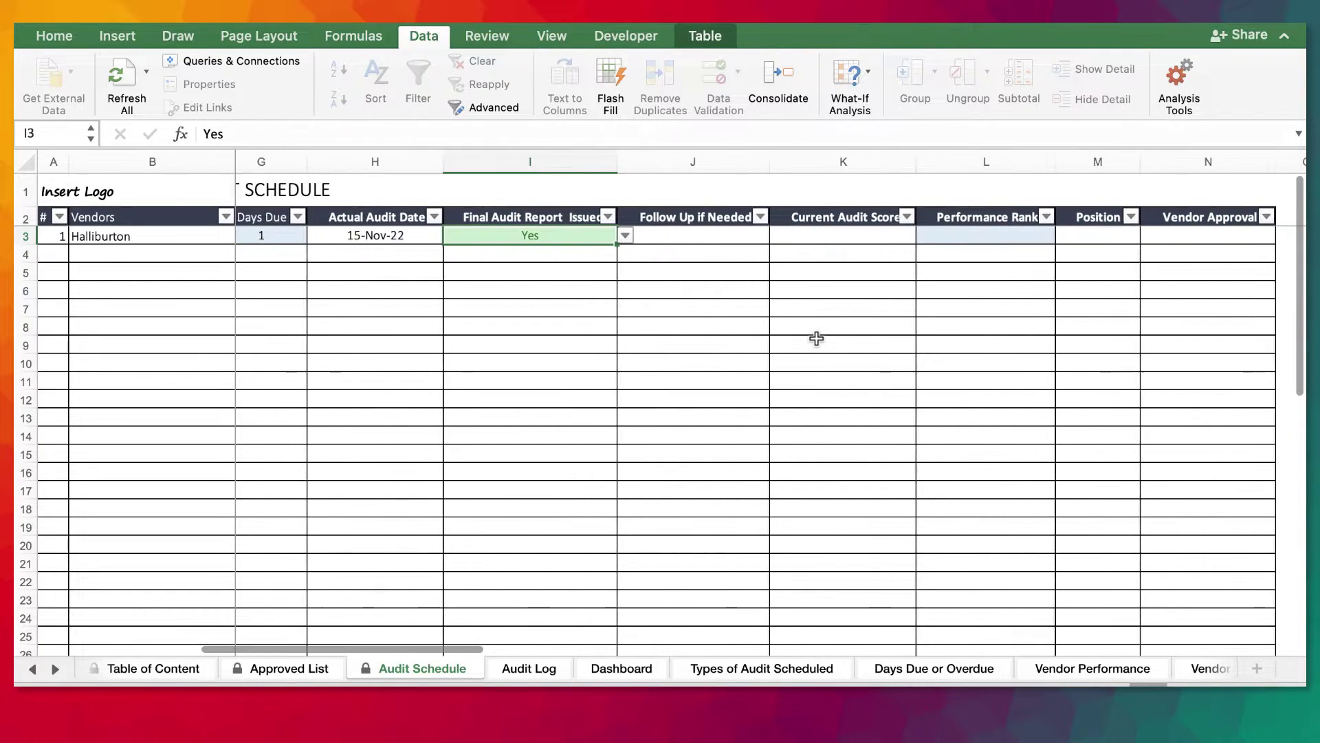
pyautogui.click(703, 235)
pyautogui.click(740, 237)
pyautogui.press('Down')
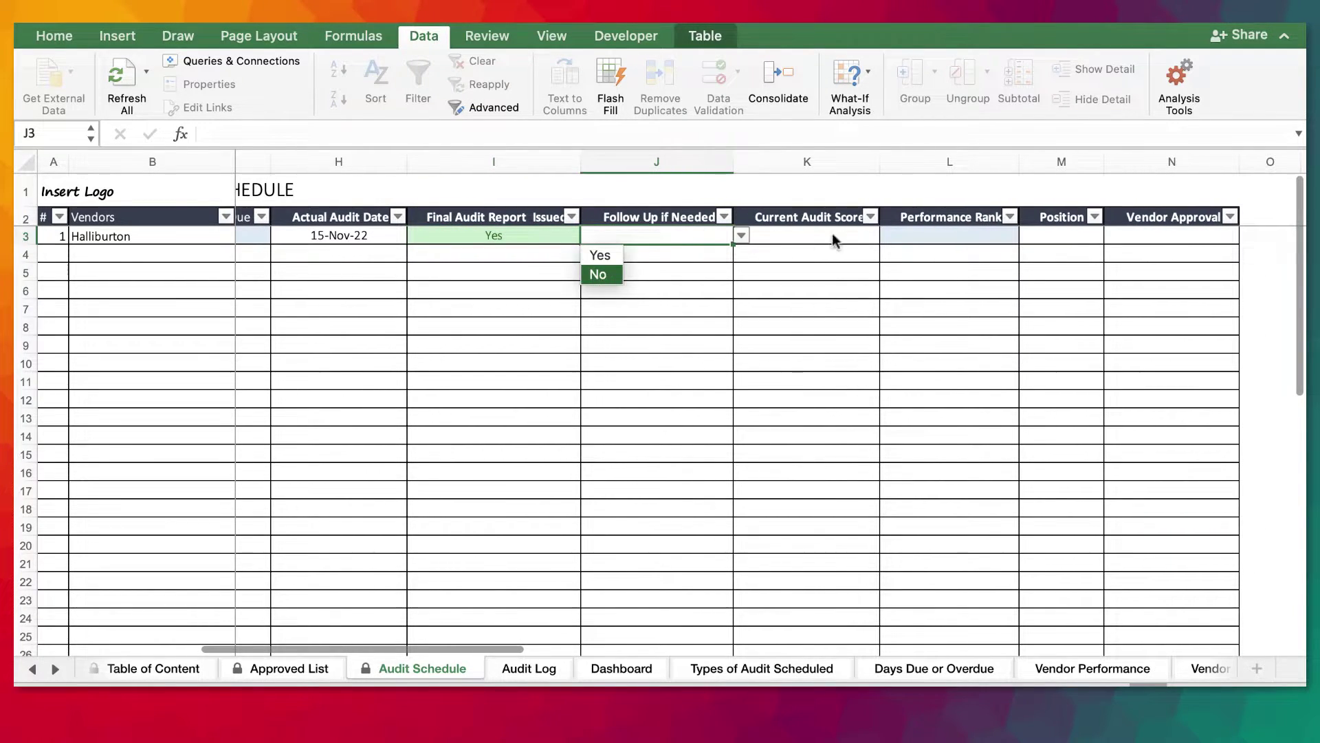
pyautogui.press('Return')
# Enter a 90 audit score and set Halliburton's vendor approval to Approved.
pyautogui.click(832, 235)
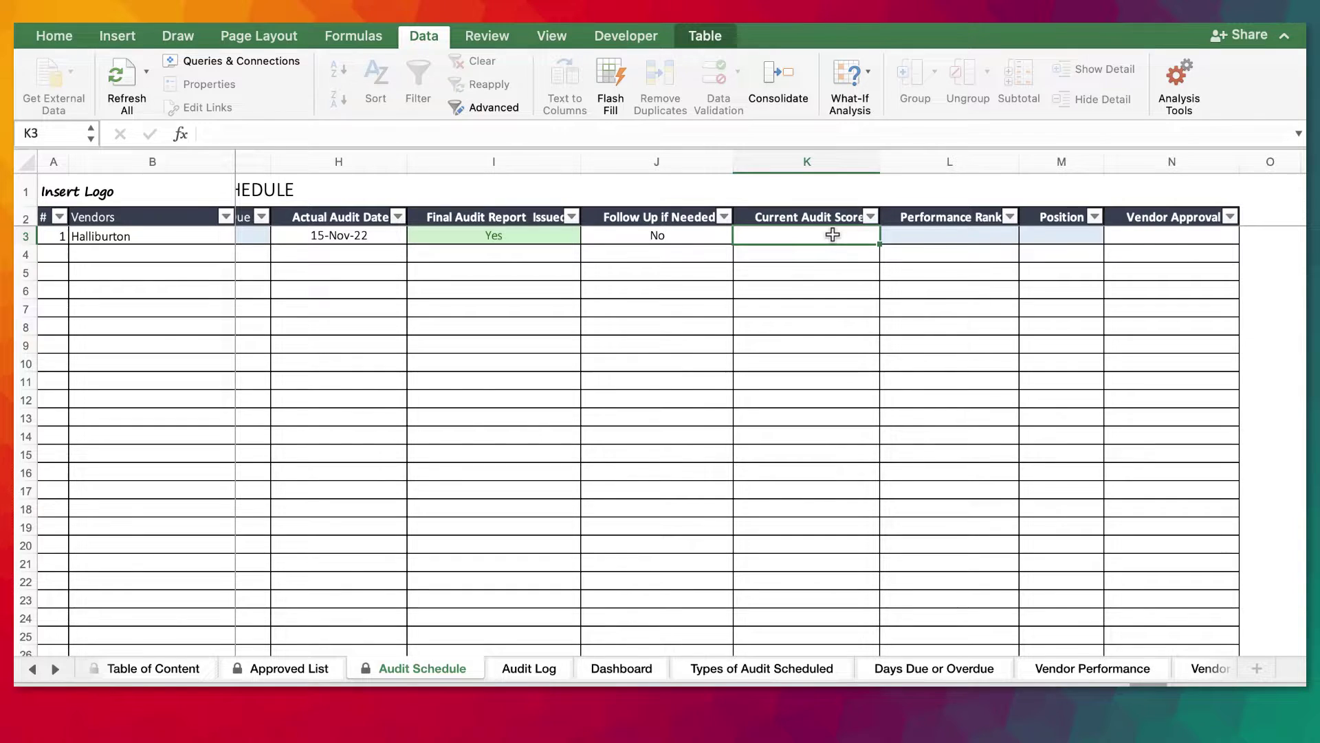
pyautogui.write('90')
pyautogui.press('Tab')
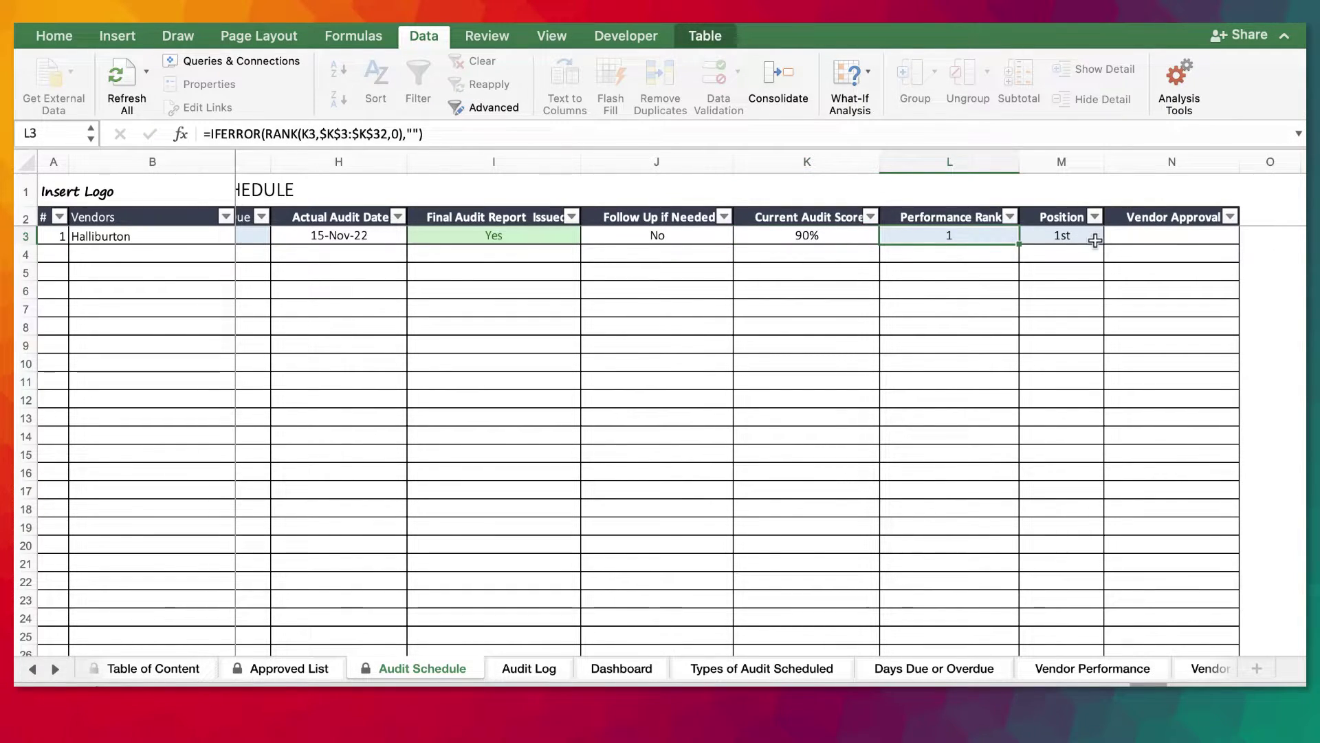
pyautogui.click(1155, 238)
pyautogui.click(1247, 235)
pyautogui.click(1122, 258)
pyautogui.hscroll(-5, 997, 371)
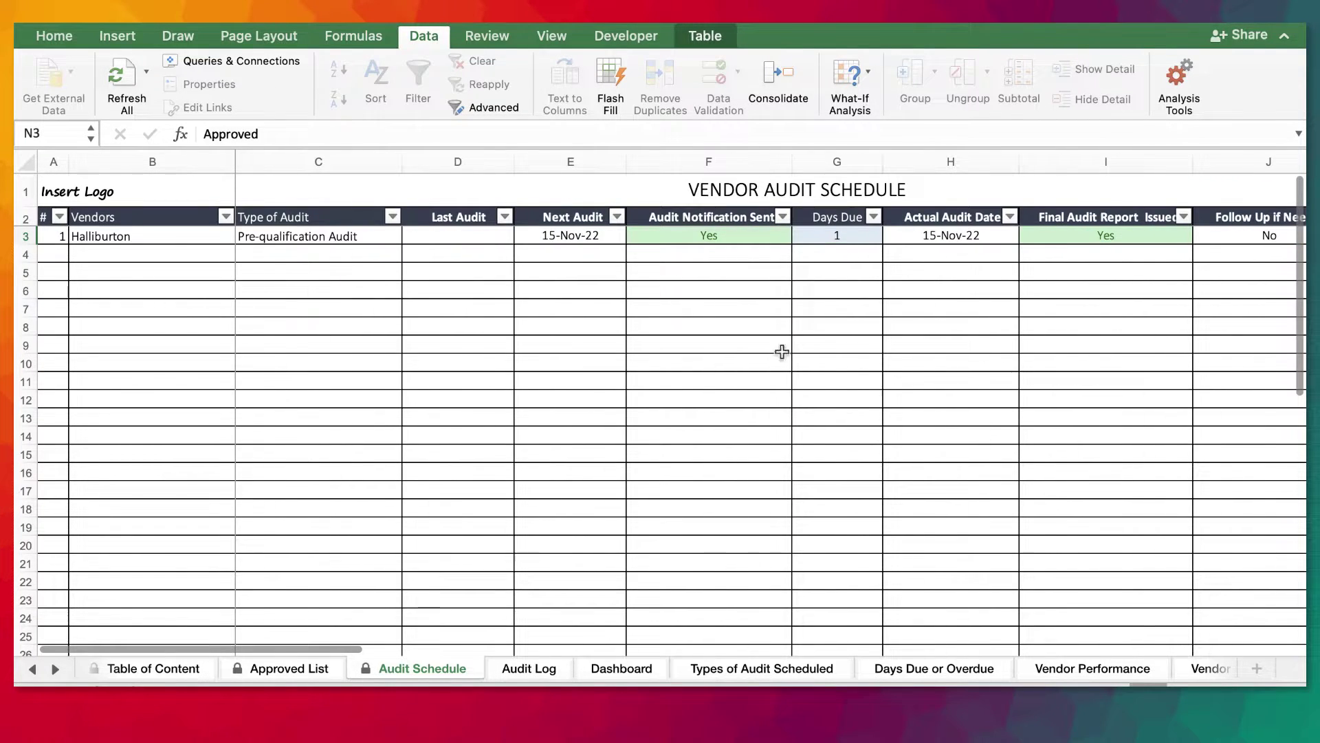
# In row 4, choose vendor Baker Hughes, audit type Follow Up Audit, and last audit date 11-Jun-22.
pyautogui.click(138, 254)
pyautogui.click(243, 254)
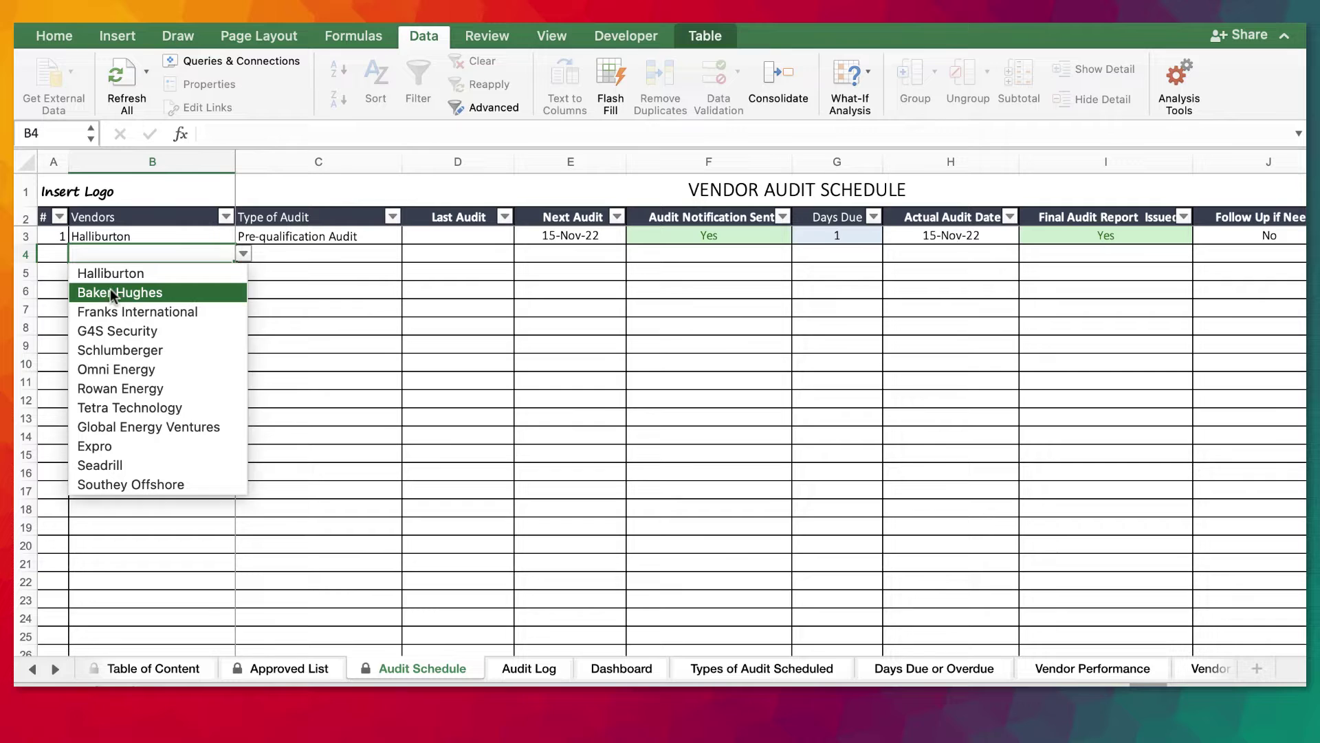
pyautogui.click(112, 293)
pyautogui.click(385, 254)
pyautogui.click(410, 256)
pyautogui.click(330, 289)
pyautogui.click(472, 254)
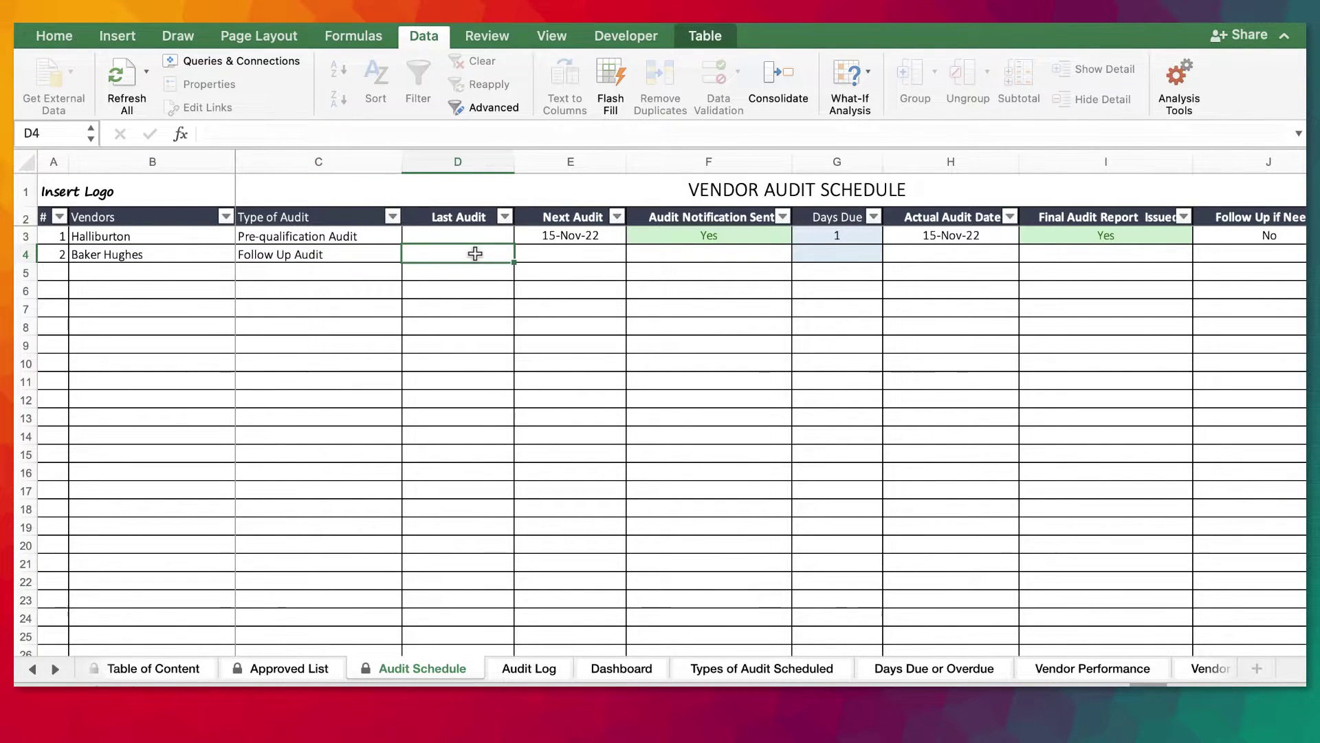
pyautogui.write('6/11')
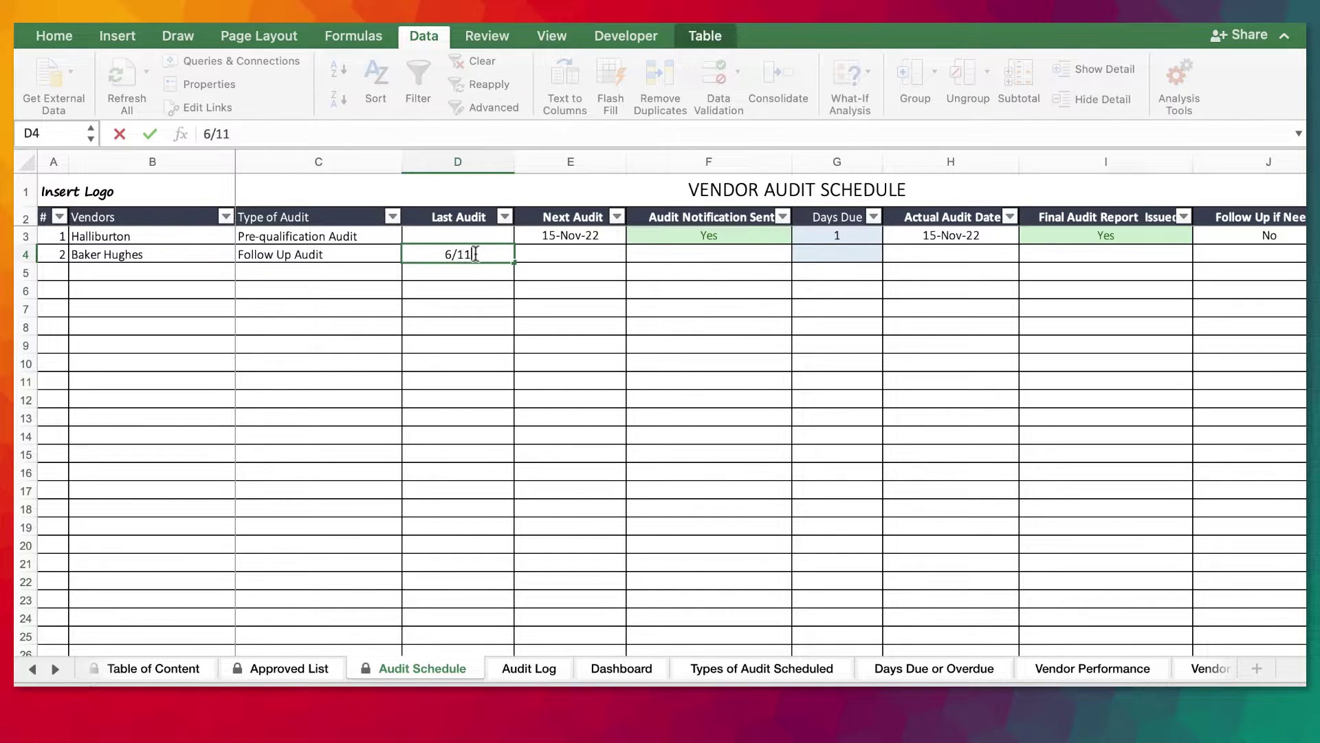
pyautogui.press('Tab')
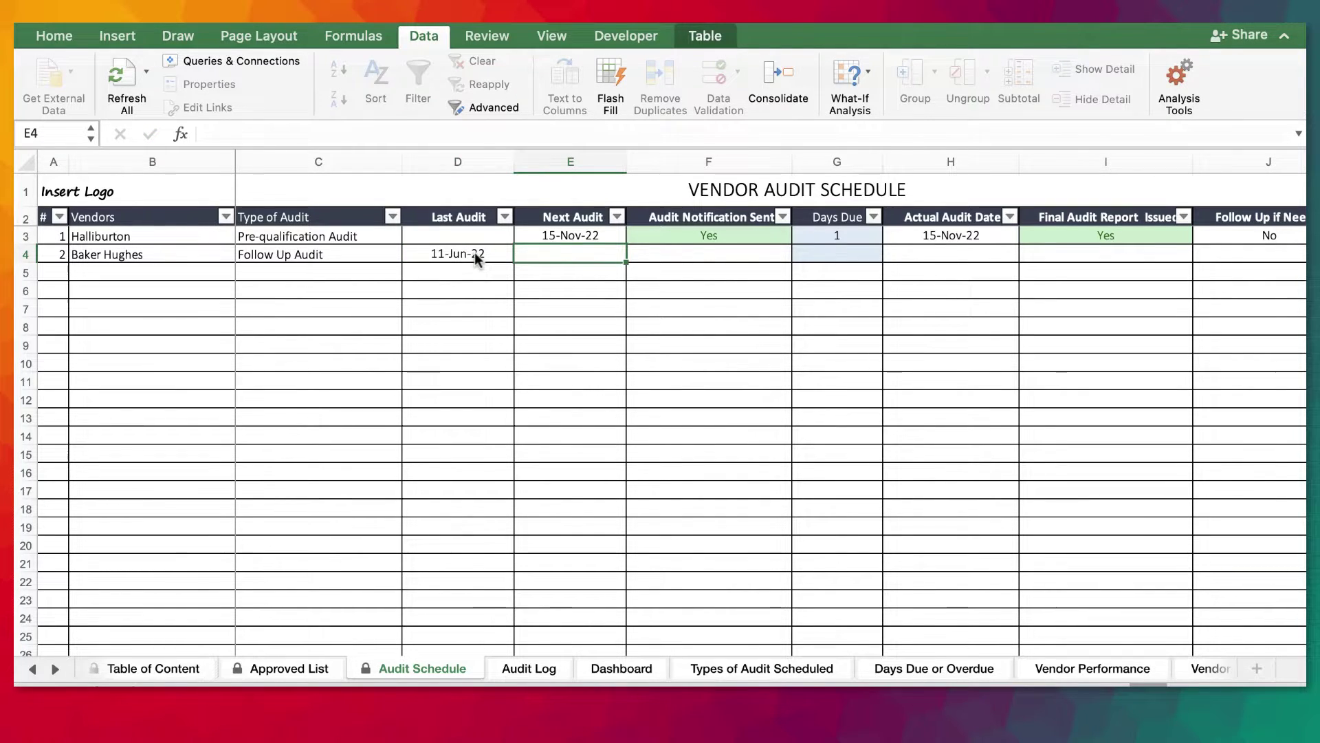
# Fill Baker Hughes' next audit date, notification Yes, and actual audit date 15-Nov-22.
pyautogui.hotkey('ctrl', 'd')
pyautogui.click(705, 252)
pyautogui.hotkey('ctrl', 'd')
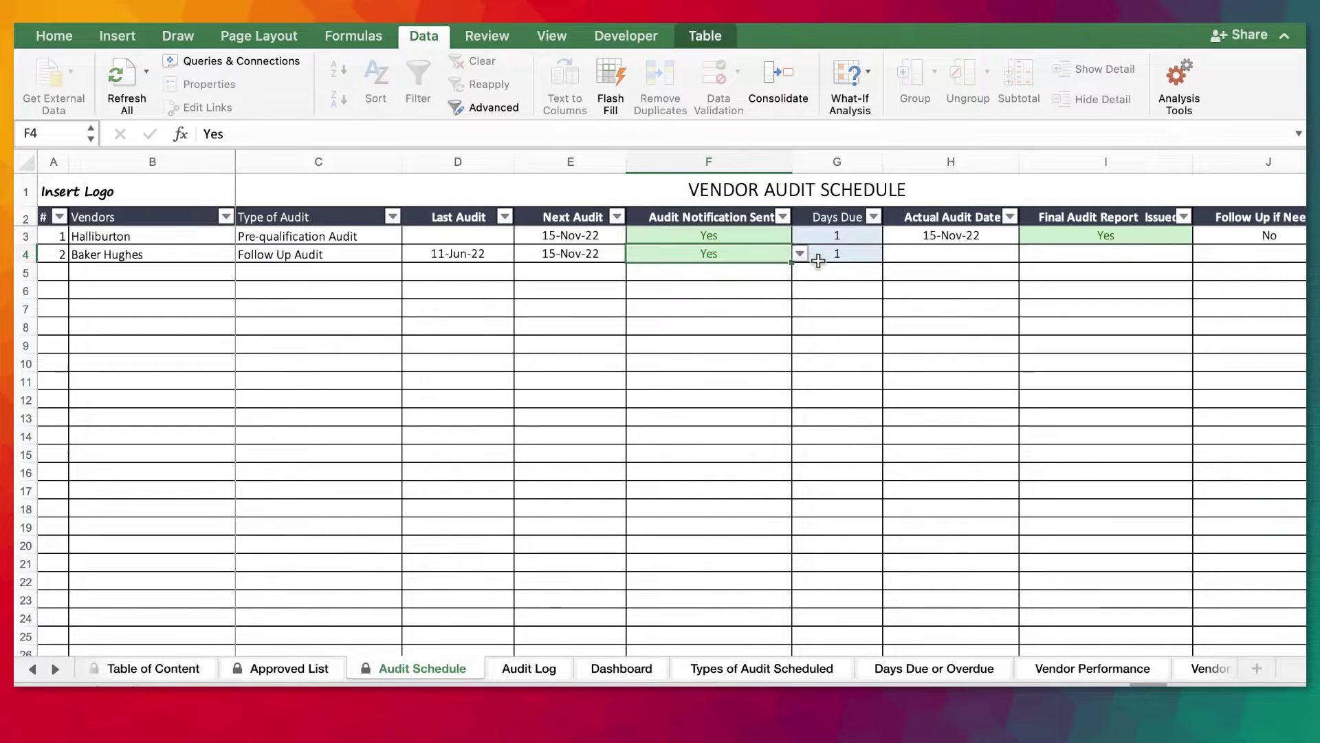
pyautogui.click(924, 253)
pyautogui.click(598, 253)
pyautogui.hotkey('ctrl', 'c')
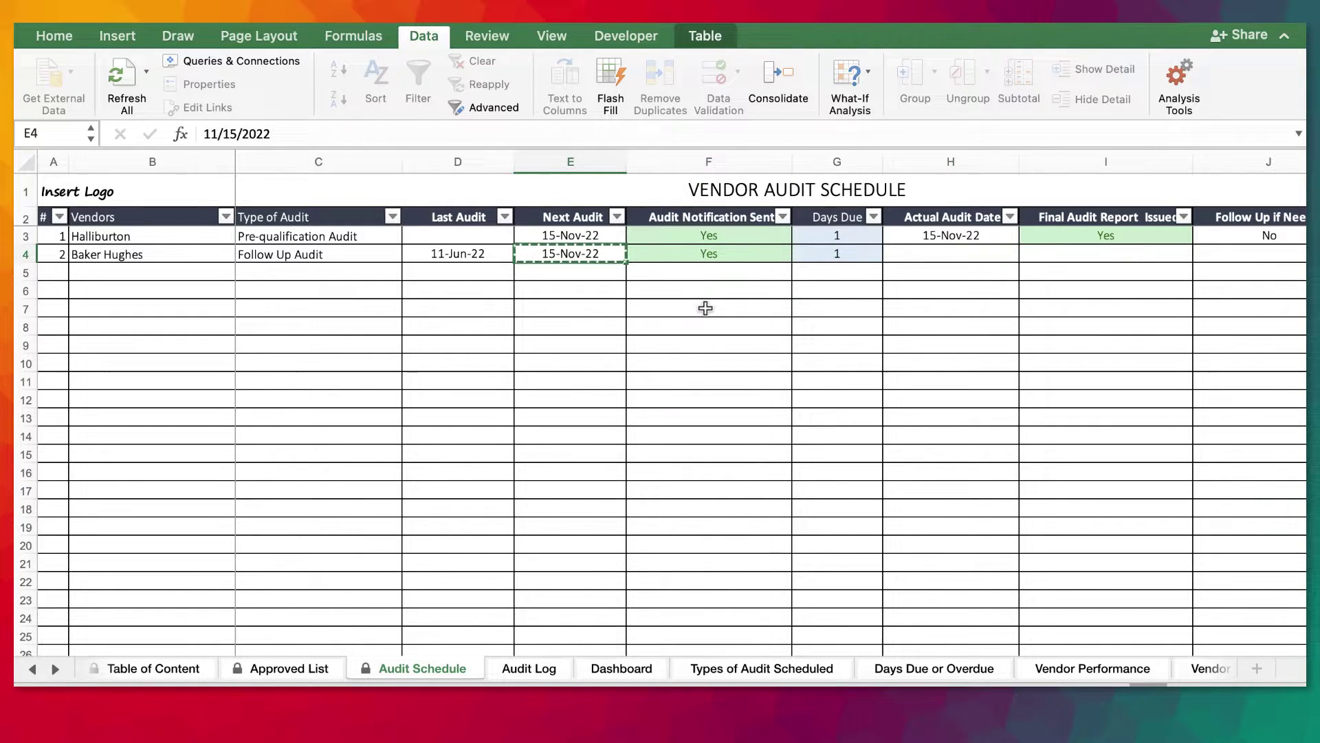
pyautogui.click(940, 250)
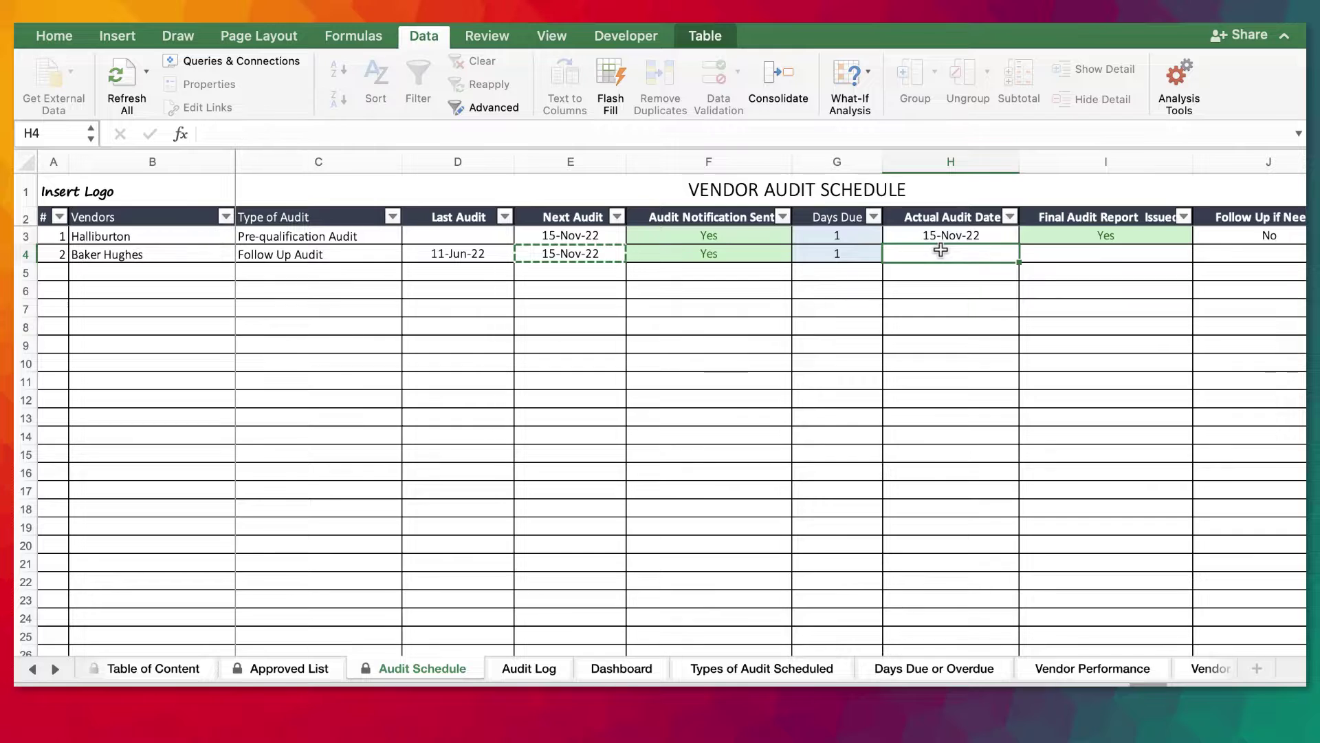
pyautogui.hotkey('ctrl', 'v')
# Set Baker Hughes' final audit report to Yes, follow-up to No, and audit score to 80%.
pyautogui.hscroll(3, 941, 249)
pyautogui.click(995, 256)
pyautogui.hotkey('ctrl', 'd')
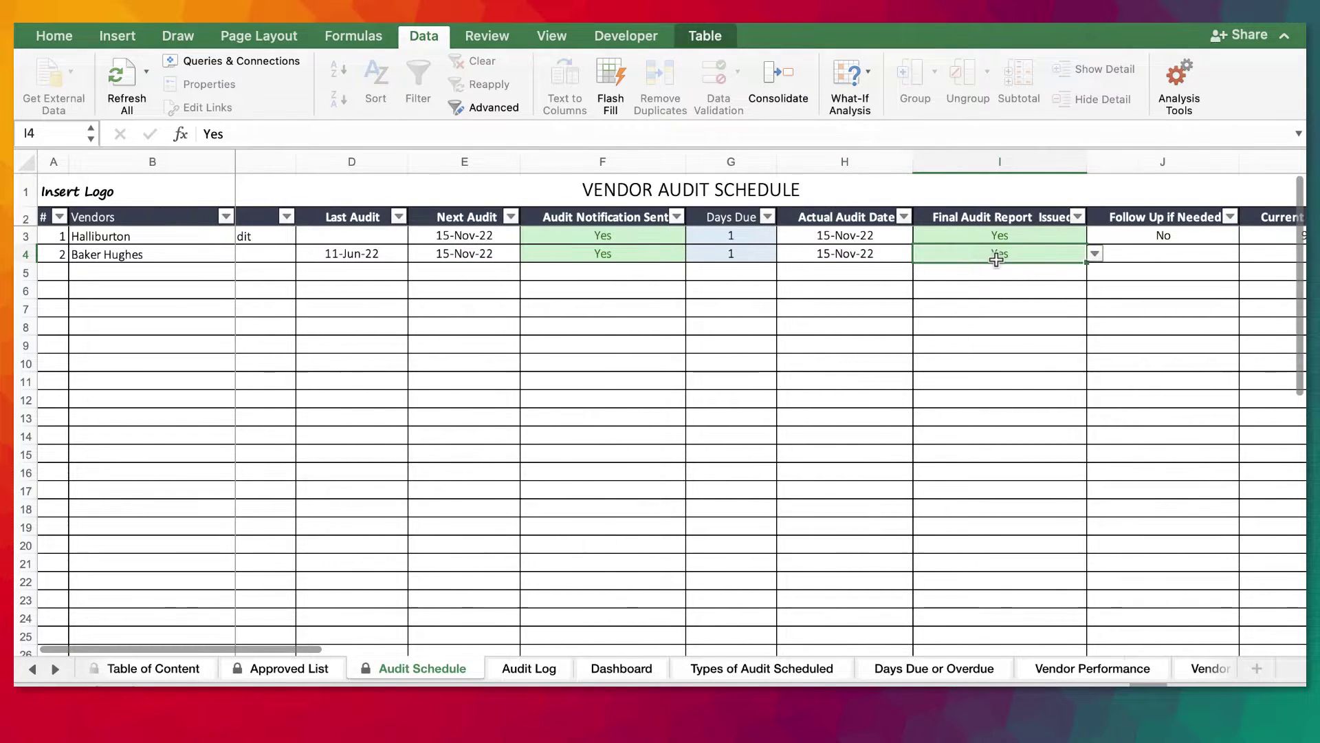
pyautogui.hscroll(2, 997, 257)
pyautogui.click(1029, 254)
pyautogui.hotkey('ctrl', 'd')
pyautogui.hscroll(2, 1025, 253)
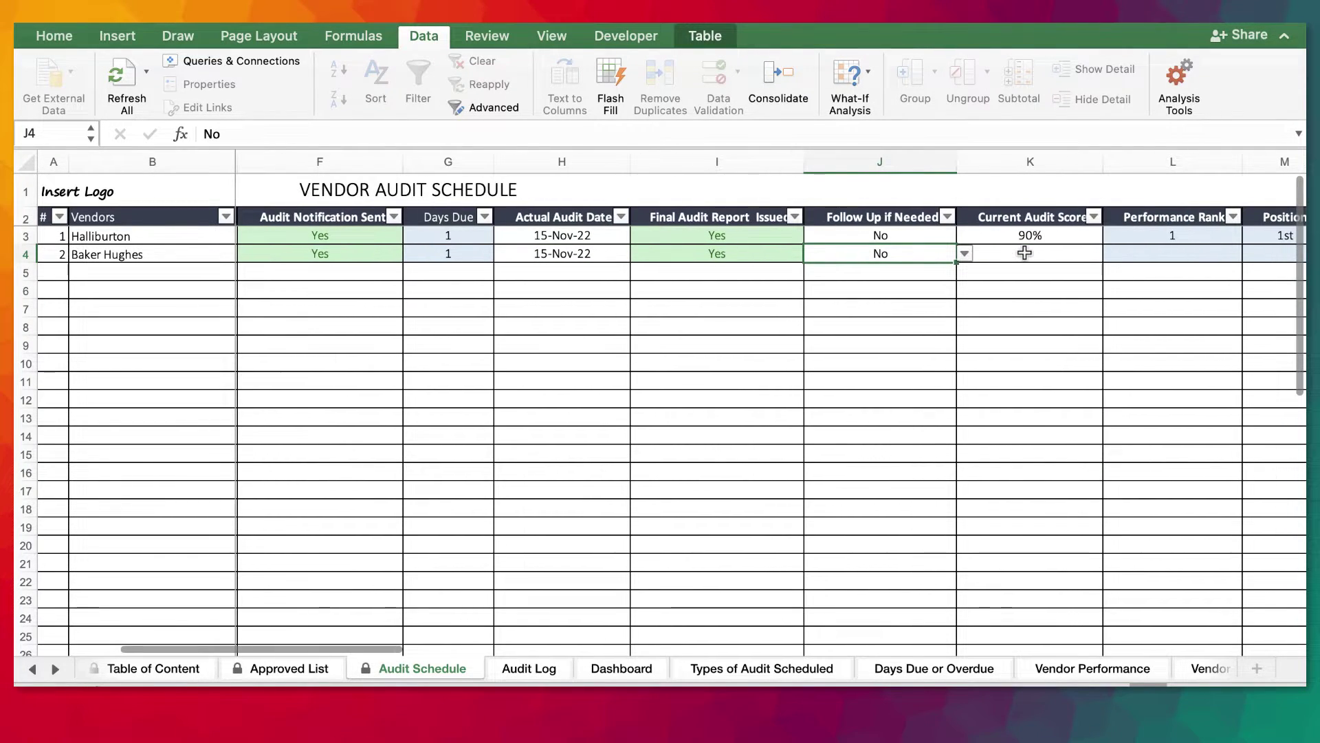
pyautogui.click(1025, 253)
pyautogui.hotkey('ctrl', 'd')
pyautogui.press('Right')
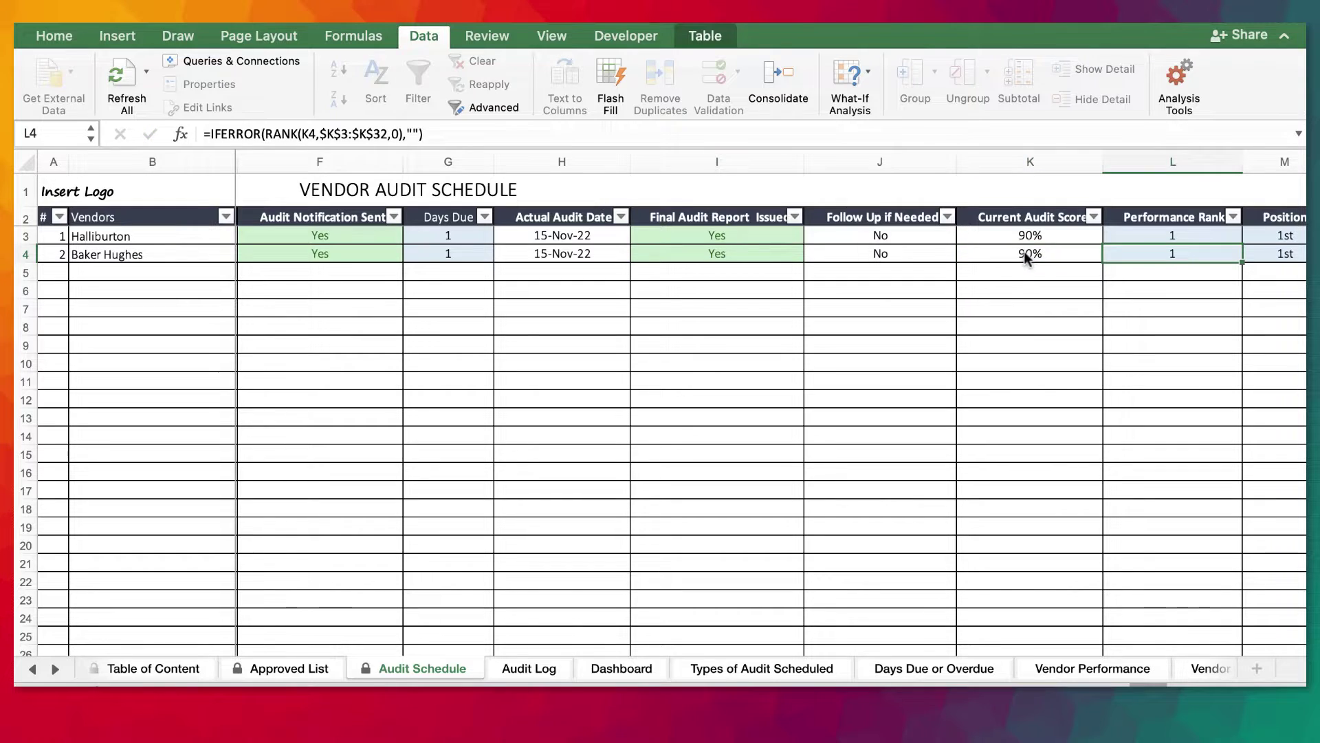
pyautogui.click(1034, 255)
pyautogui.write('80')
pyautogui.press('Right')
# Mark Baker Hughes as Approved in the vendor approval column.
pyautogui.hscroll(3, 1034, 251)
pyautogui.hscroll(2, 850, 299)
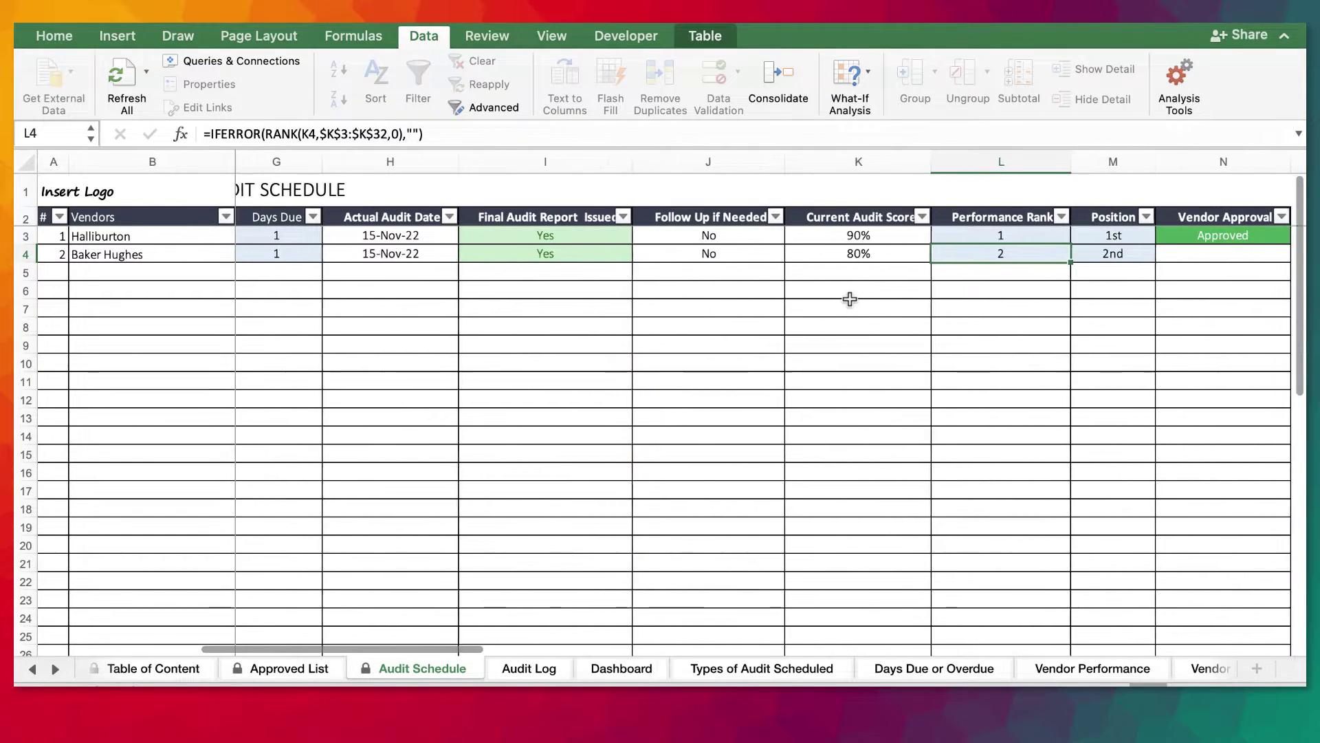
pyautogui.hscroll(1, 850, 298)
pyautogui.click(1179, 253)
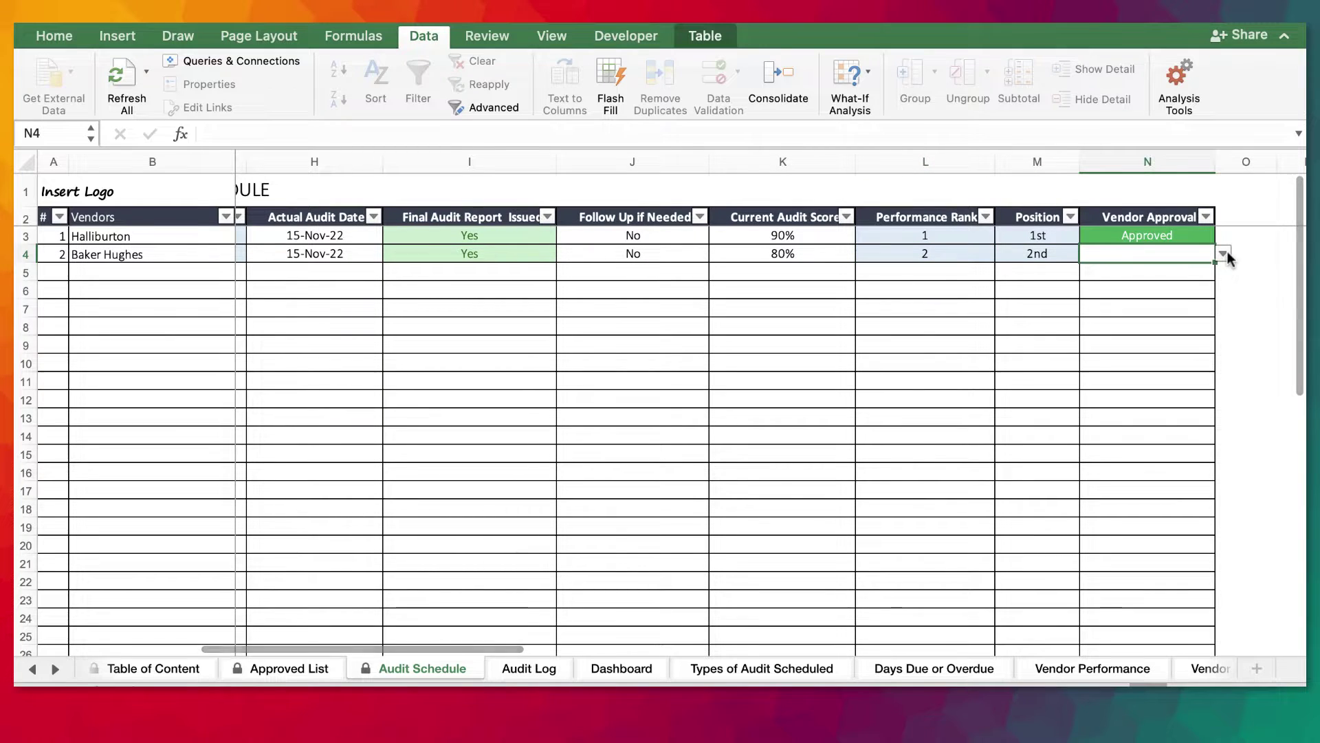
pyautogui.hscroll(1, 1090, 277)
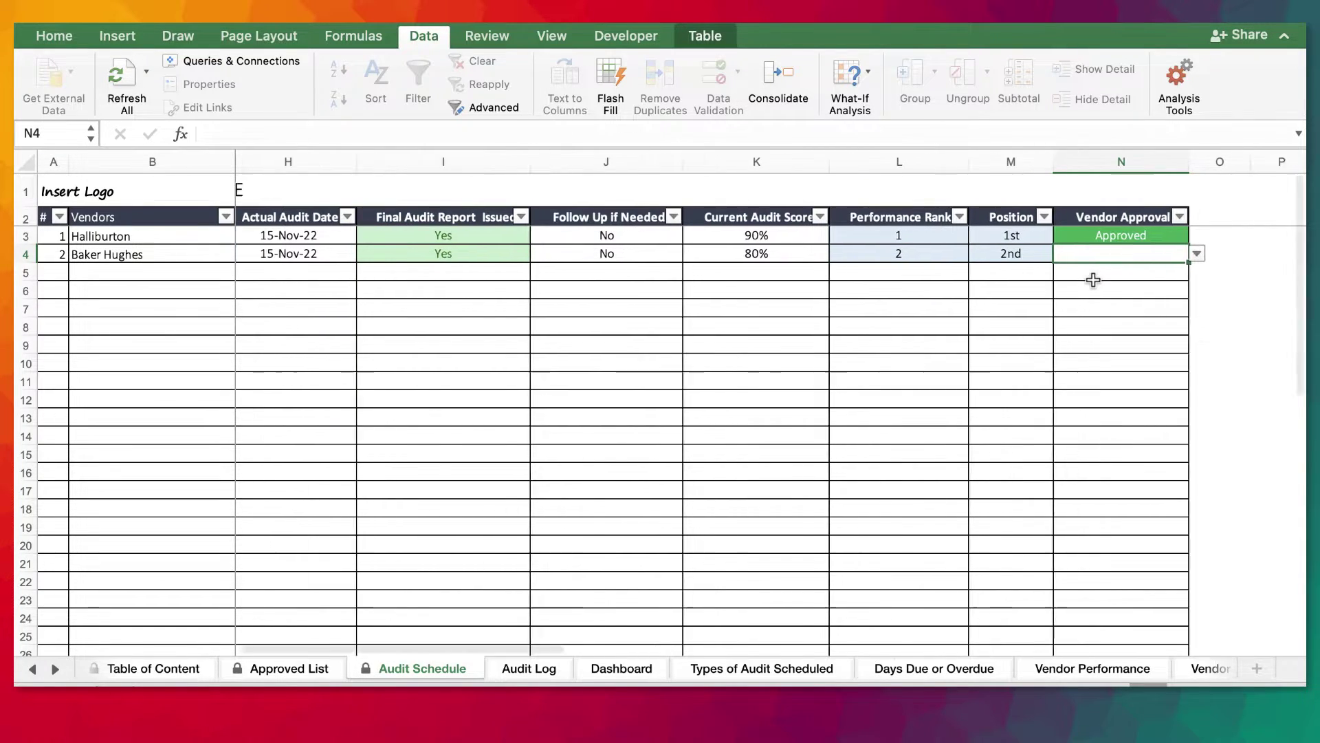
pyautogui.hotkey('ctrl', 'd')
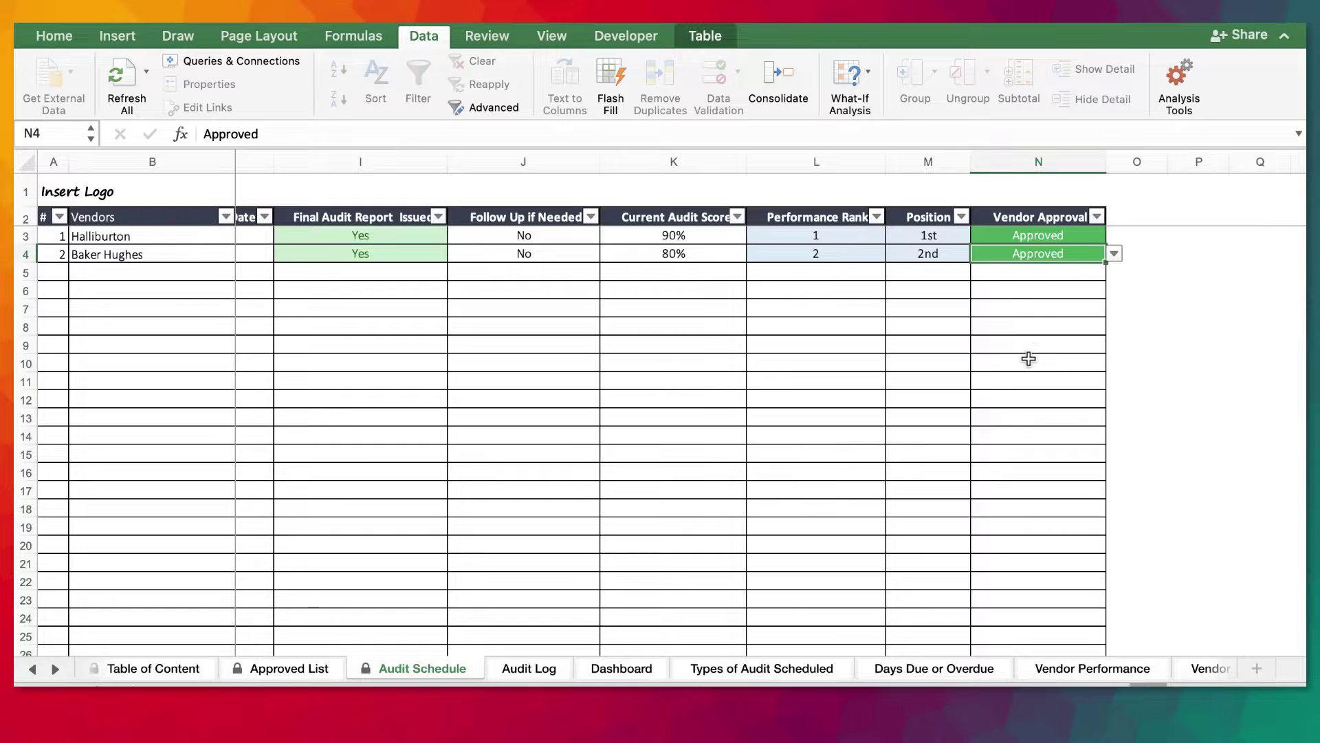
pyautogui.click(1029, 358)
pyautogui.hscroll(-6, 1029, 359)
# In row 5, choose Franks International, Incident Based Audit, and last audit date 11-Jun-22.
pyautogui.click(152, 272)
pyautogui.click(242, 272)
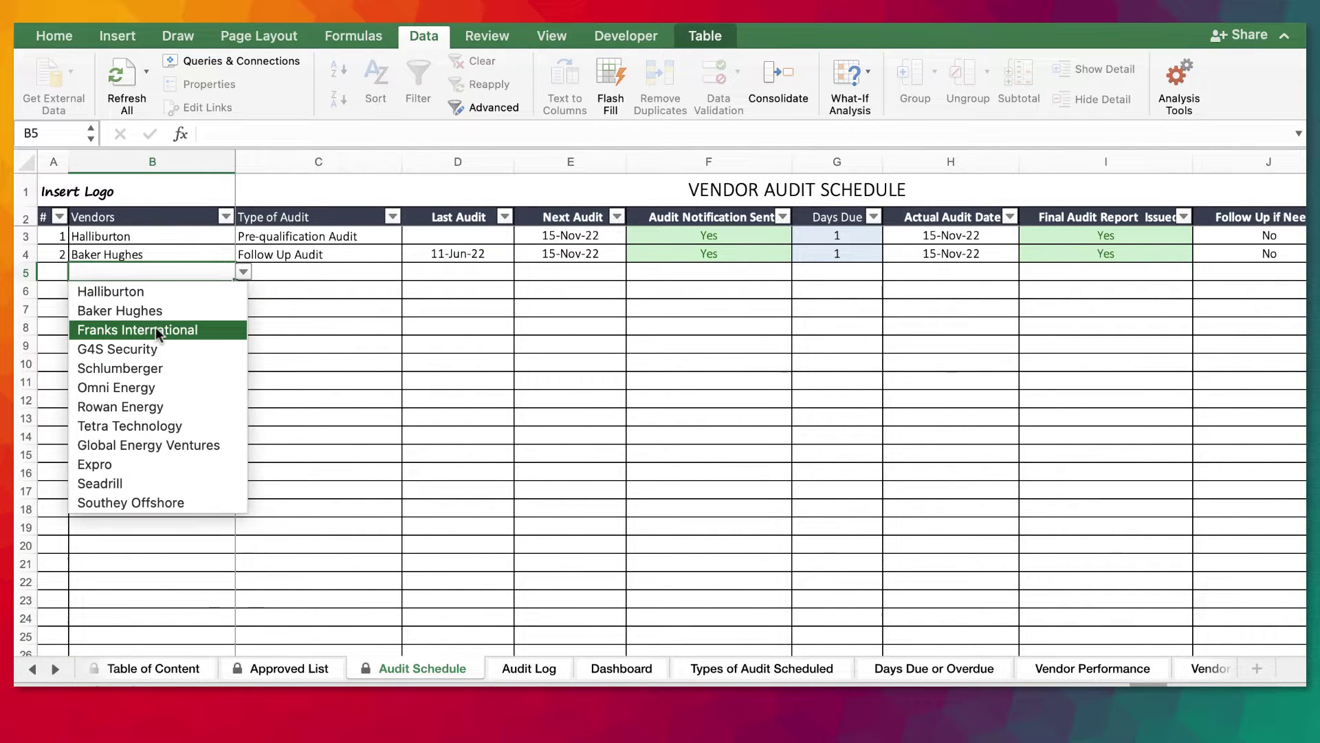
pyautogui.click(164, 330)
pyautogui.click(300, 271)
pyautogui.click(411, 273)
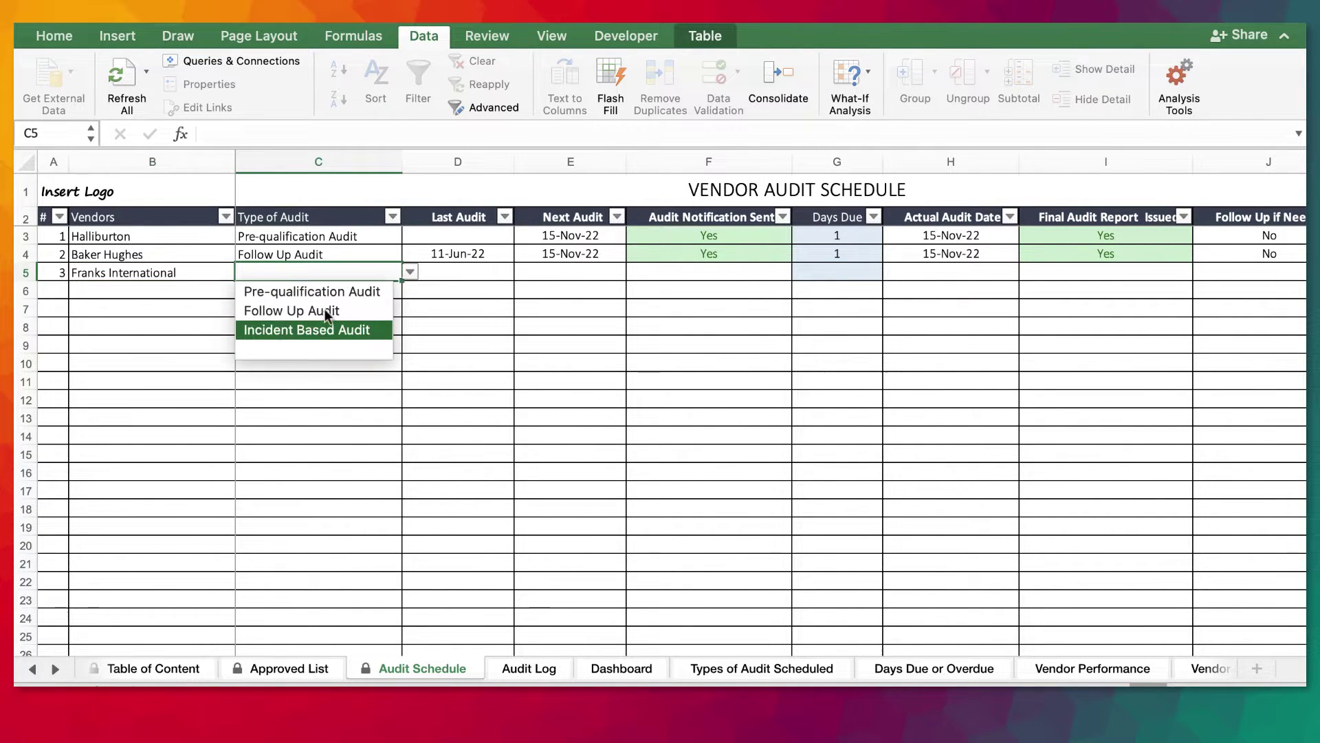
pyautogui.click(296, 330)
pyautogui.click(480, 266)
pyautogui.hotkey('ctrl', 'd')
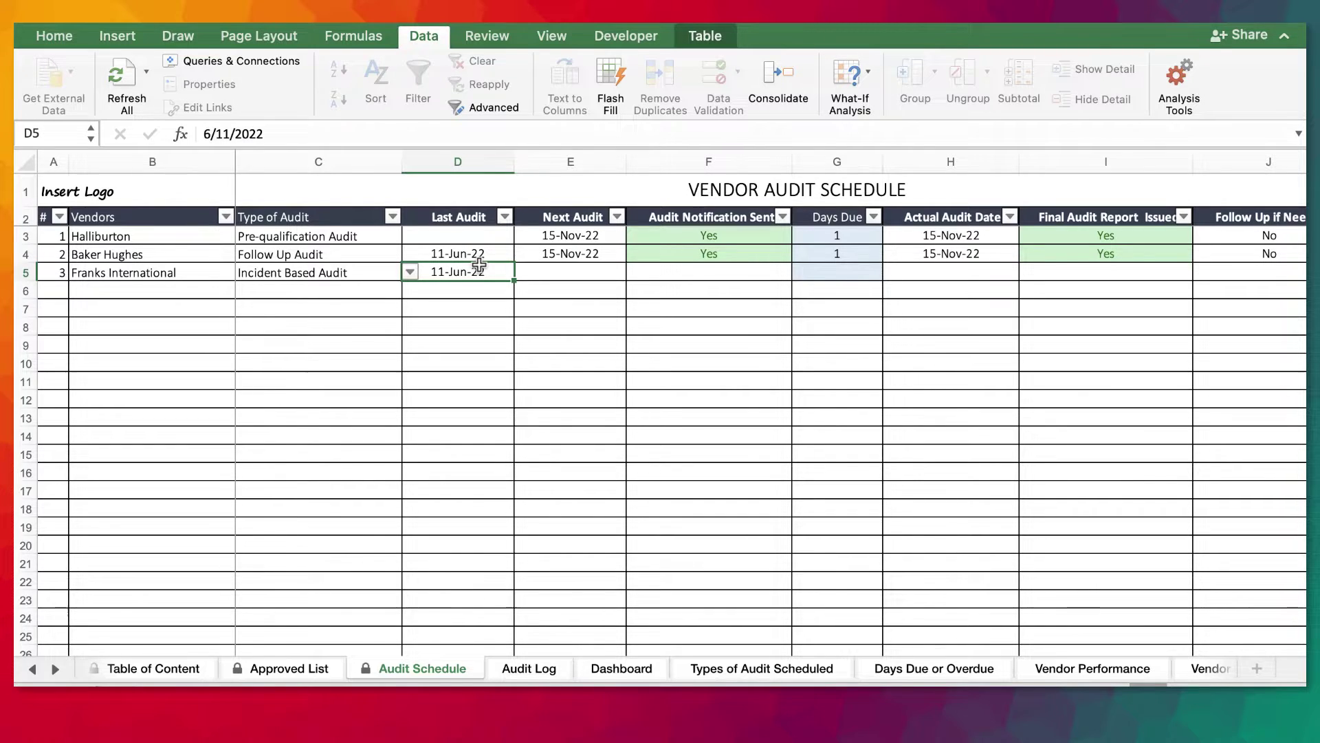
pyautogui.press('Delete')
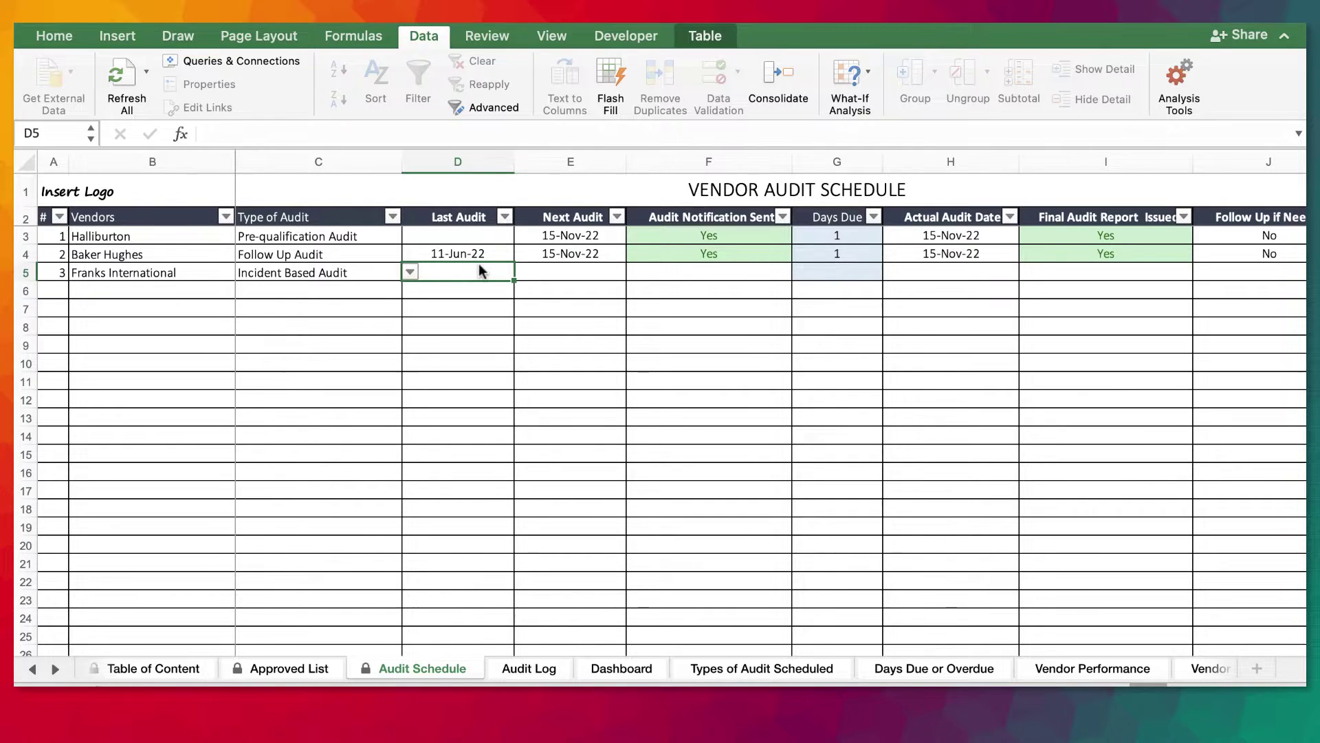
pyautogui.hotkey('ctrl', 'd')
# Copy down next audit 15-Nov-22, notification Yes, actual audit 15-Nov-22, and final report Yes.
pyautogui.click(573, 268)
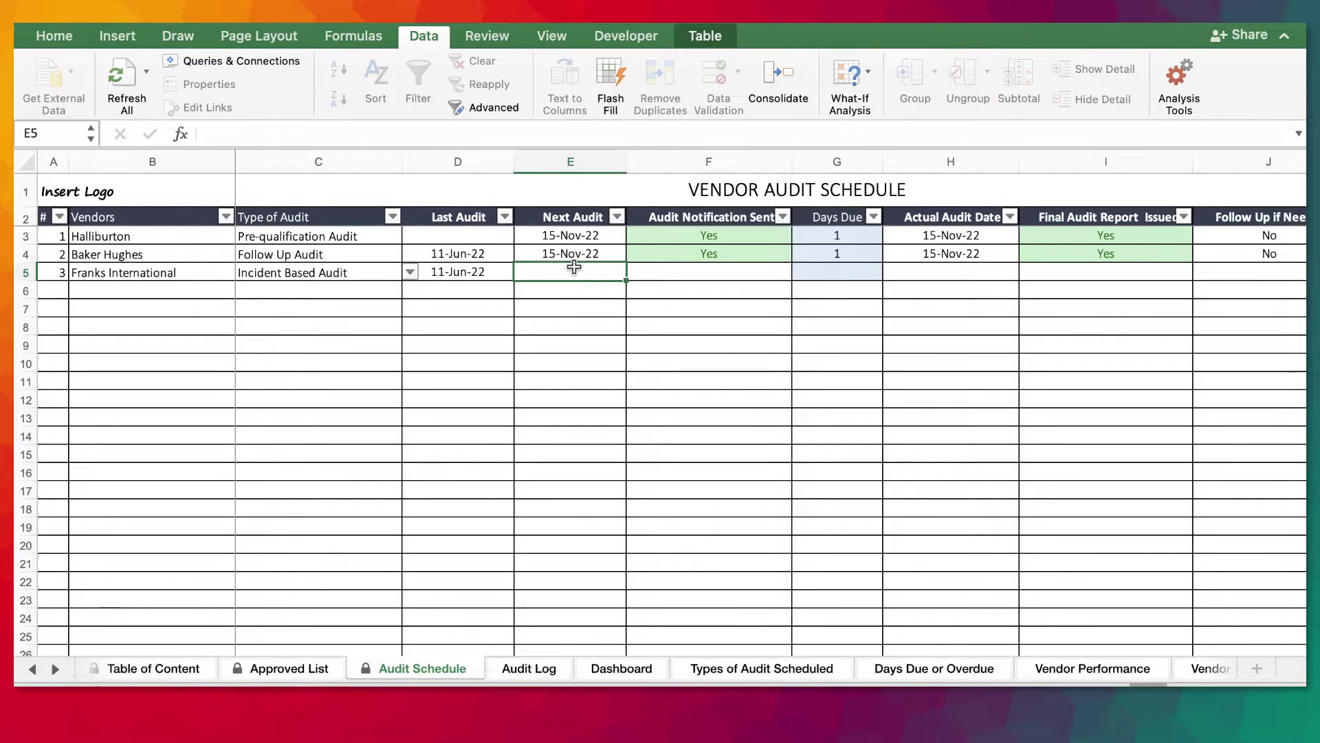
pyautogui.hotkey('ctrl', 'd')
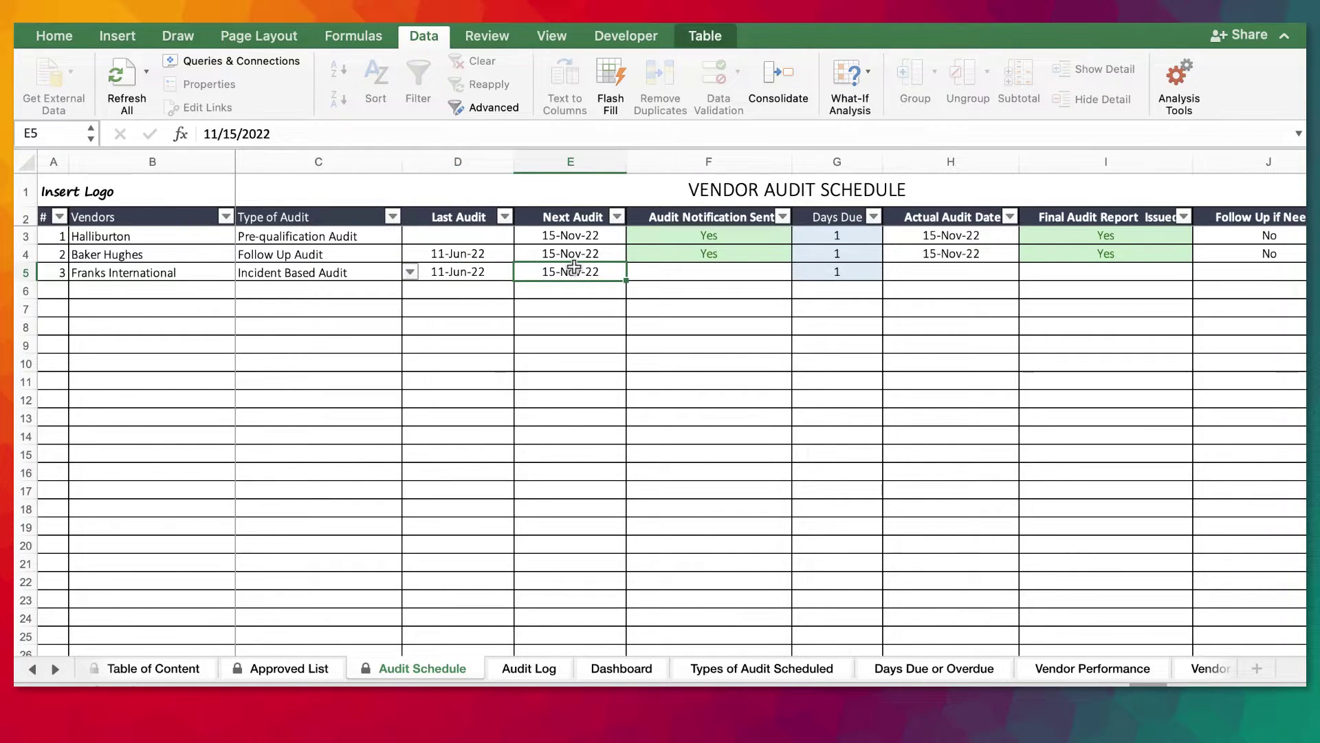
pyautogui.click(720, 278)
pyautogui.hotkey('ctrl', 'd')
pyautogui.click(943, 271)
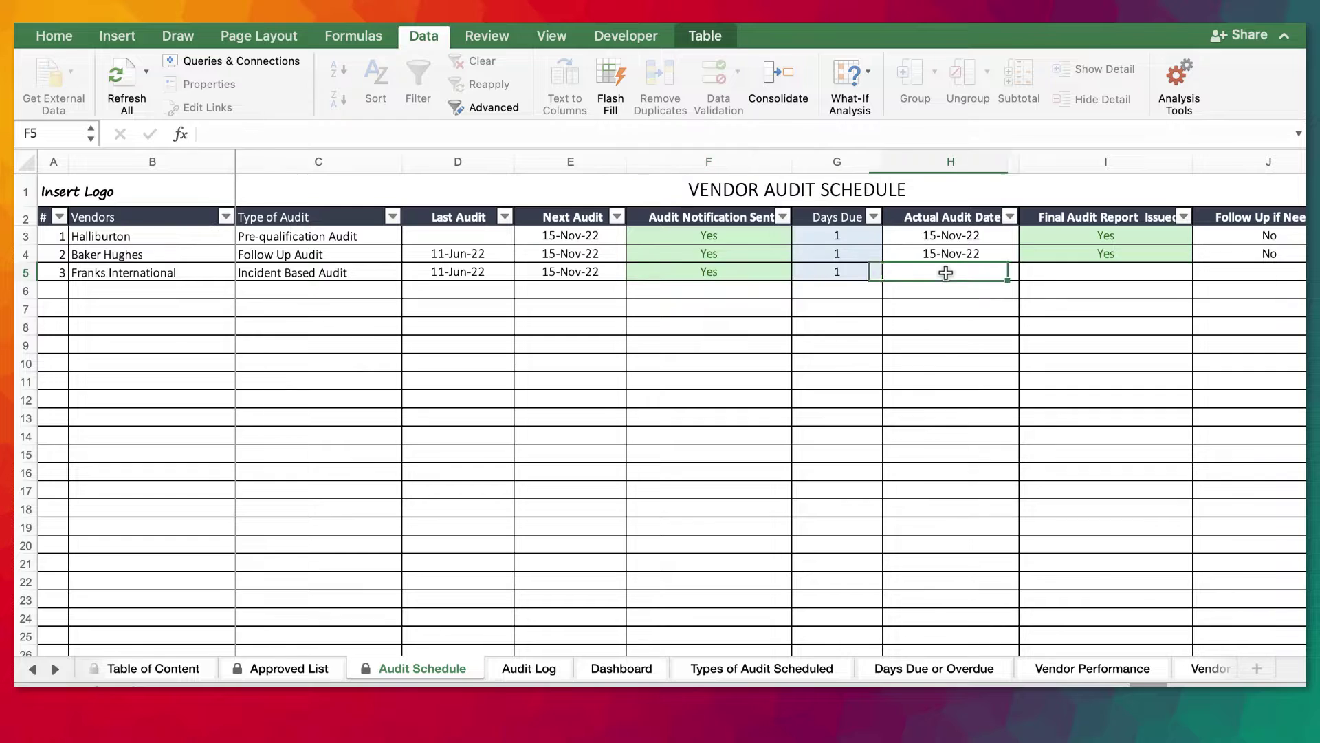
pyautogui.hotkey('ctrl', 'd')
pyautogui.hscroll(3, 941, 356)
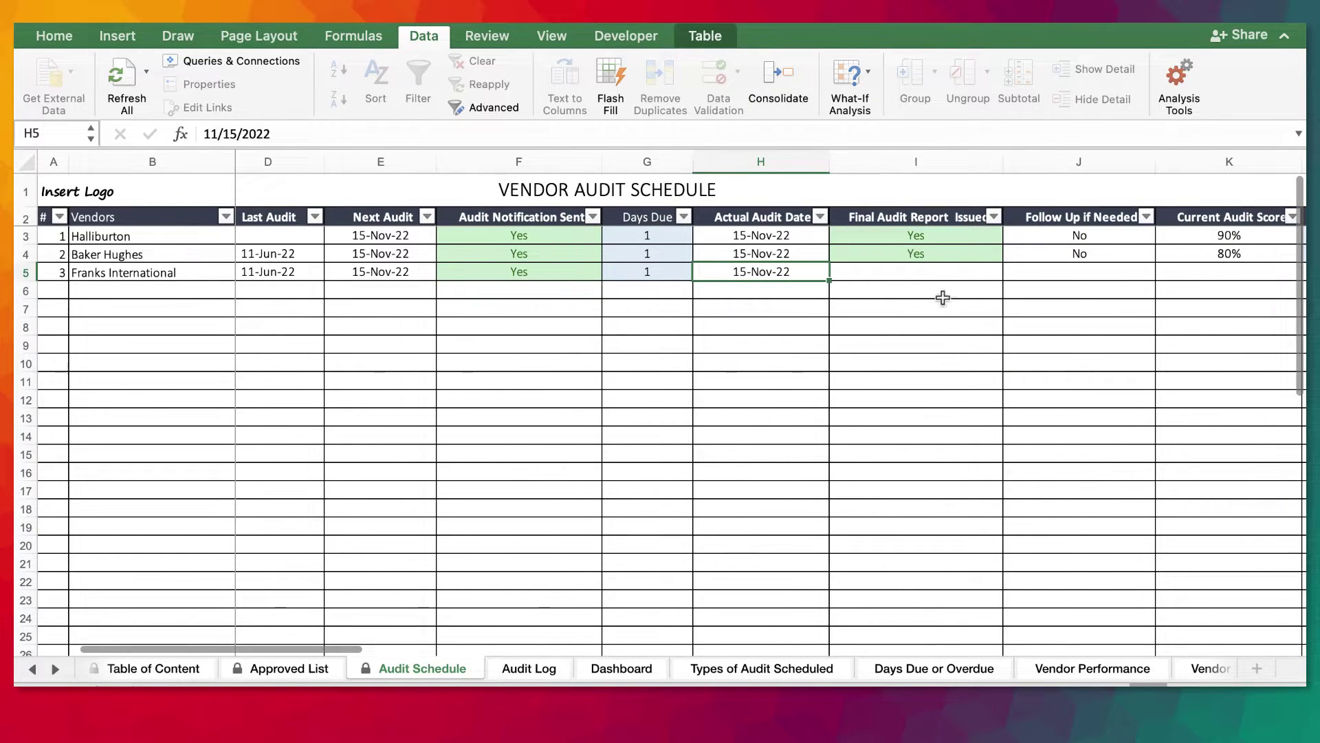
pyautogui.click(937, 273)
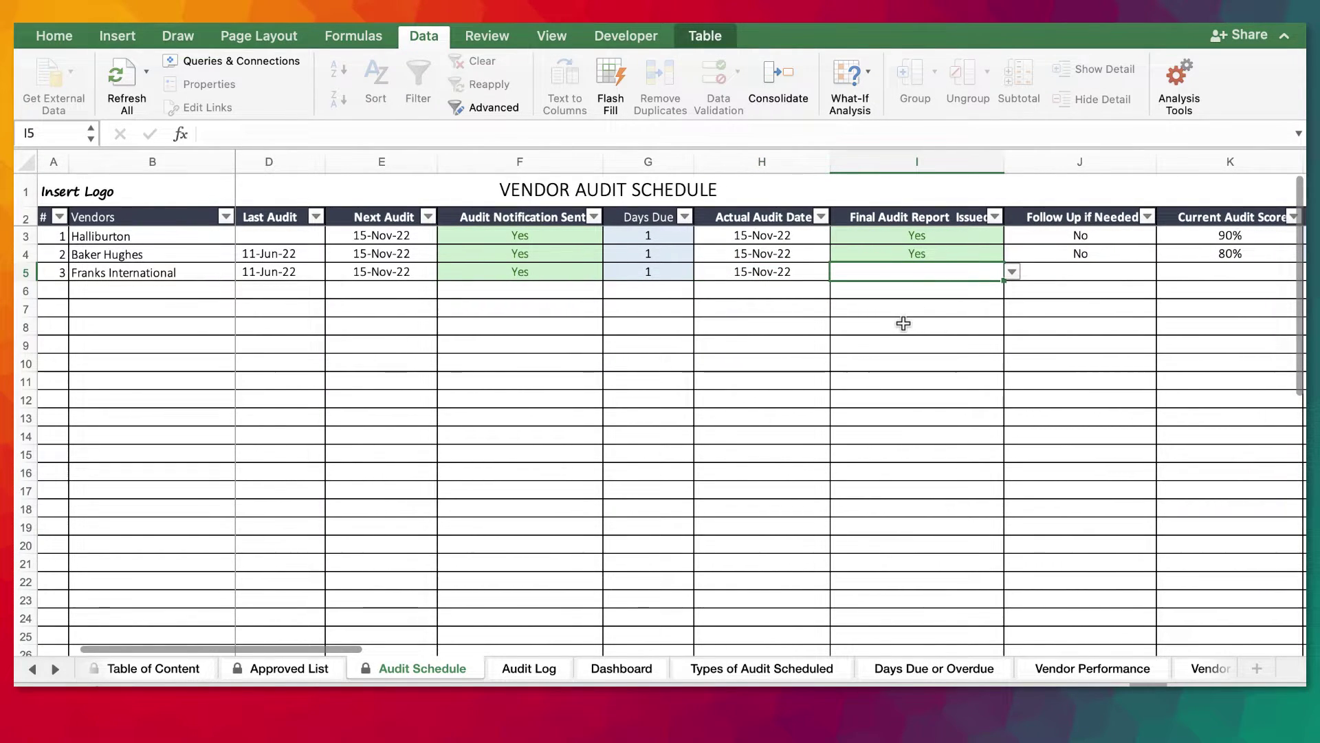
pyautogui.hotkey('ctrl', 'd')
# Set Franks International's follow-up to Yes and its audit score to 30%.
pyautogui.hscroll(3, 962, 336)
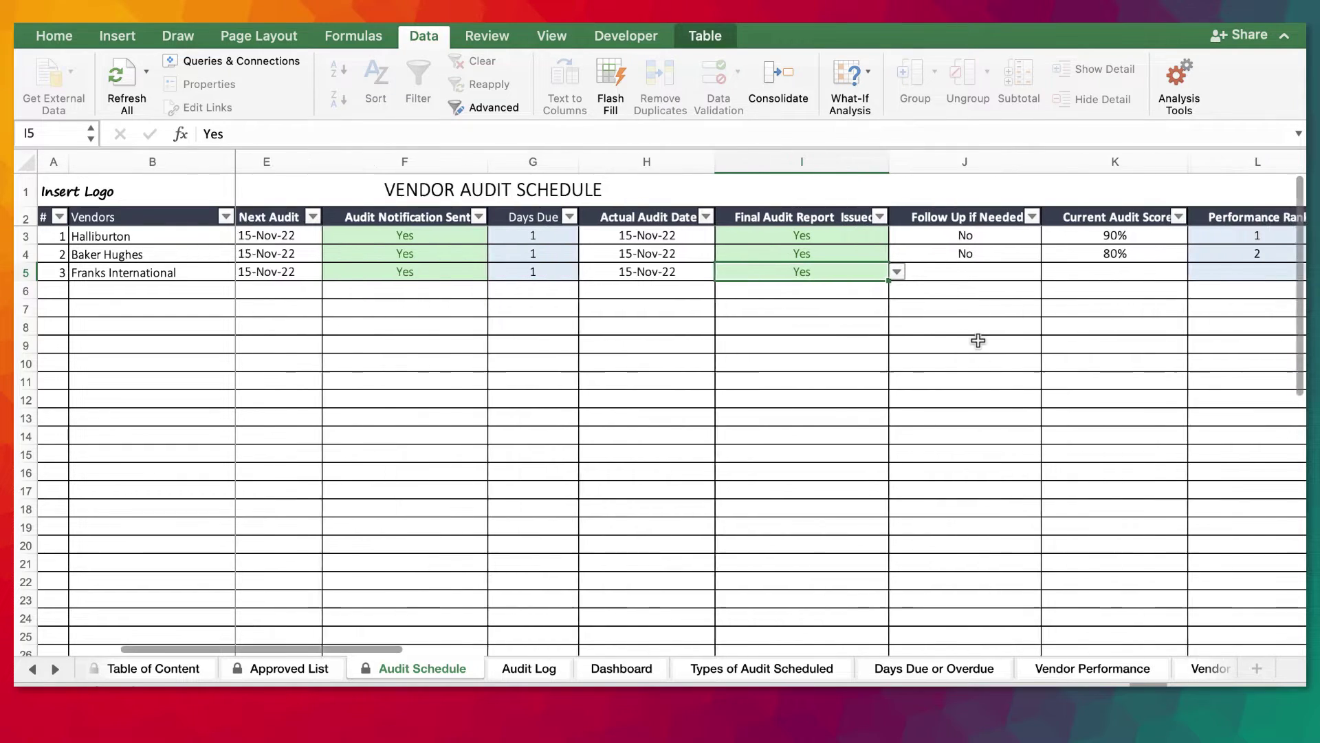
pyautogui.click(937, 271)
pyautogui.click(1019, 274)
pyautogui.click(874, 289)
pyautogui.hscroll(3, 810, 406)
pyautogui.hscroll(1, 810, 406)
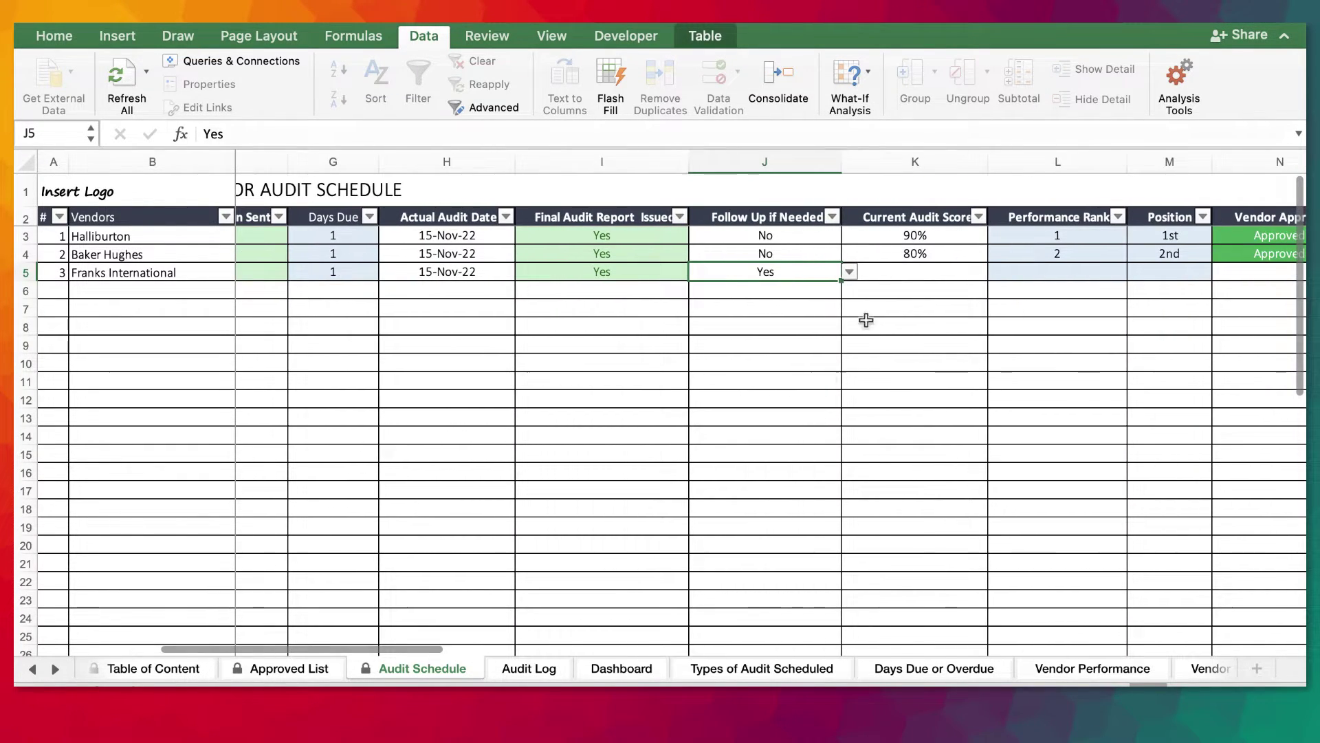
pyautogui.click(900, 269)
pyautogui.write('30')
pyautogui.press('Tab')
# Mark Franks International as Disqualified in the vendor approval column.
pyautogui.hscroll(5, 902, 271)
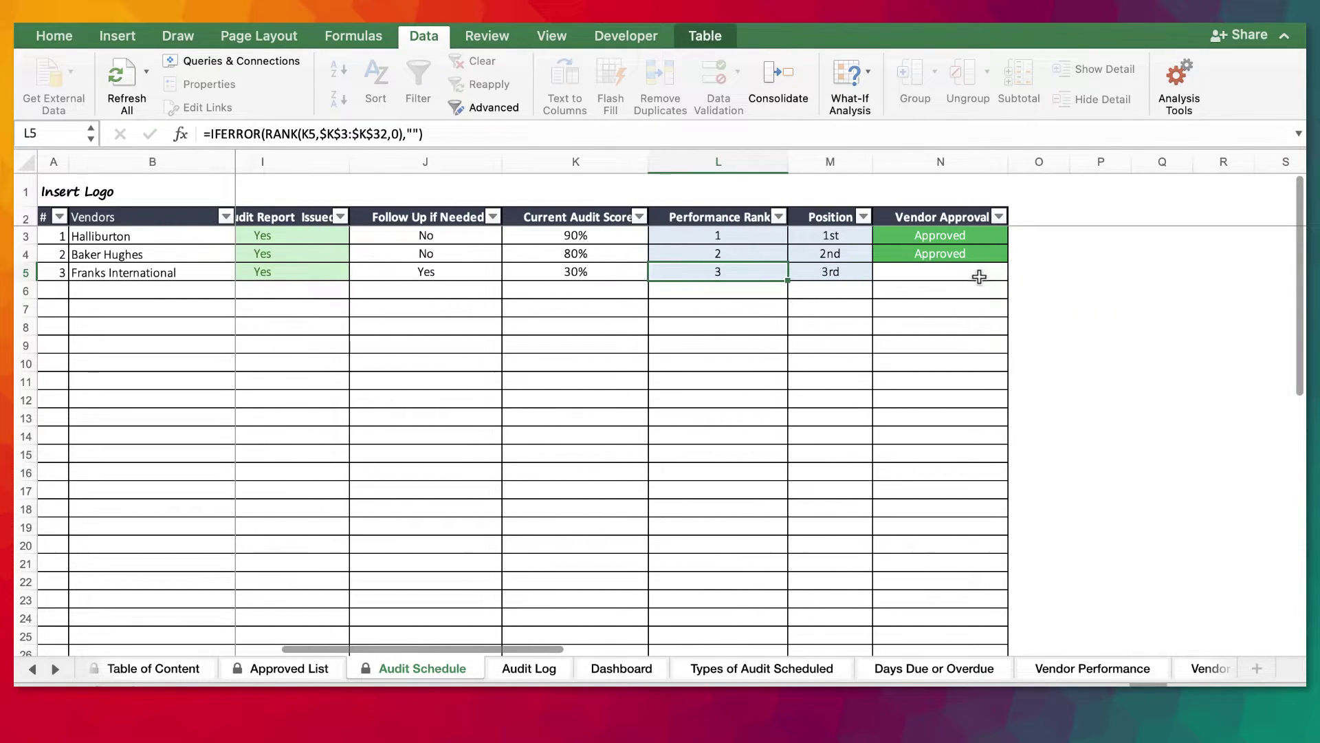
pyautogui.click(991, 273)
pyautogui.click(1014, 271)
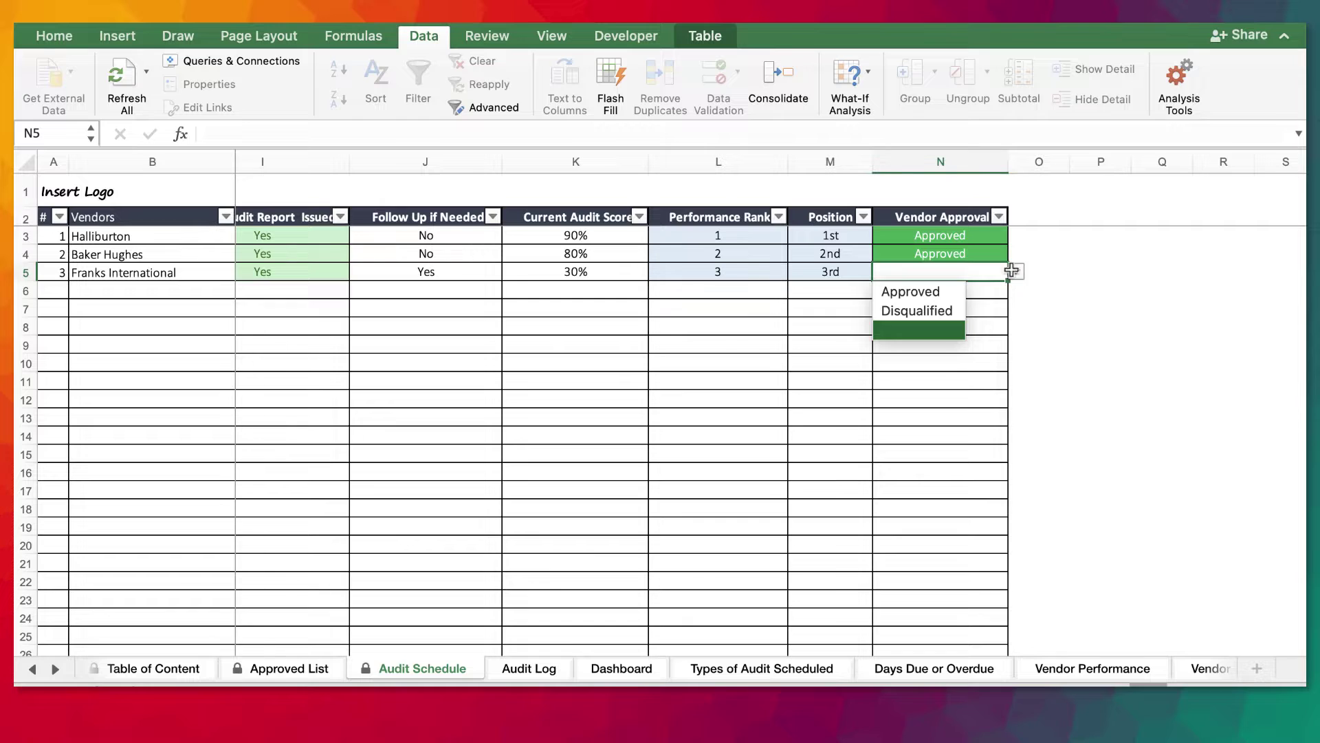
pyautogui.click(917, 310)
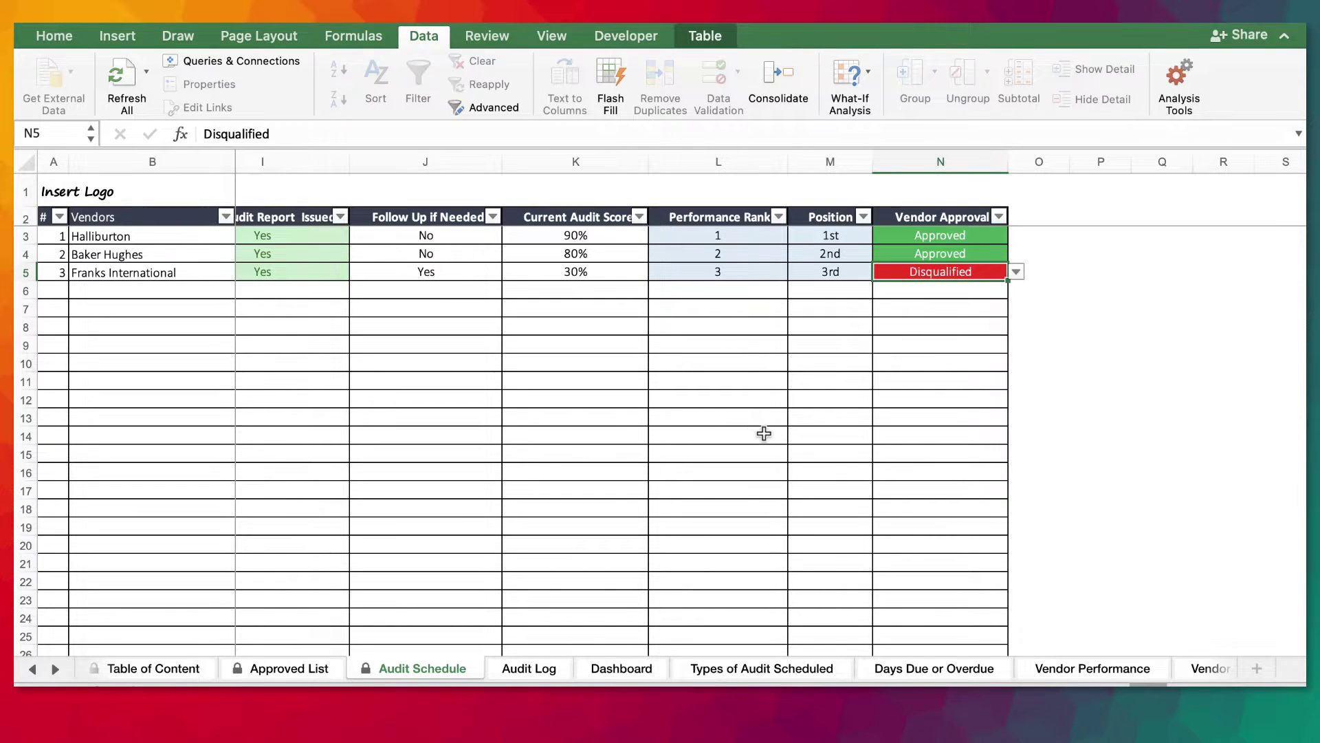
pyautogui.hscroll(-8, 764, 433)
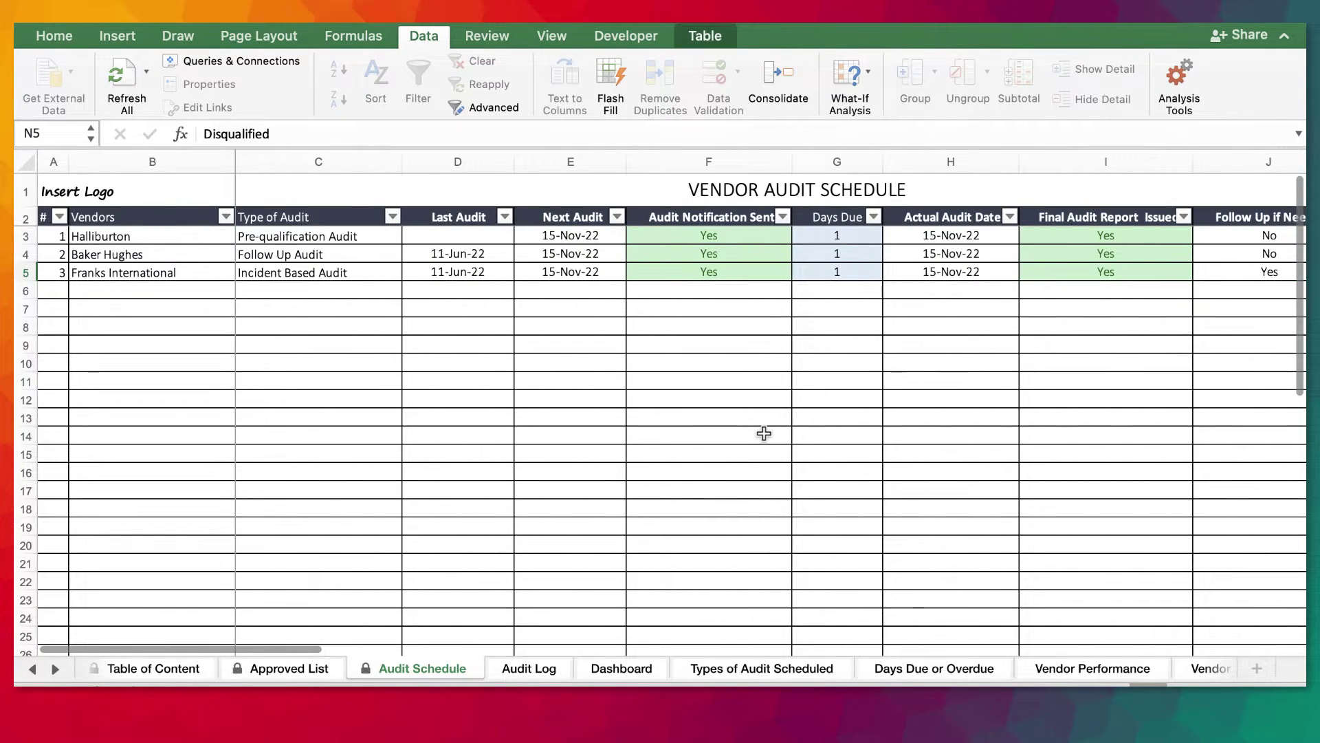
# Check the Audit Log, then Refresh All on the Dashboard and collapse the ribbon.
pyautogui.click(543, 670)
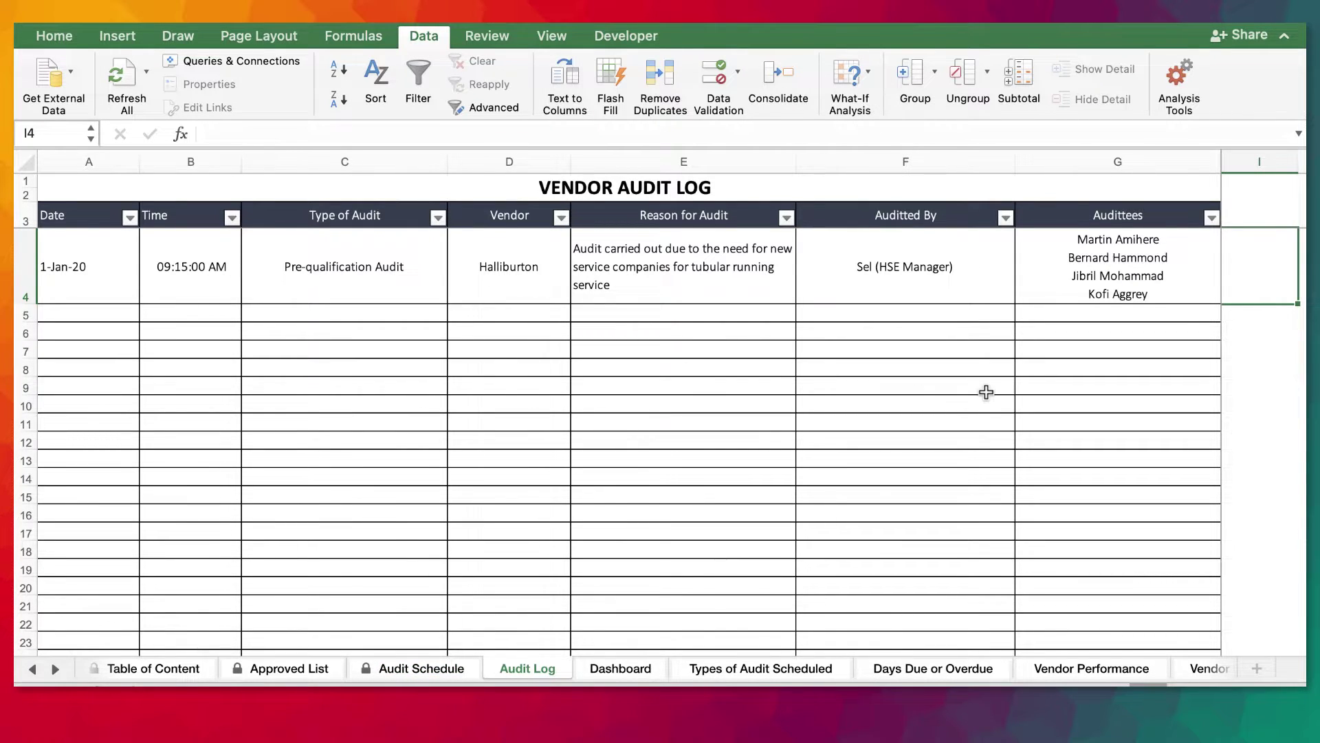
pyautogui.scroll(2, 986, 392)
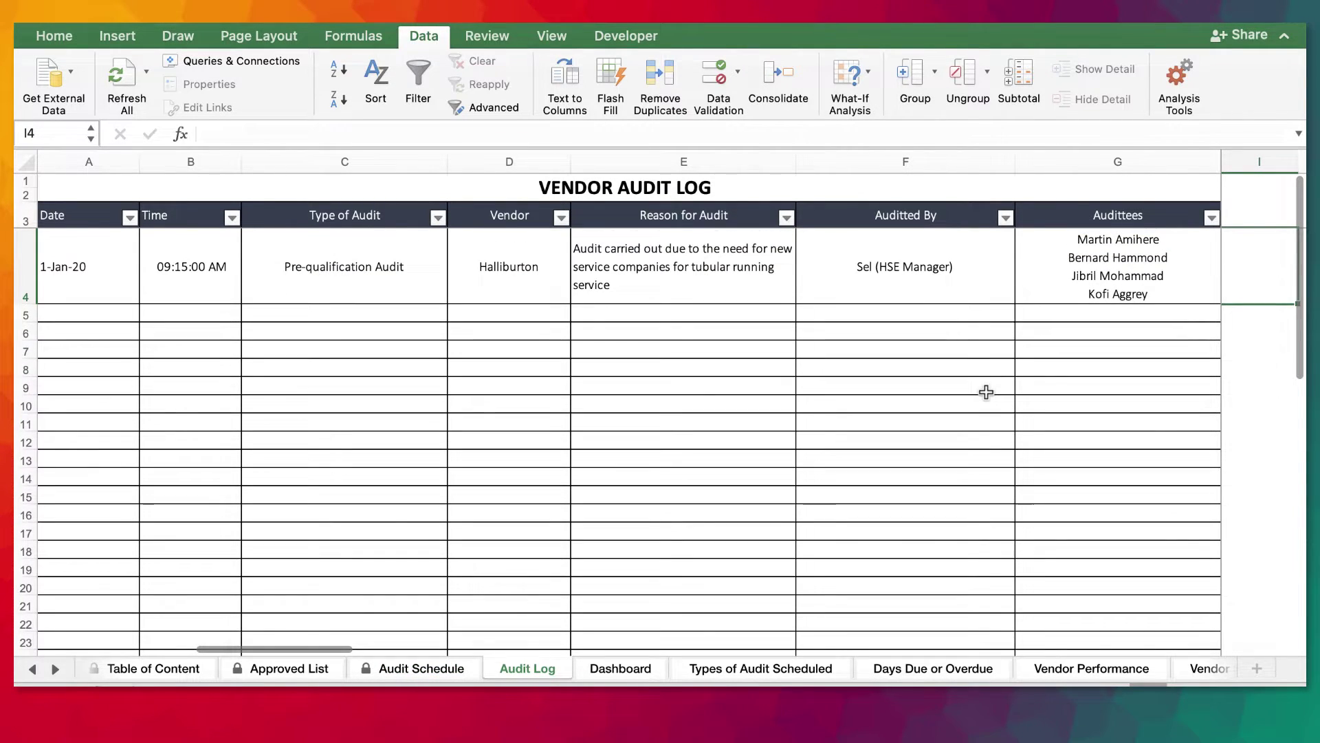
pyautogui.click(614, 667)
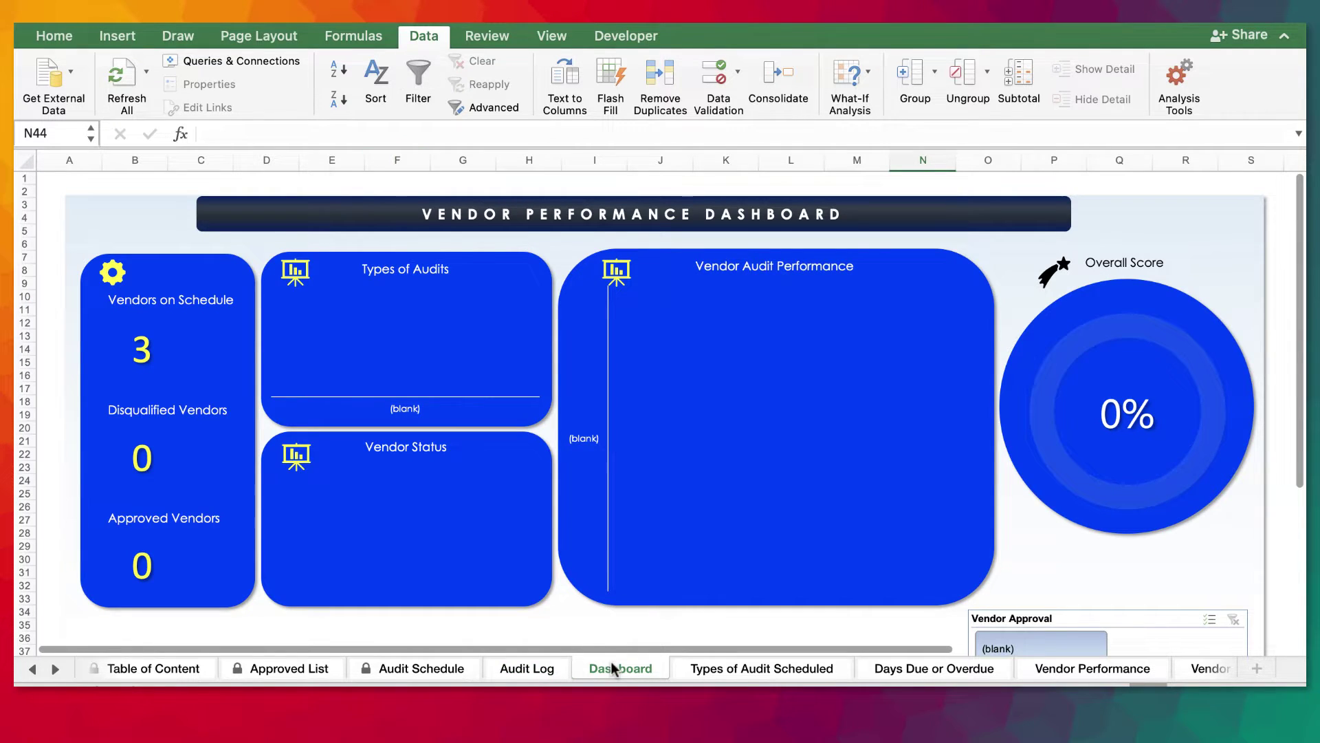
pyautogui.click(133, 74)
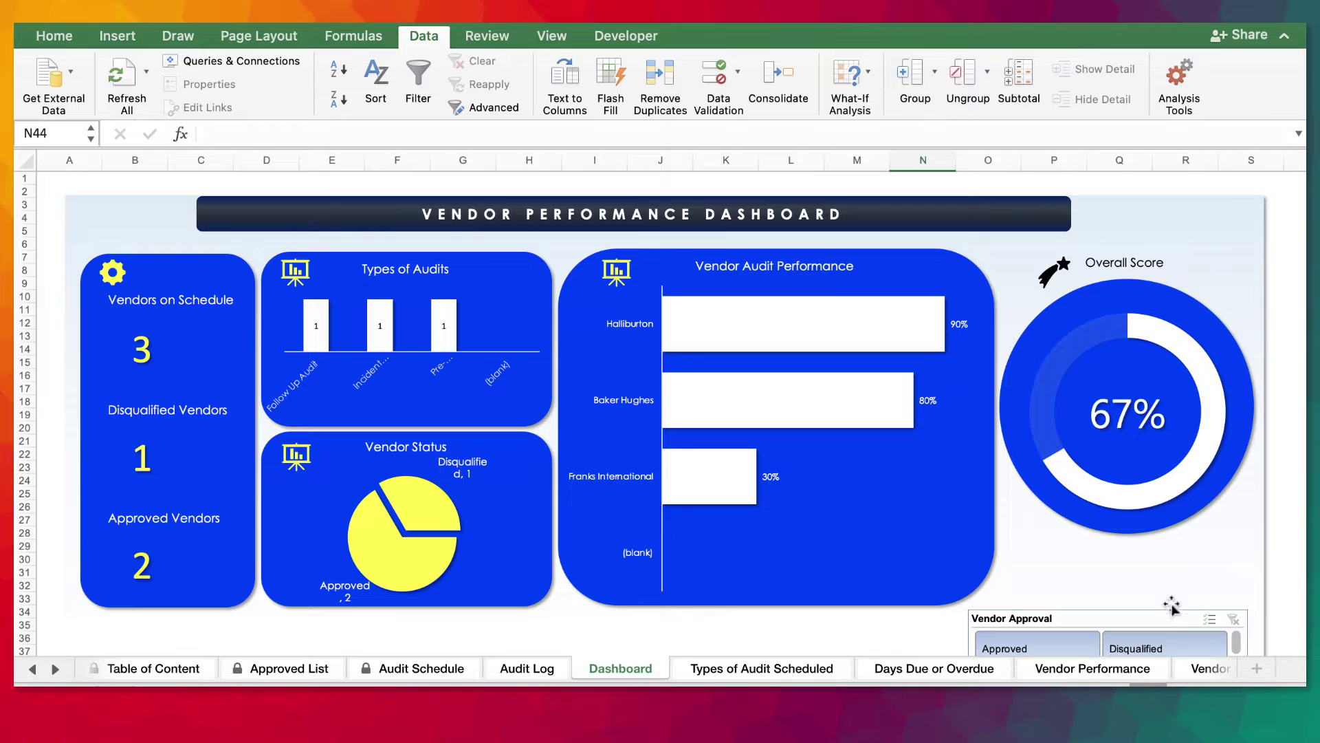
pyautogui.click(1288, 36)
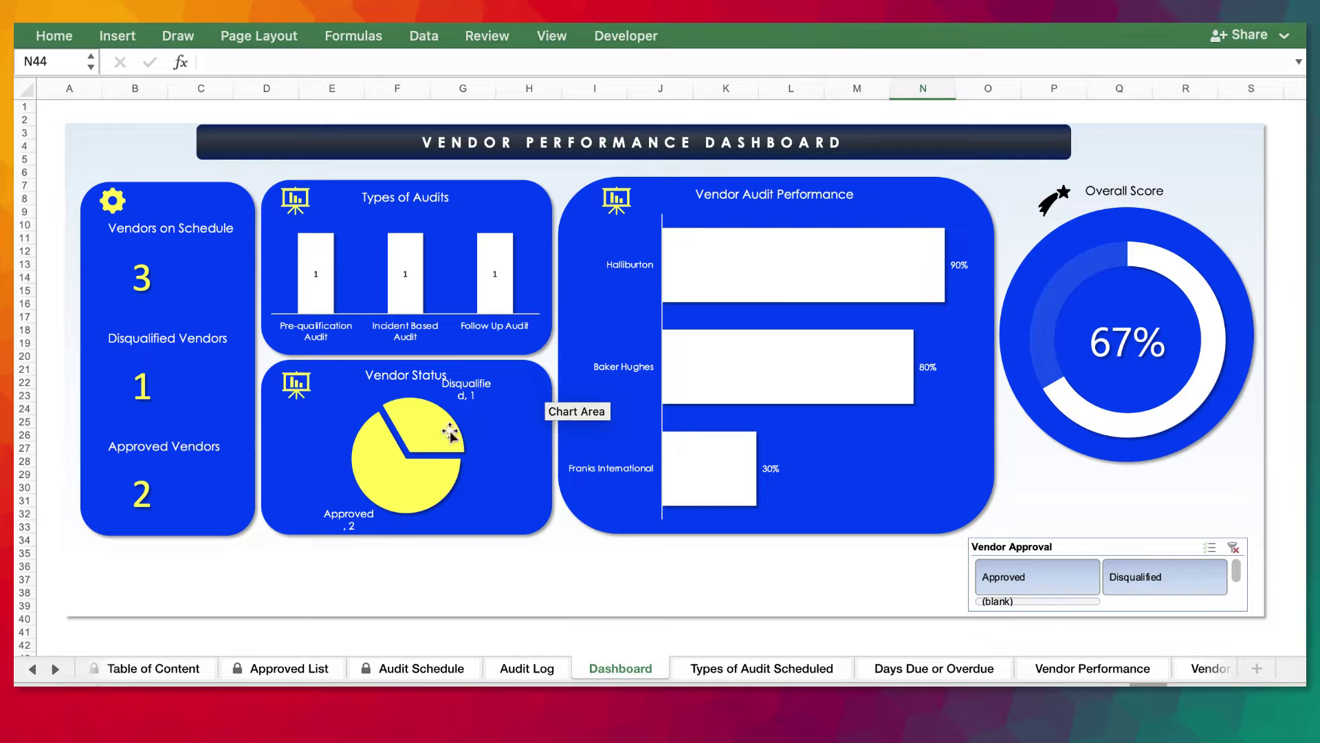
# Give the Vendor Status pie's Approved slice a white fill and close the Format Data Point pane.
pyautogui.click(396, 491)
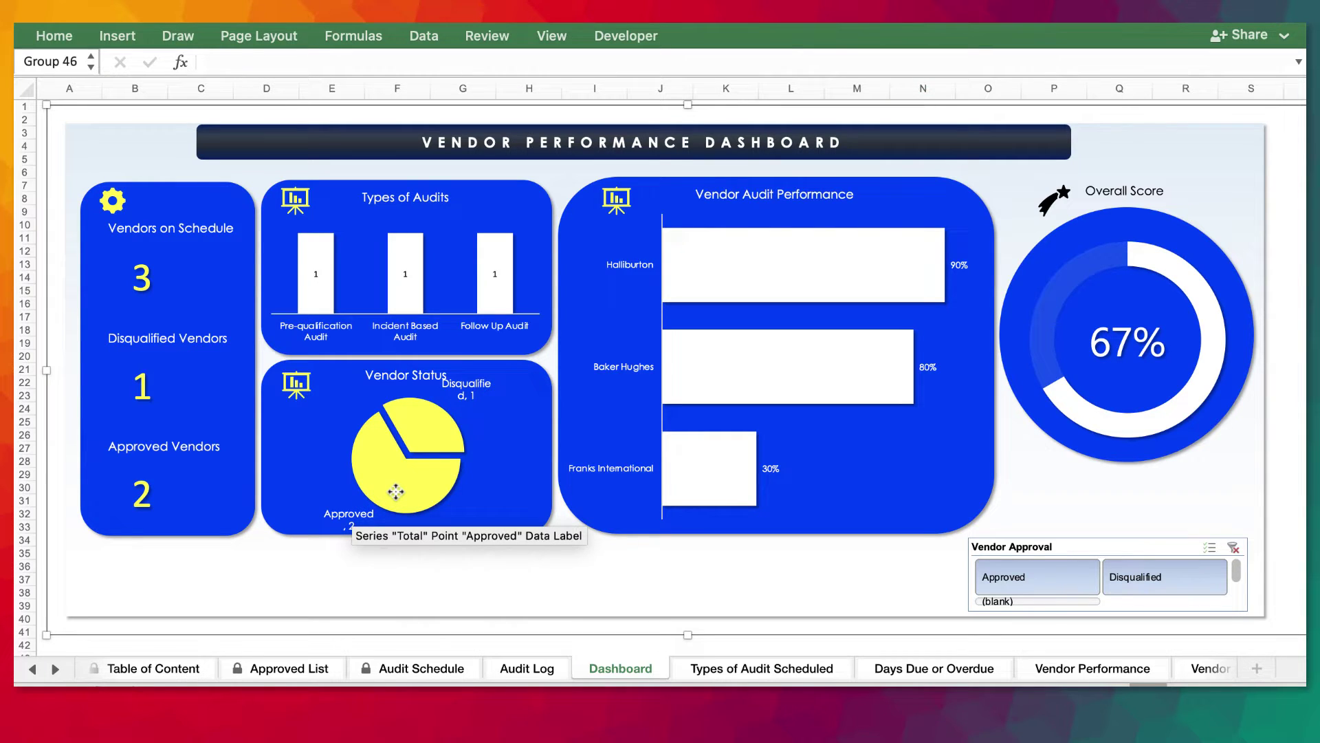
pyautogui.doubleClick(396, 493)
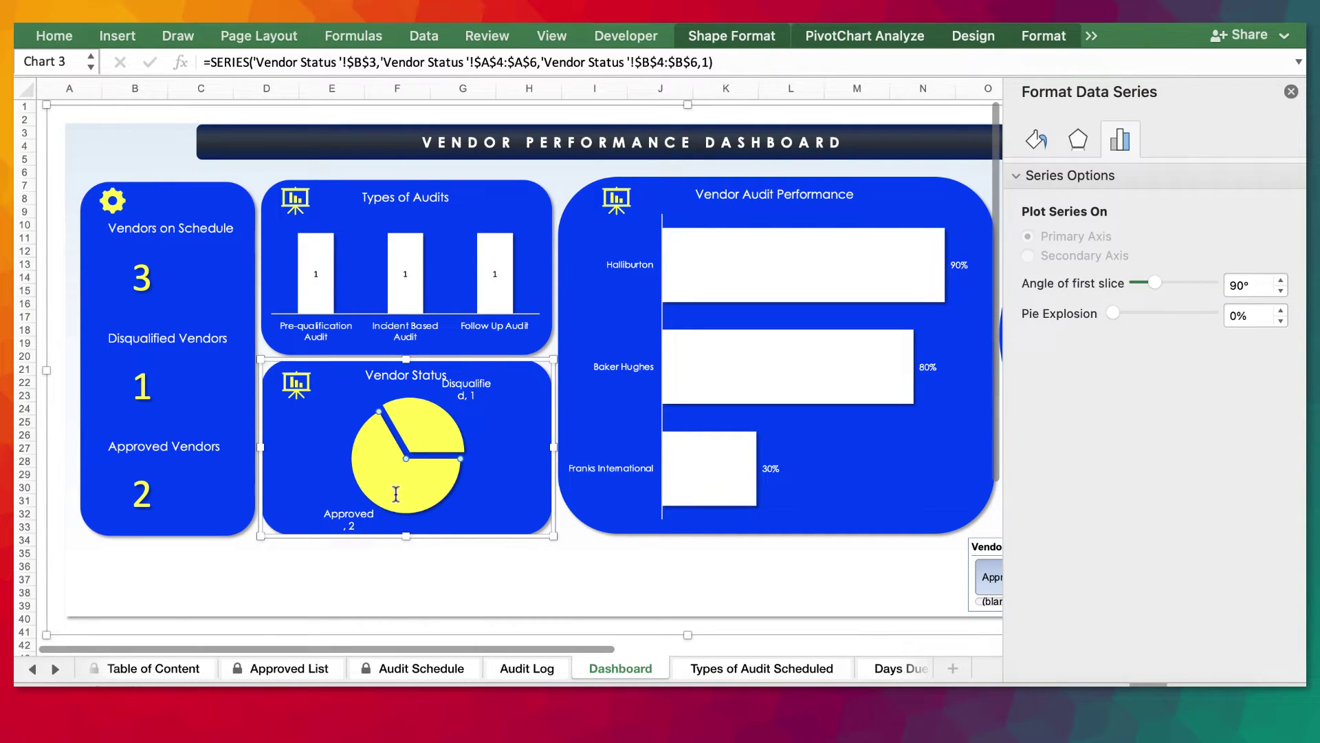
pyautogui.click(397, 494)
pyautogui.click(53, 36)
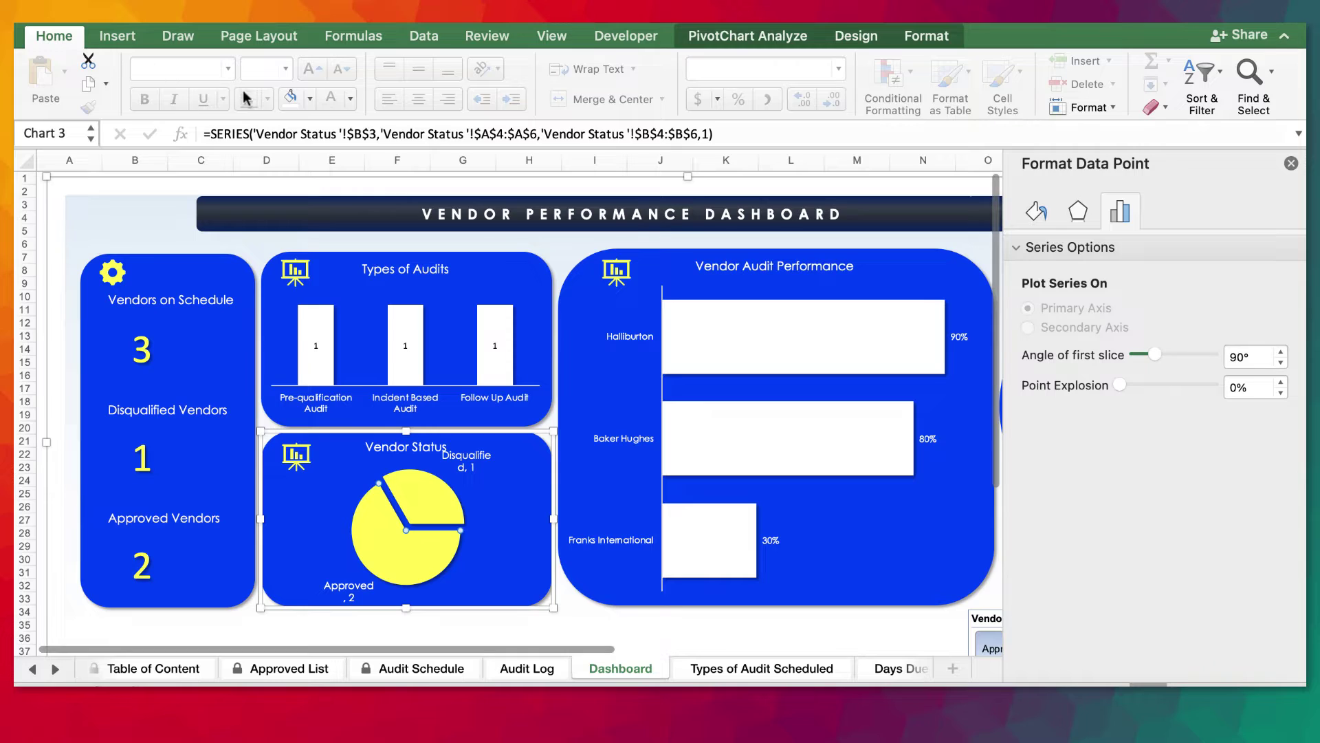
pyautogui.click(289, 103)
pyautogui.click(1291, 163)
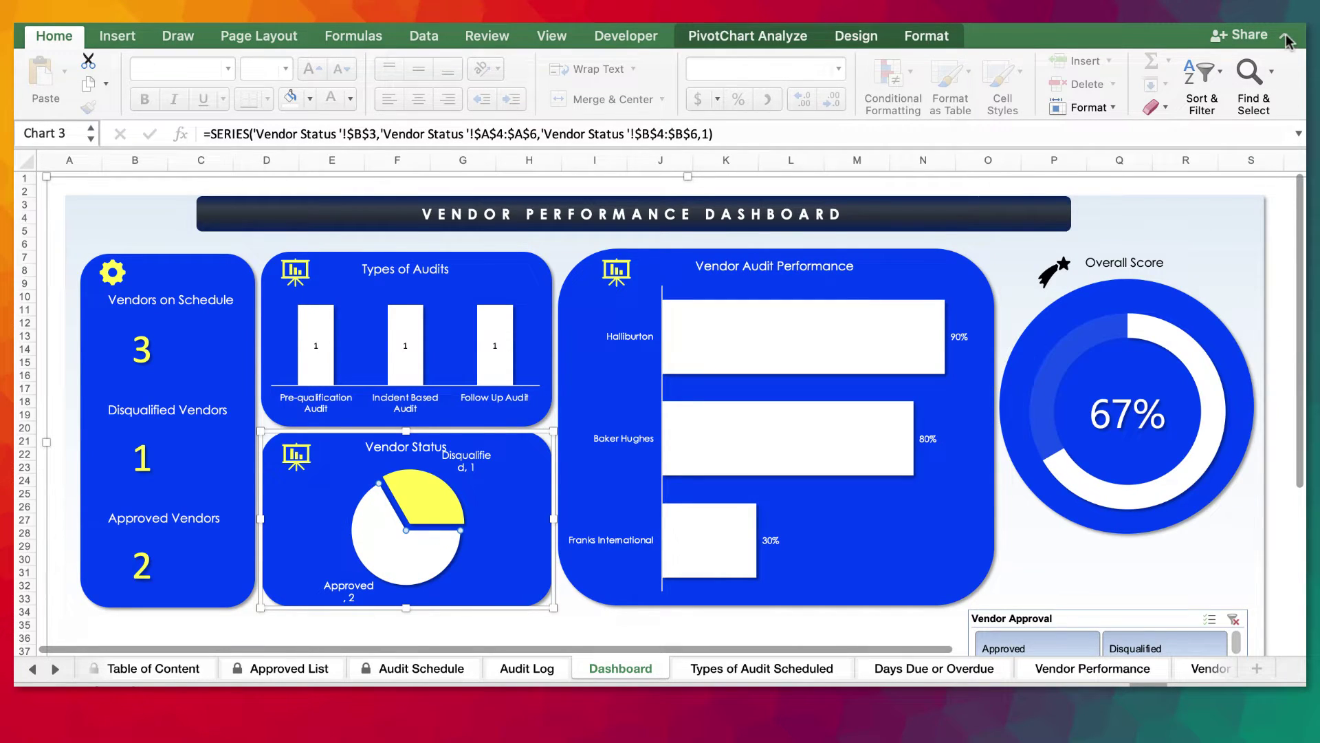
pyautogui.click(1285, 35)
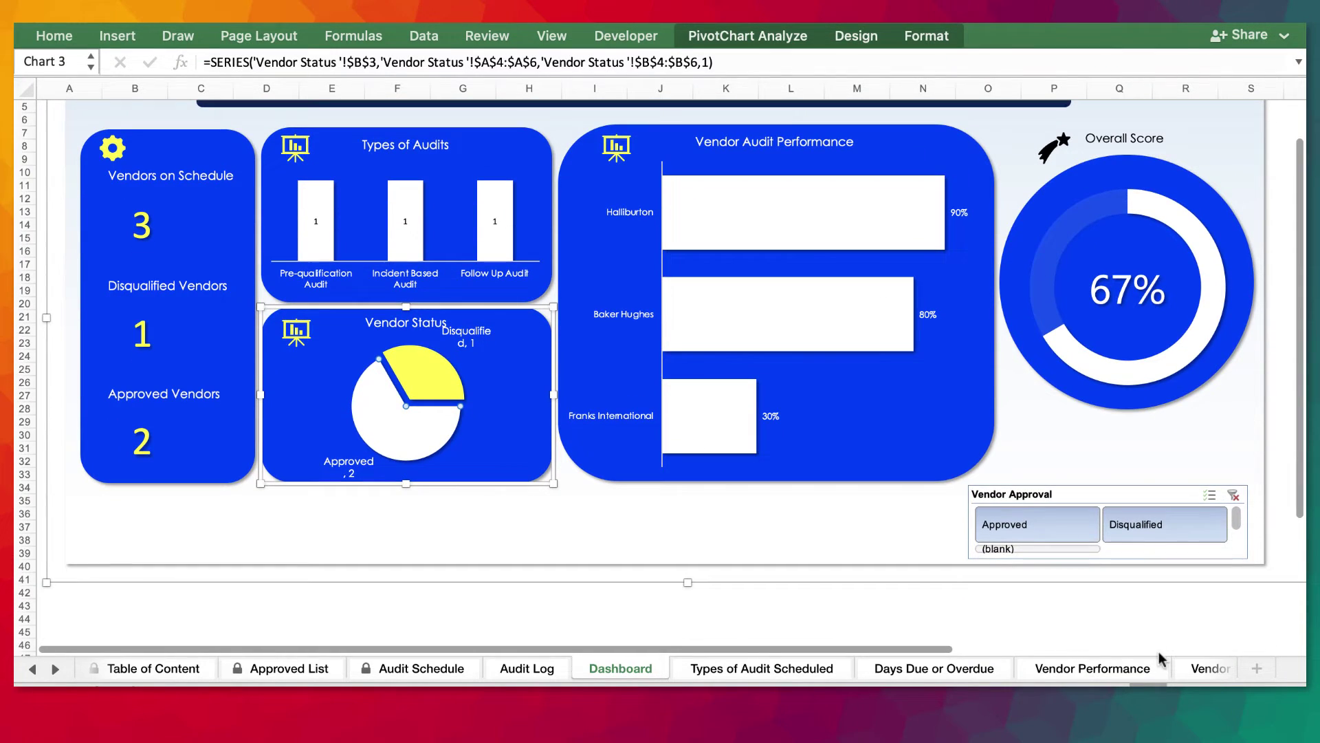
pyautogui.click(1016, 610)
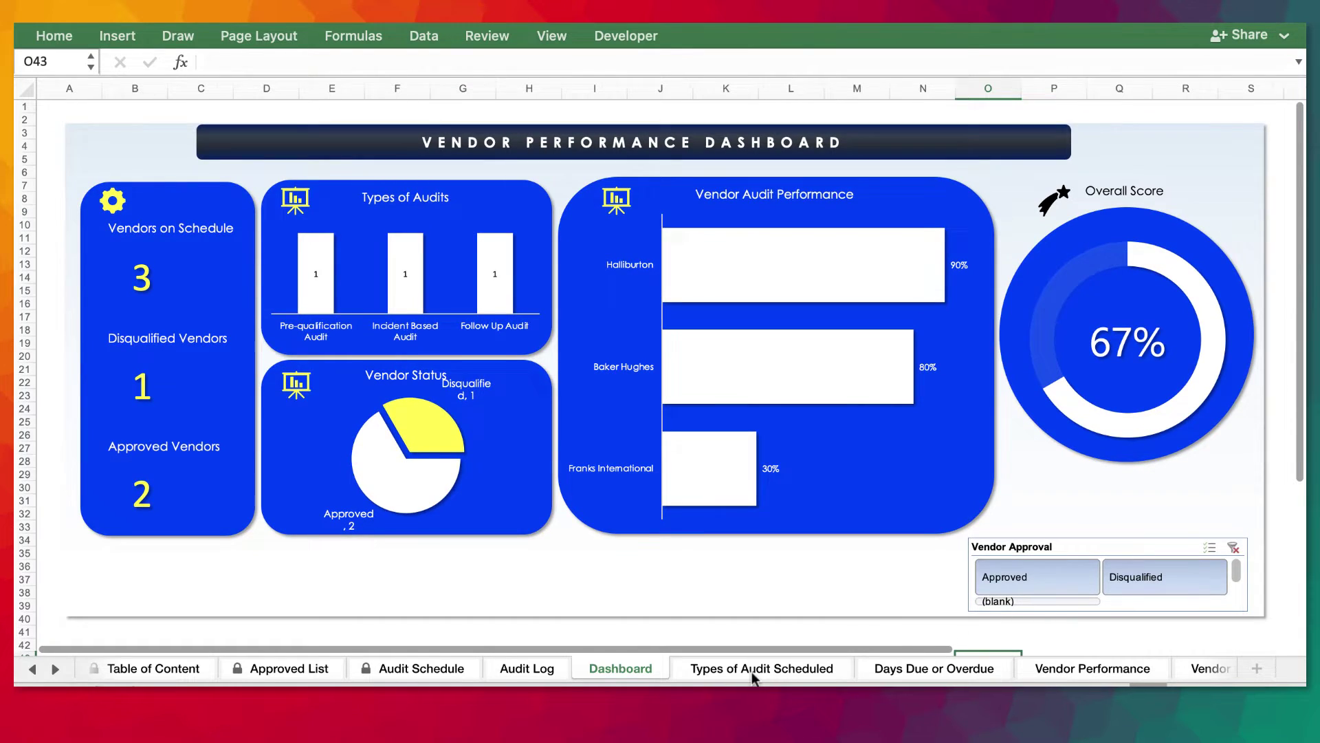
# Review the report sheets from Types of Audit Scheduled through Vendor Ranking & Rating.
pyautogui.click(753, 674)
pyautogui.click(944, 671)
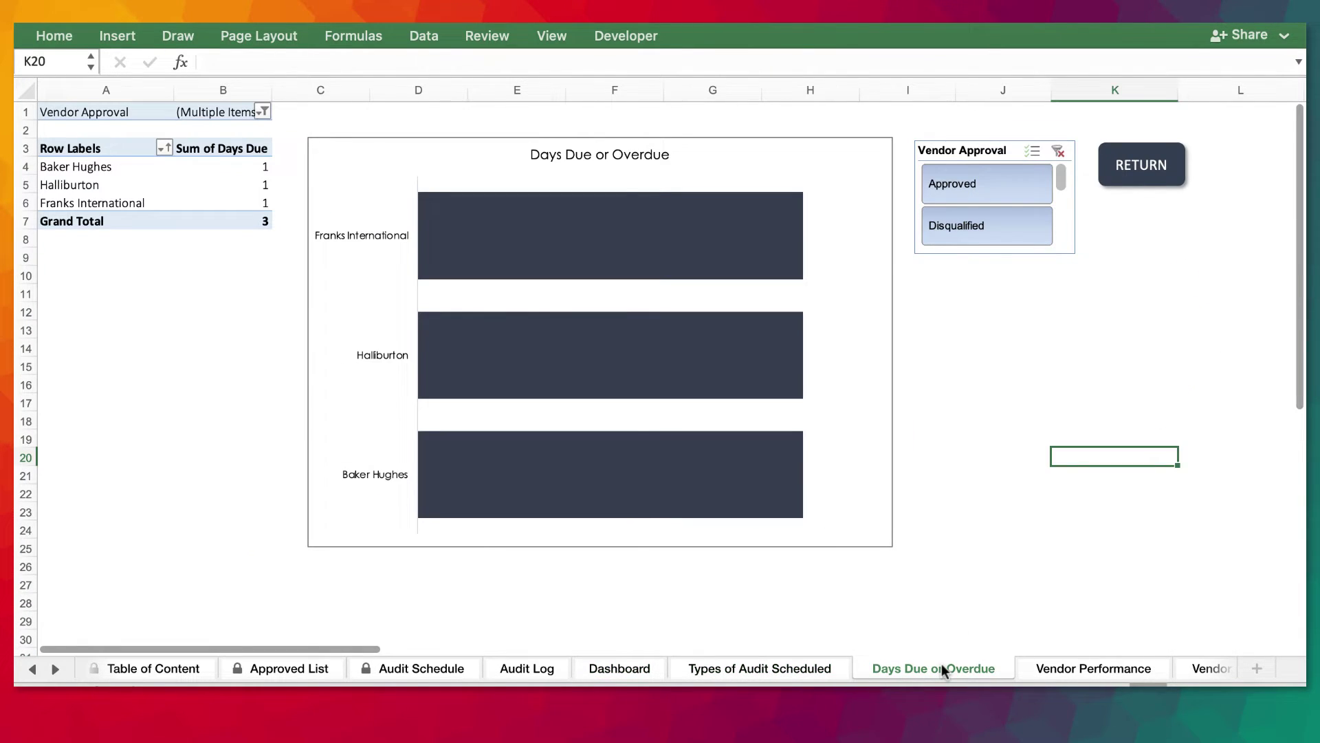
pyautogui.click(1061, 673)
pyautogui.click(55, 669)
pyautogui.click(55, 669)
pyautogui.click(824, 670)
pyautogui.click(922, 671)
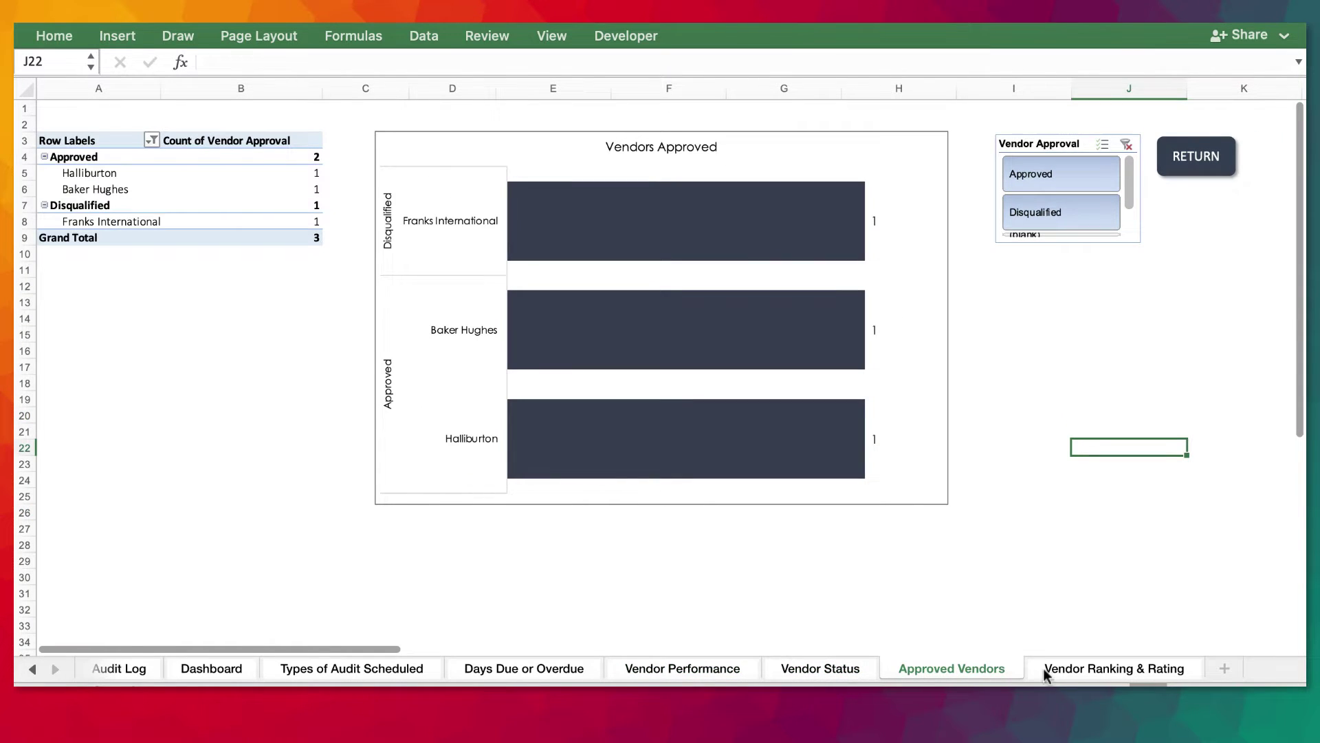
pyautogui.click(1031, 670)
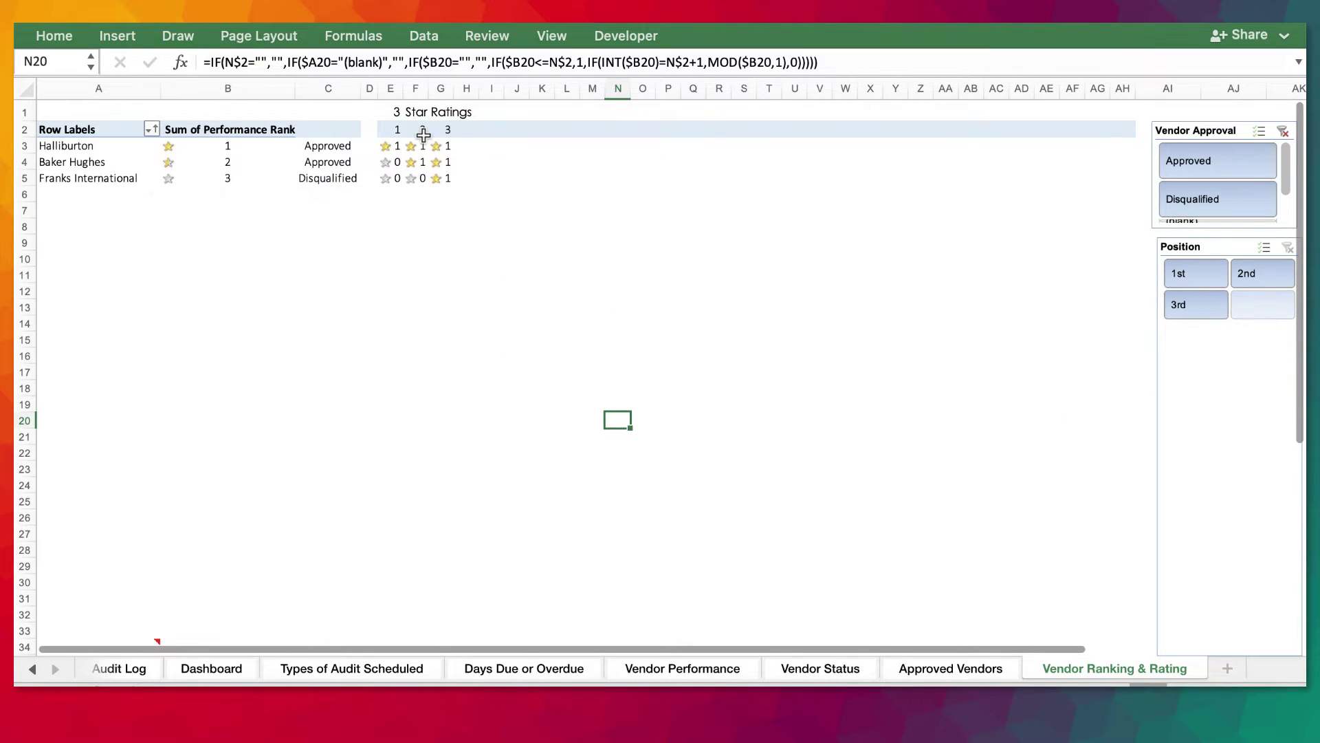
pyautogui.click(392, 112)
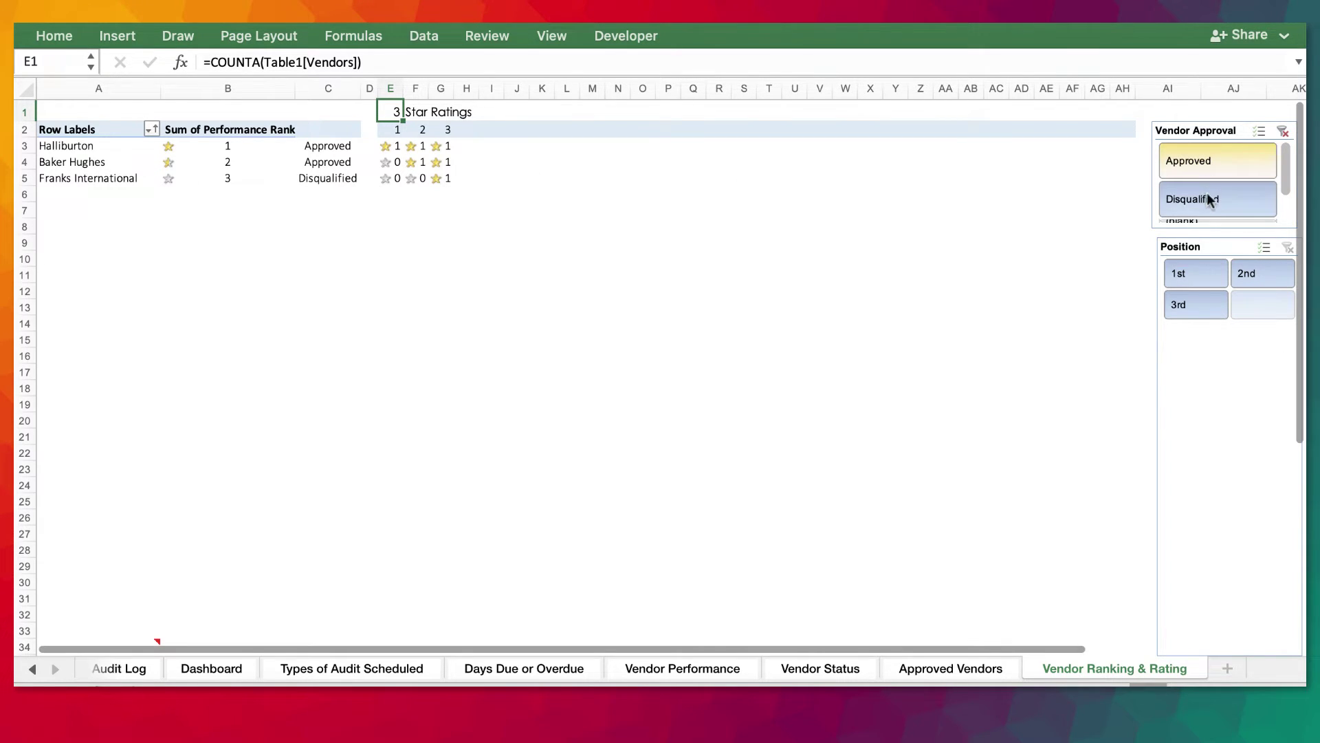
# Step back through the sheets to the Table of Content sheet.
pyautogui.click(32, 669)
pyautogui.click(32, 669)
pyautogui.click(1059, 676)
pyautogui.click(929, 673)
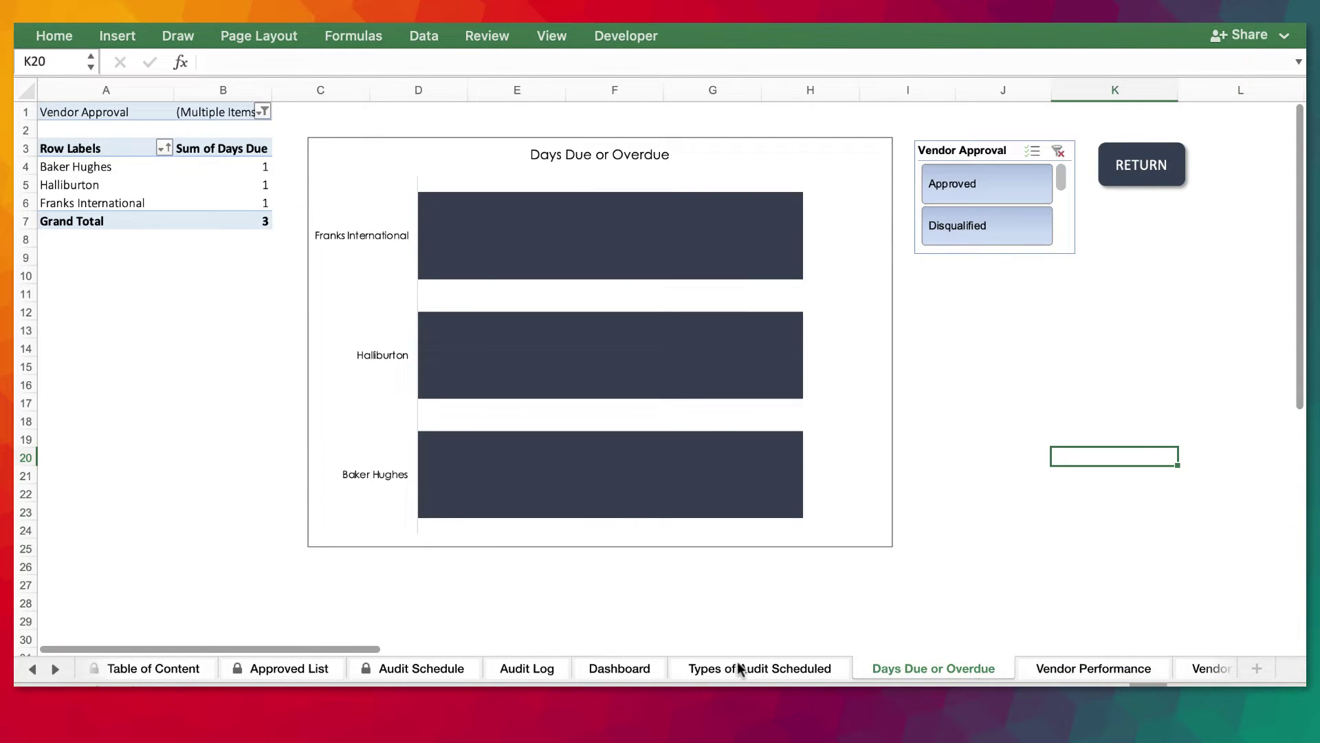
pyautogui.click(740, 672)
pyautogui.click(606, 670)
pyautogui.click(499, 672)
pyautogui.click(386, 672)
pyautogui.click(286, 672)
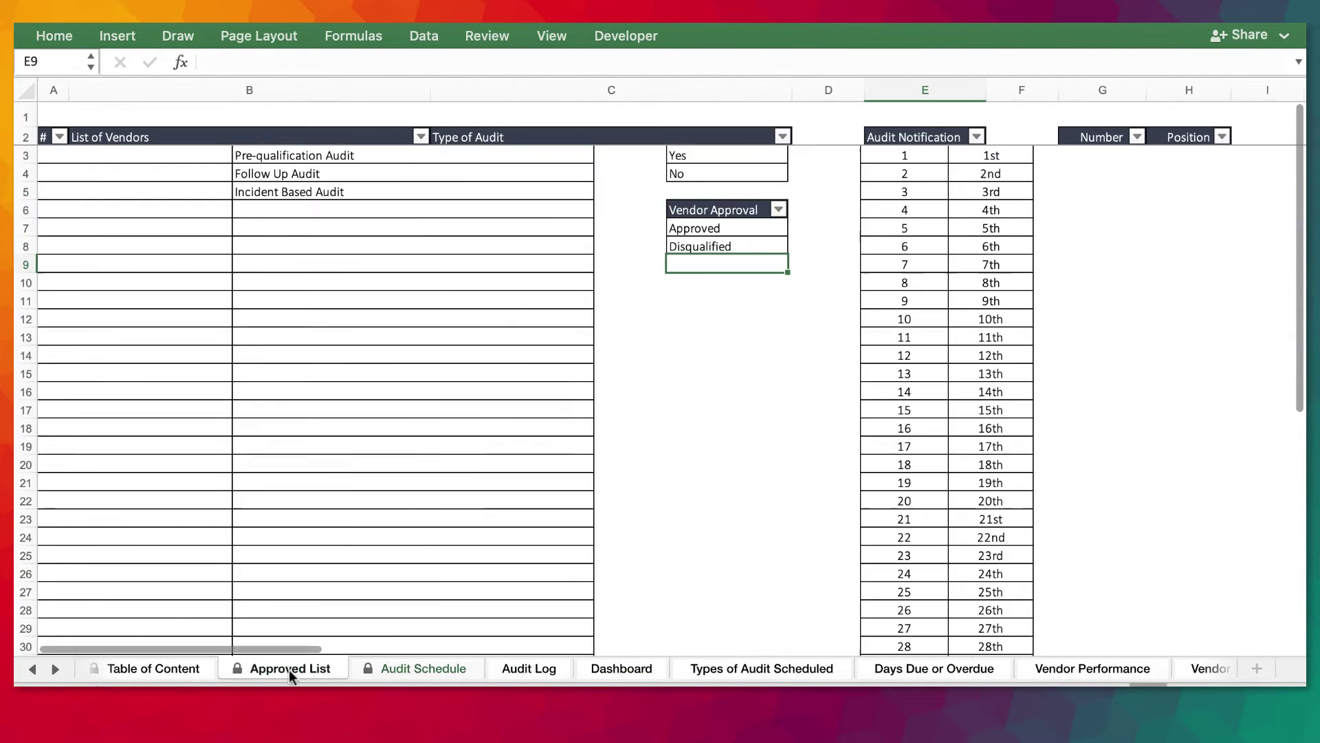
pyautogui.click(120, 672)
pyautogui.click(33, 669)
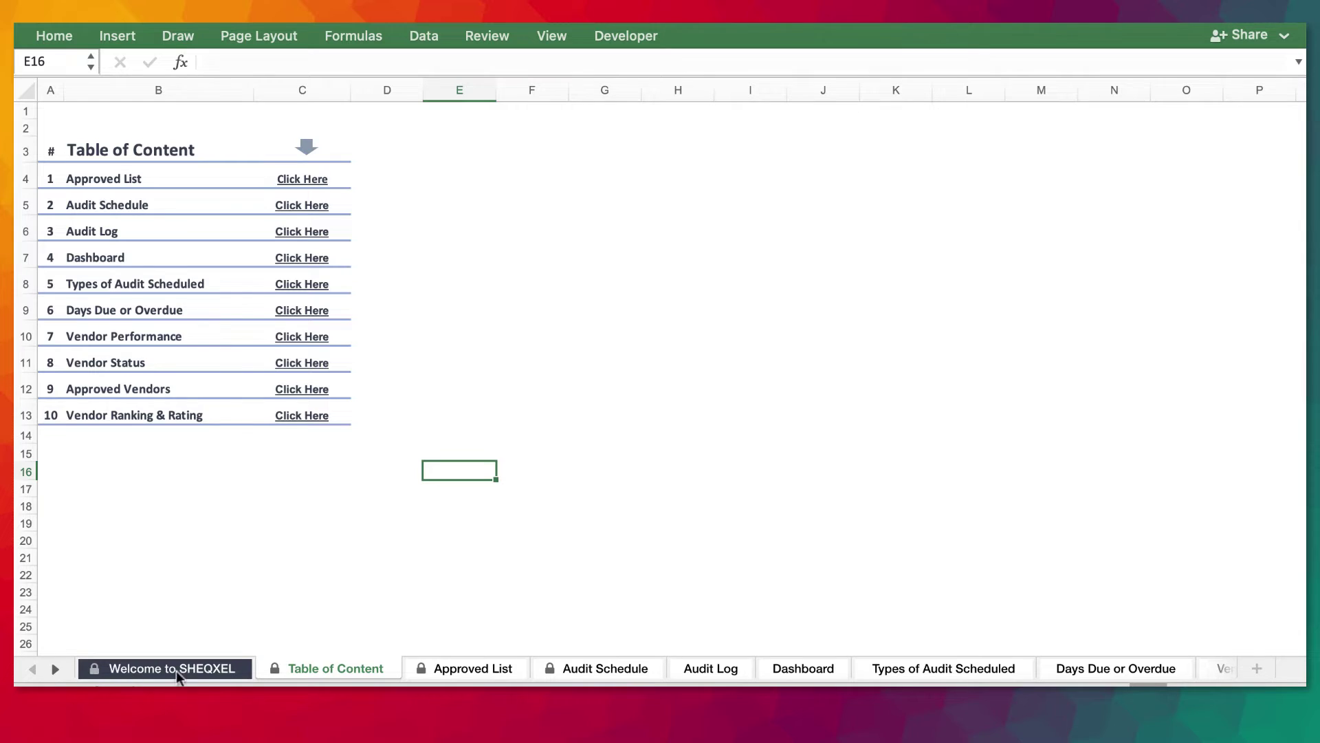
# Open the Welcome to SHEQXEL sheet, then switch to the SHEQXEL website in Safari.
pyautogui.click(199, 672)
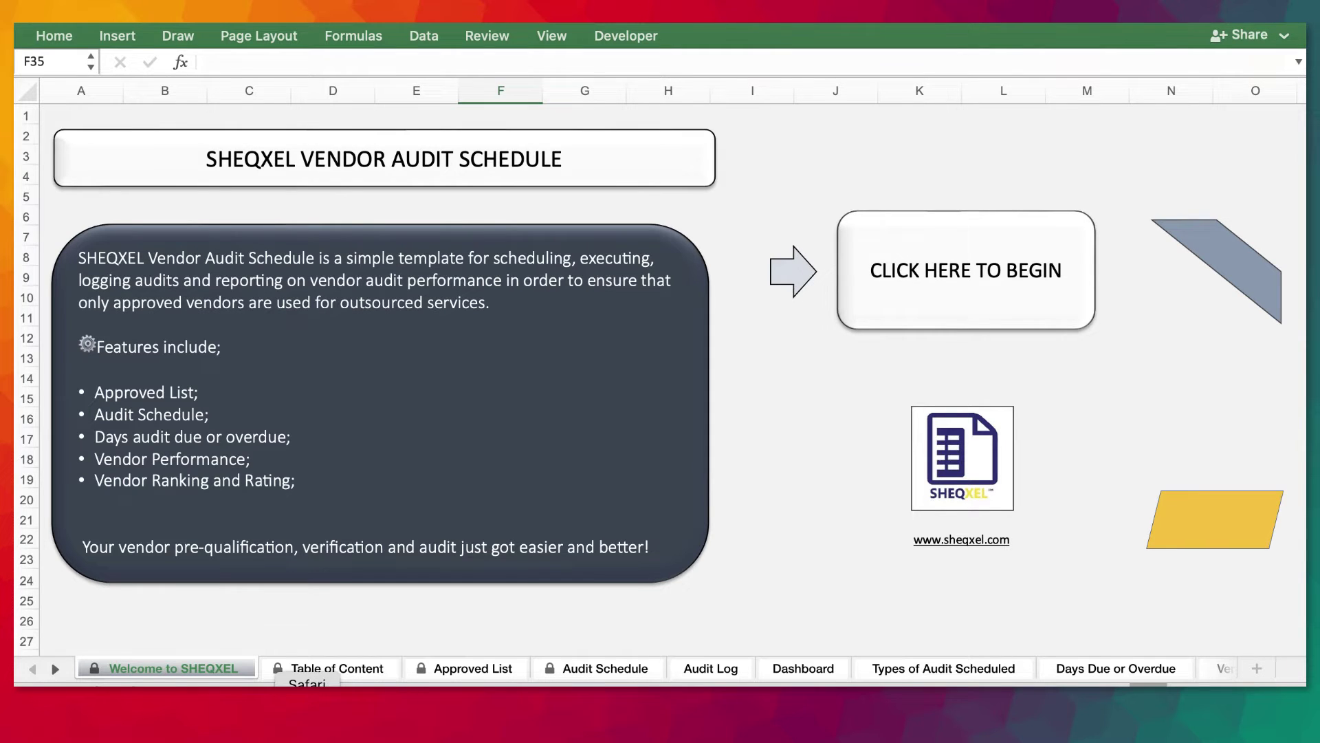
pyautogui.click(307, 694)
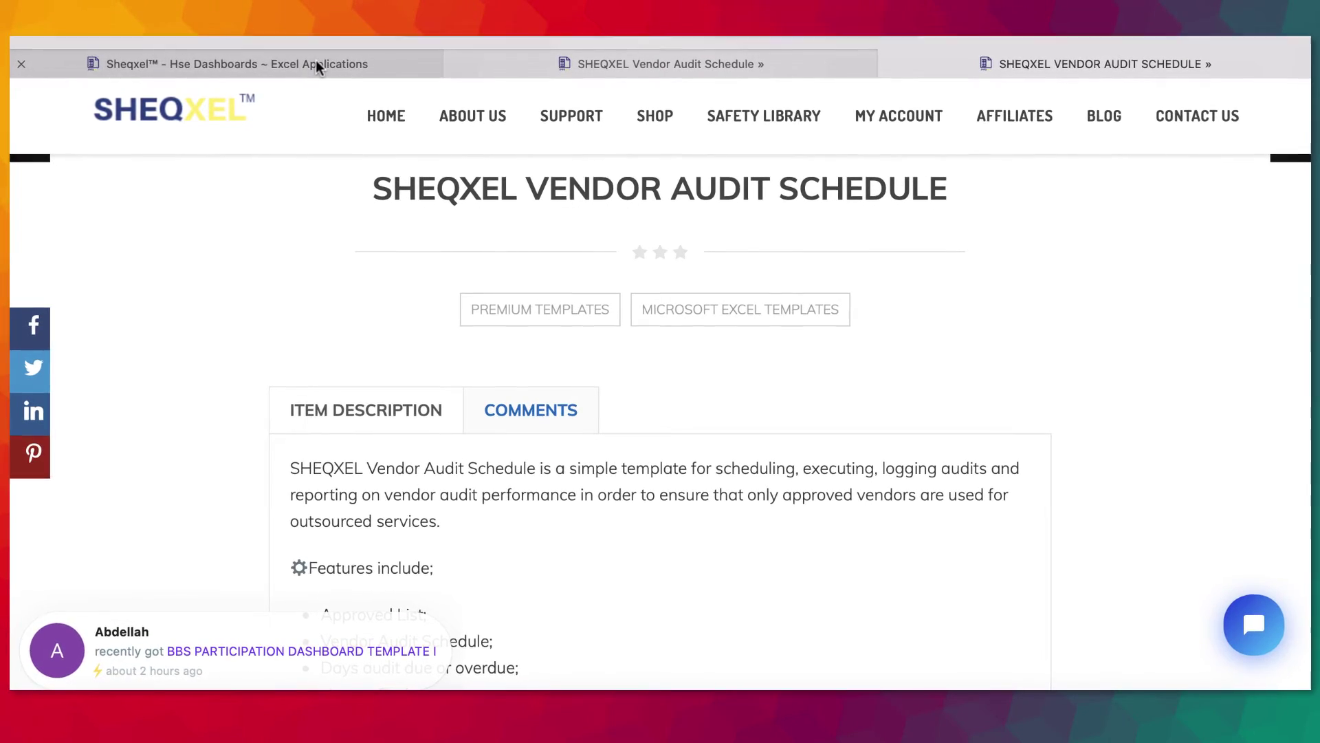
# Scroll the Sheqxel product list, then go to the SHEQXEL Vendor Audit Schedule page.
pyautogui.click(320, 63)
pyautogui.scroll(-5, 985, 380)
pyautogui.scroll(10, 990, 386)
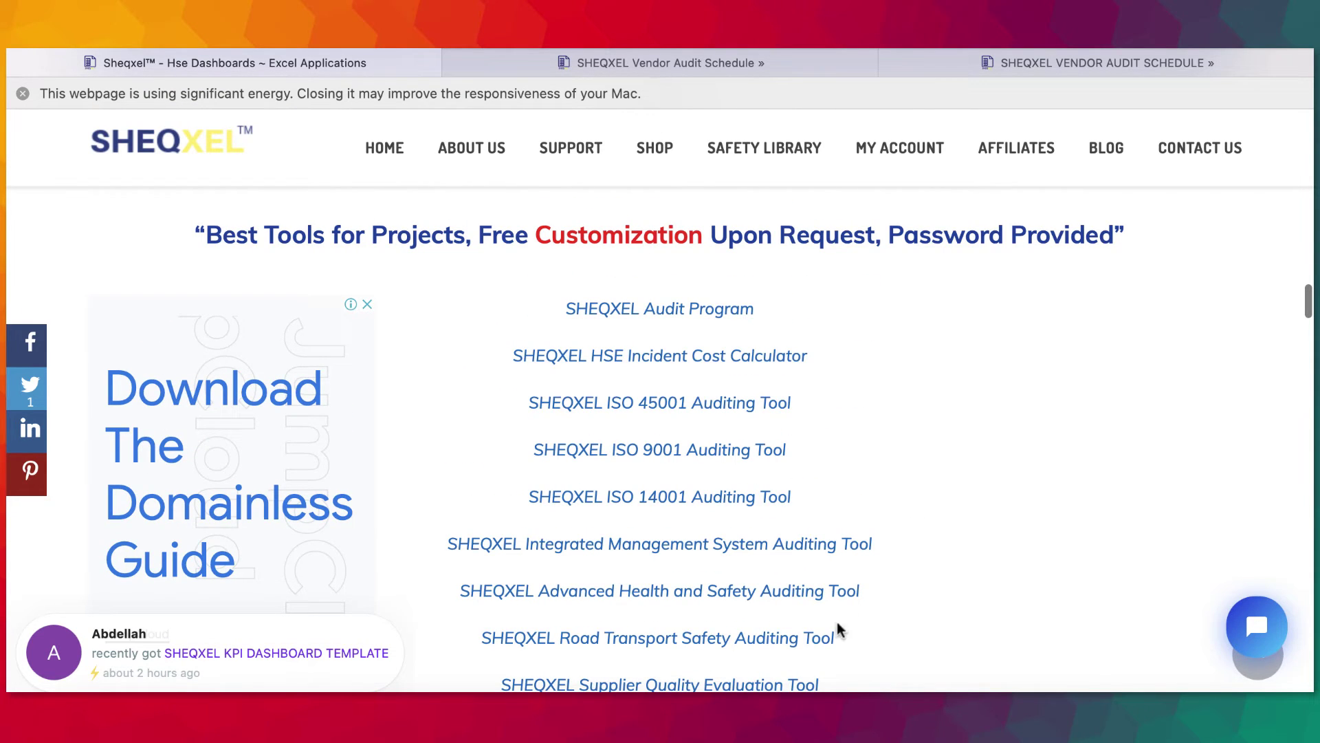
pyautogui.scroll(5, 801, 685)
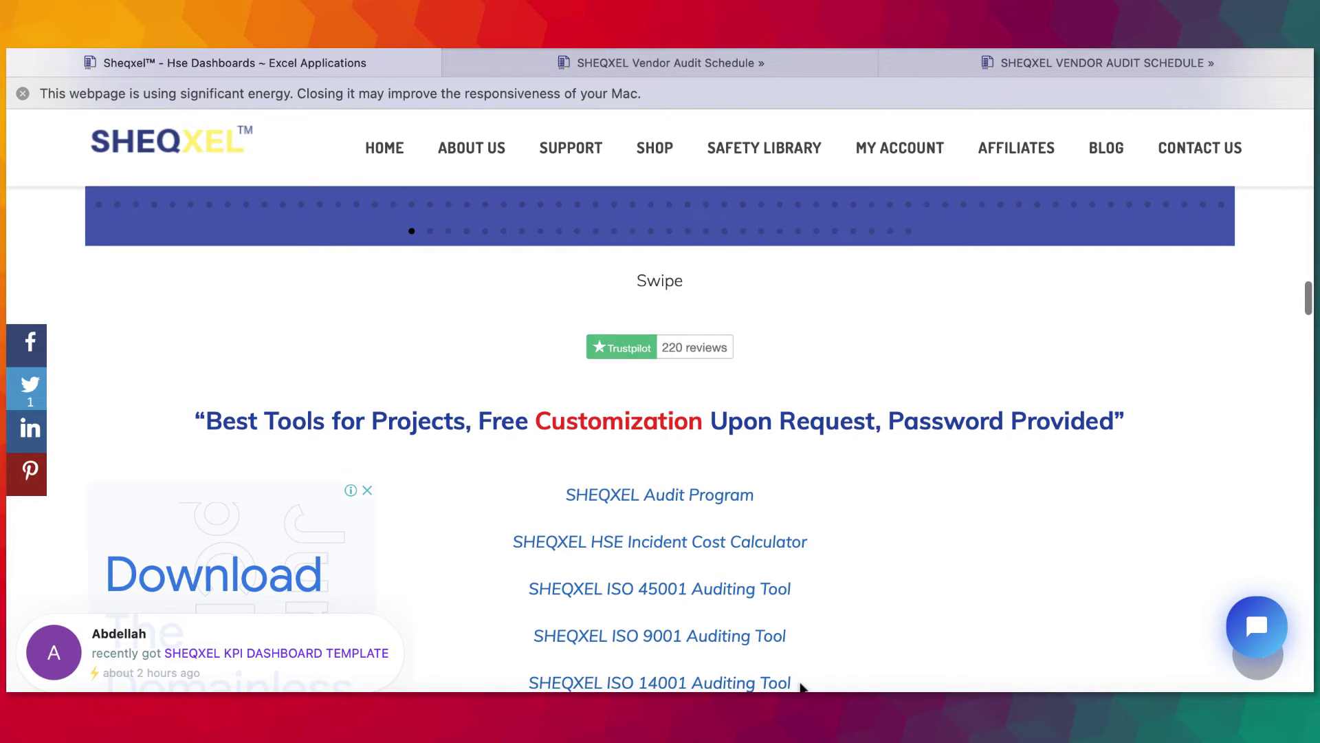
pyautogui.scroll(-10, 802, 686)
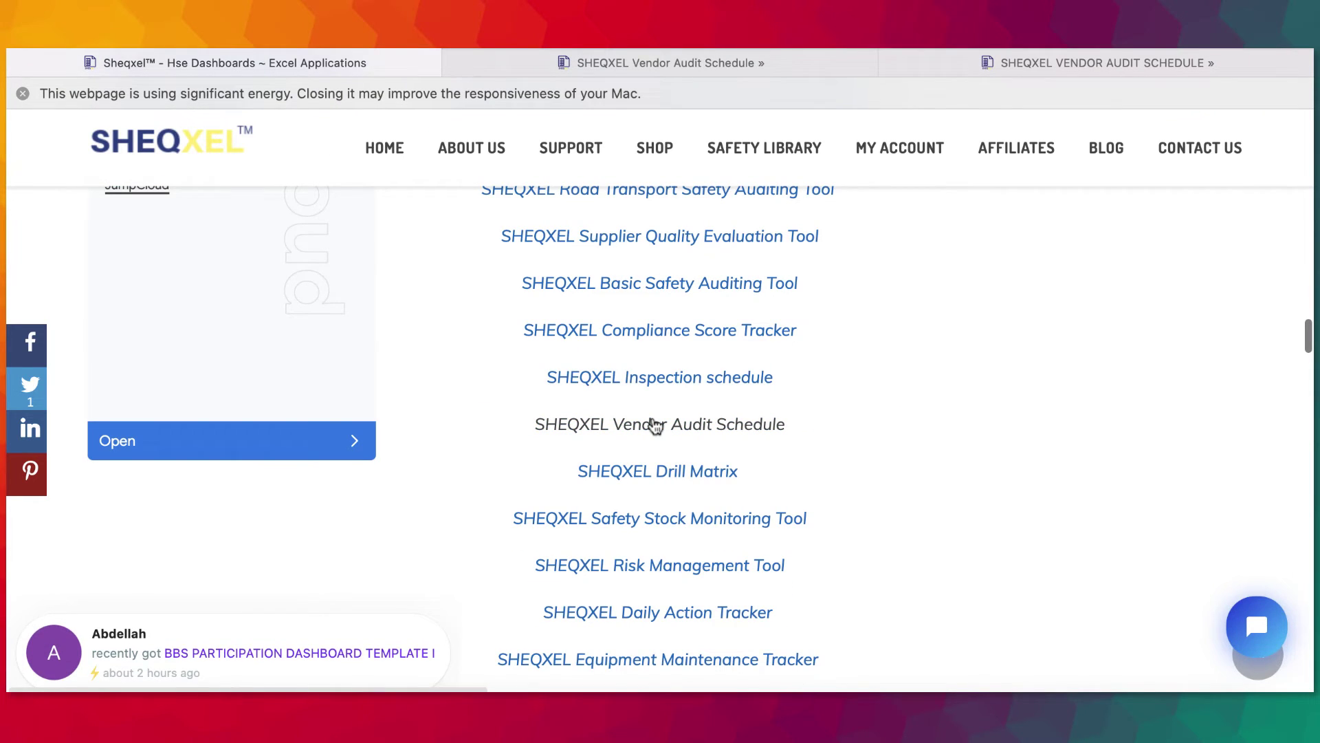
pyautogui.click(660, 51)
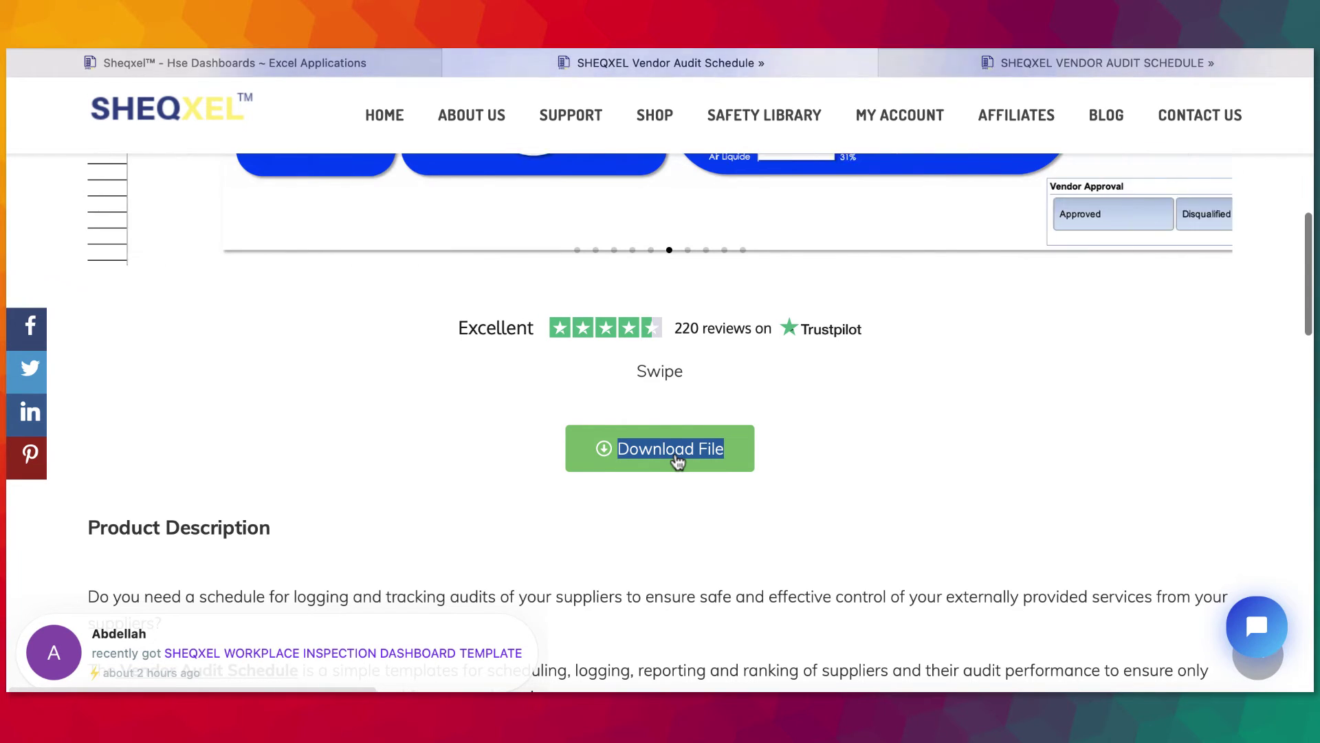
# Scroll through the Vendor Audit Schedule item description and features, then return to Excel.
pyautogui.click(1029, 64)
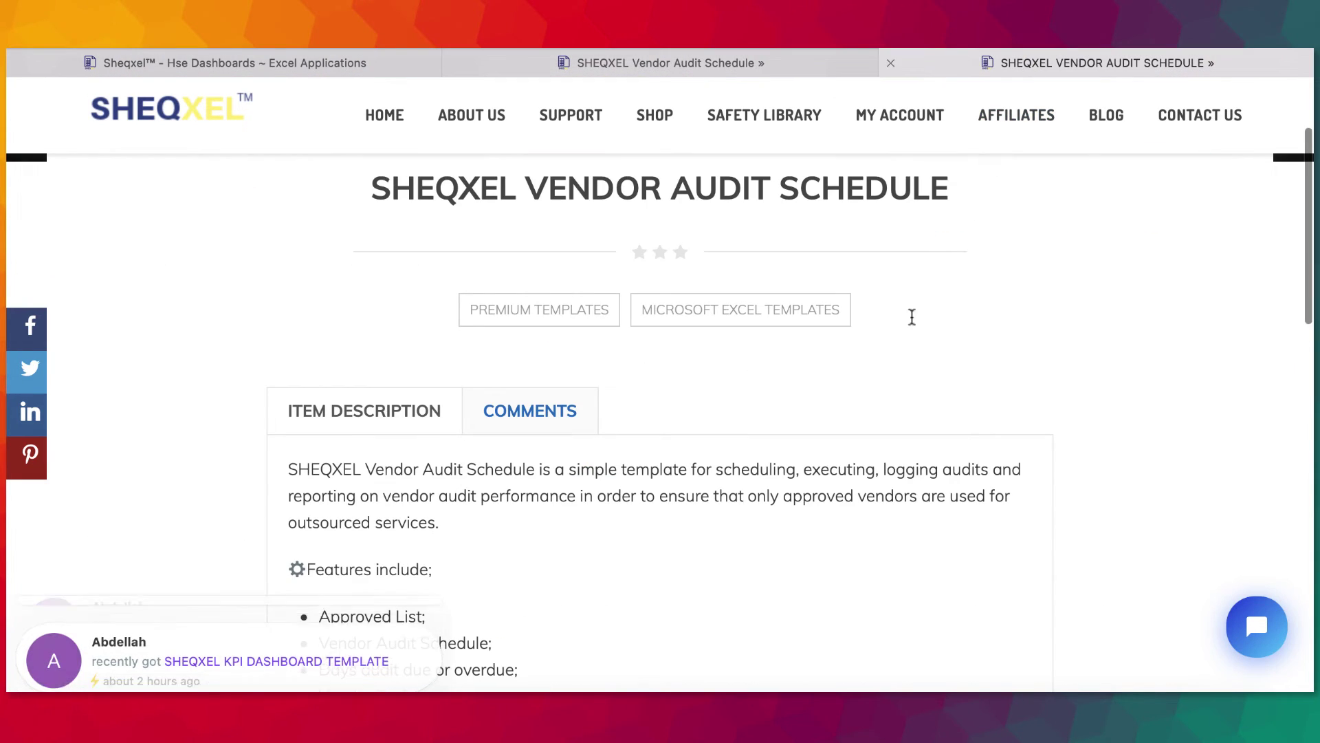
pyautogui.scroll(-2, 878, 389)
pyautogui.scroll(-2, 878, 389)
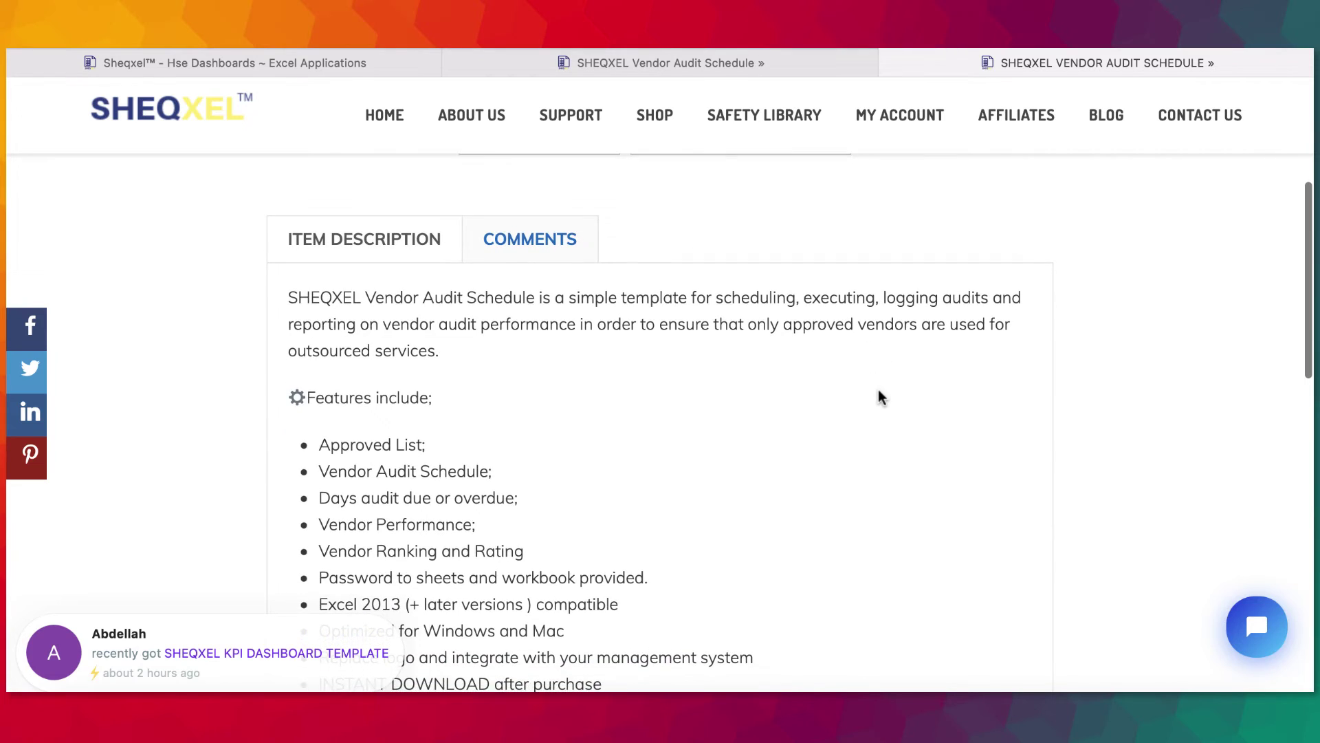
pyautogui.scroll(-2, 757, 434)
pyautogui.scroll(-4, 591, 463)
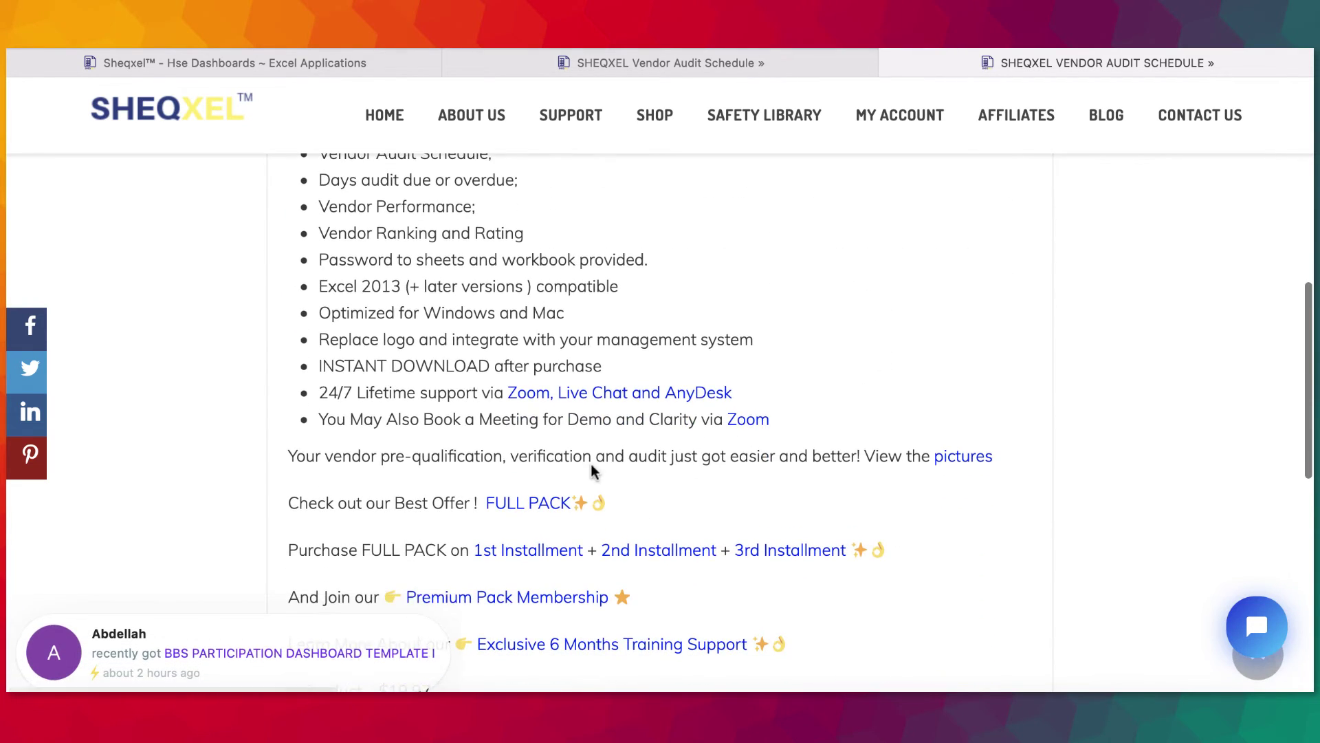
pyautogui.scroll(-2, 698, 435)
pyautogui.scroll(15, 602, 505)
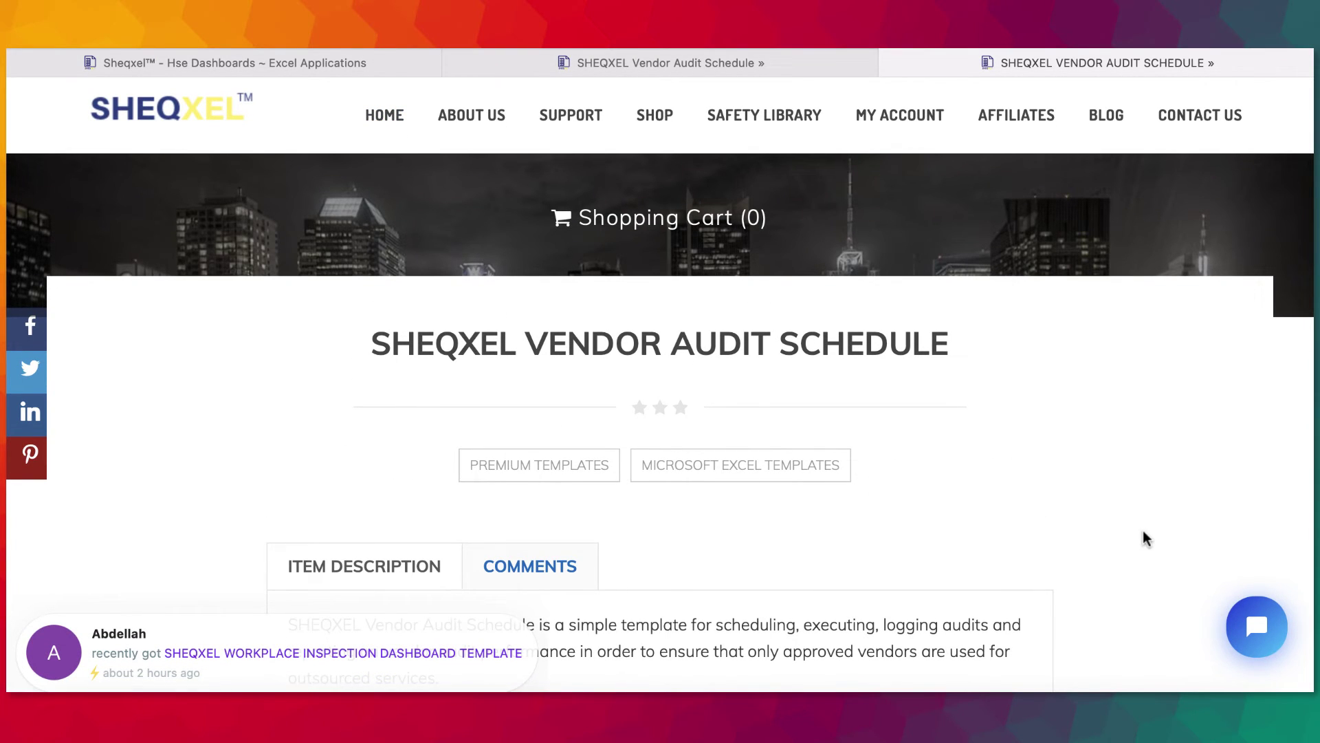
pyautogui.moveTo(587, 118)
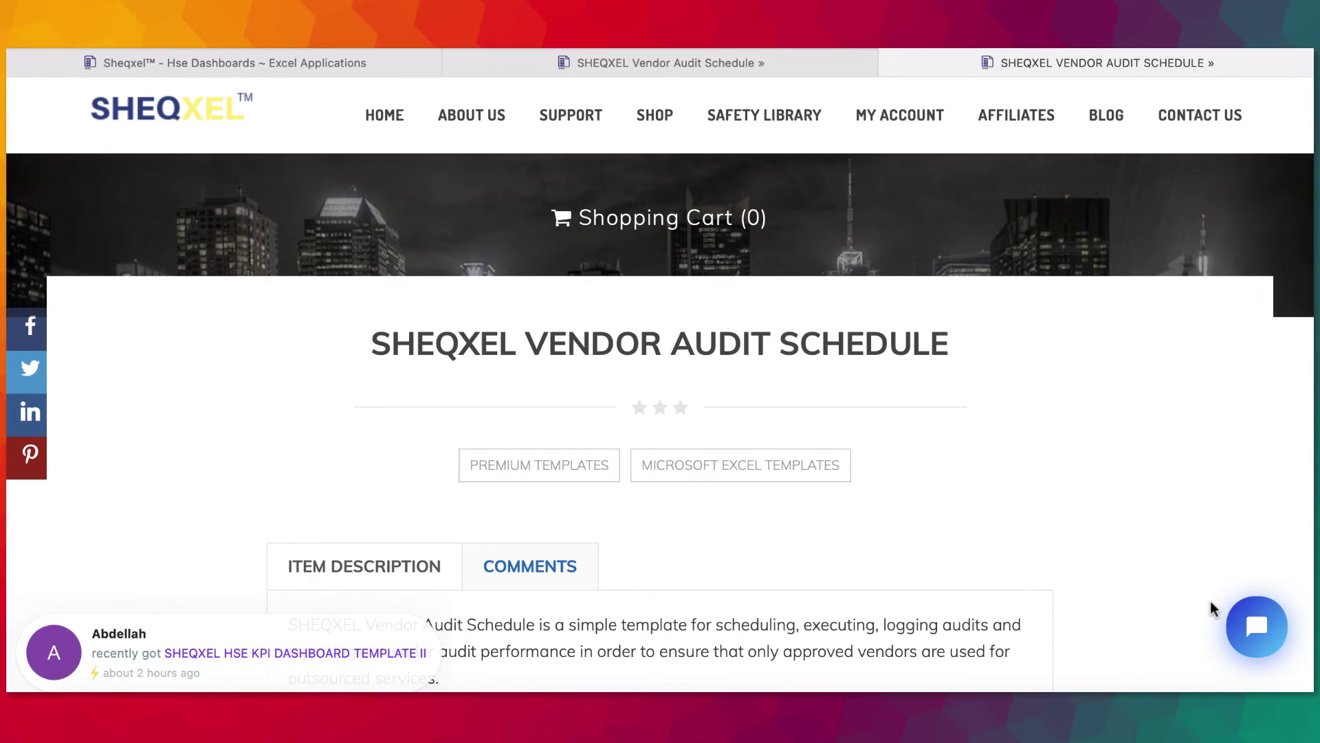
pyautogui.click(247, 692)
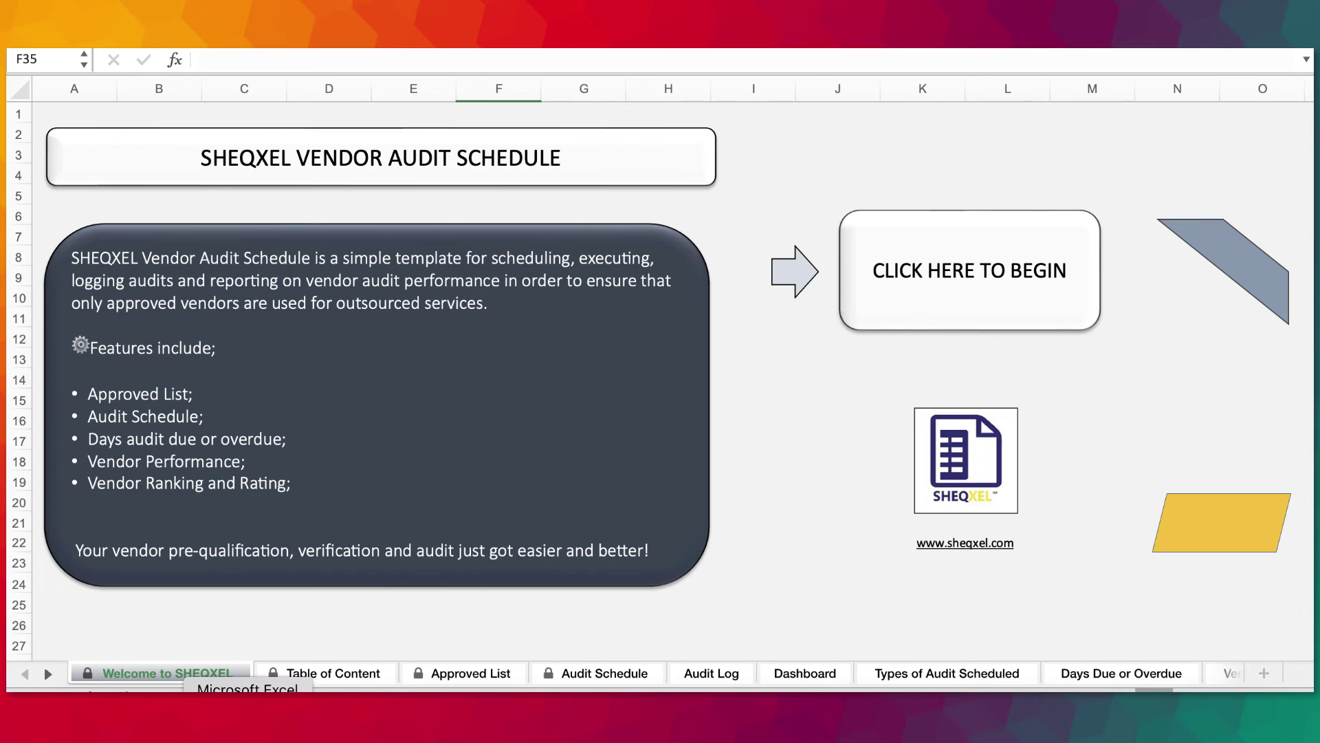